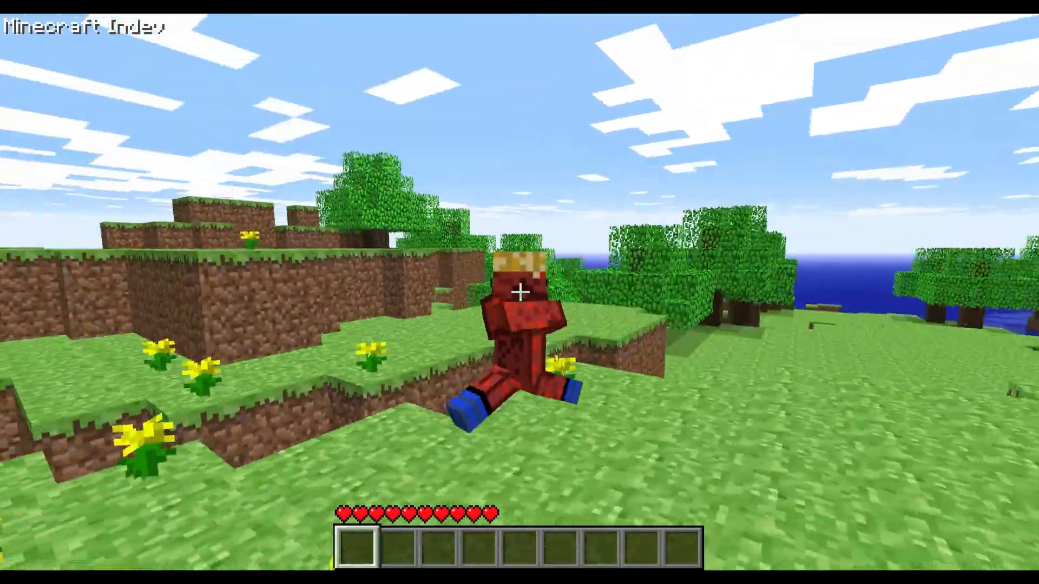
pyautogui.press('w')
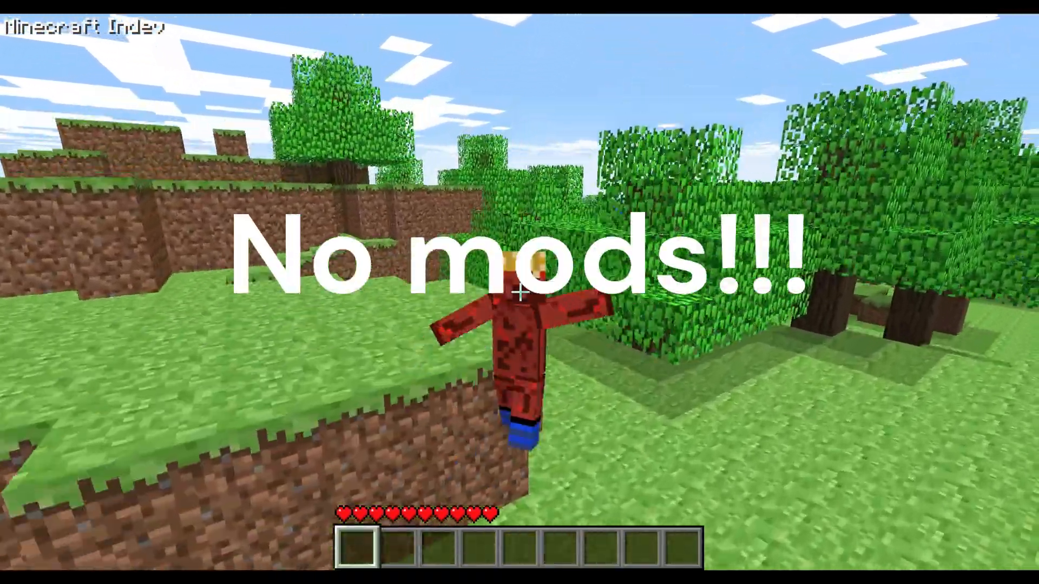
pyautogui.press('w')
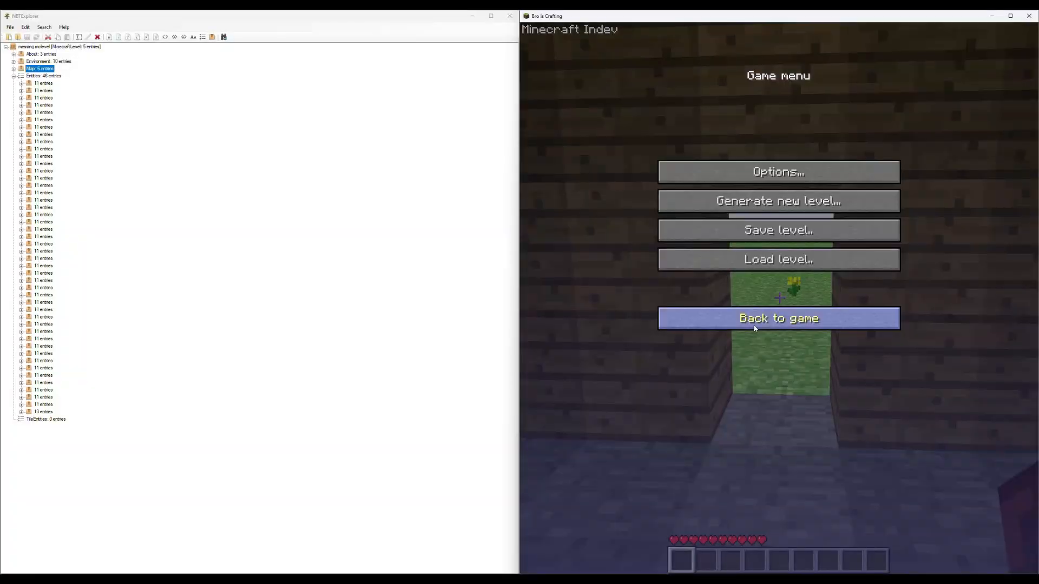
# Resume the game, walk out of the wooden house onto the flower field, and pause again.
pyautogui.click(754, 318)
pyautogui.press('w')
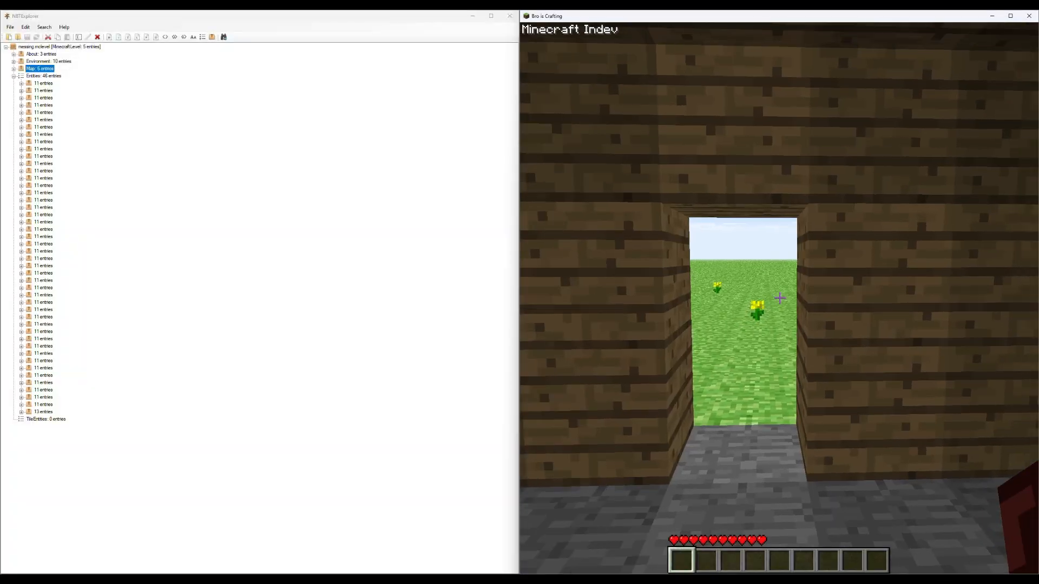
pyautogui.press('w')
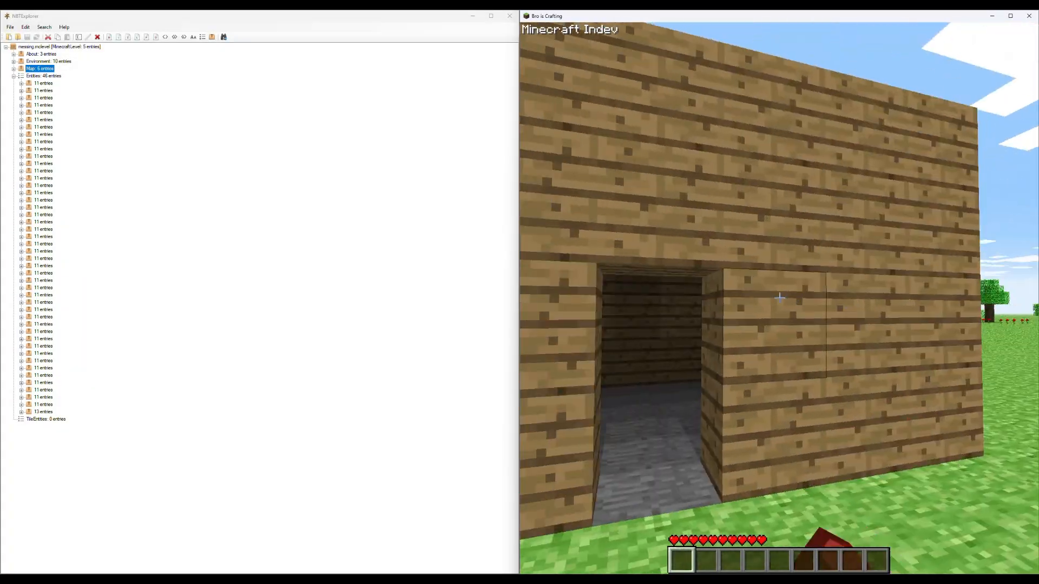
pyautogui.press('w')
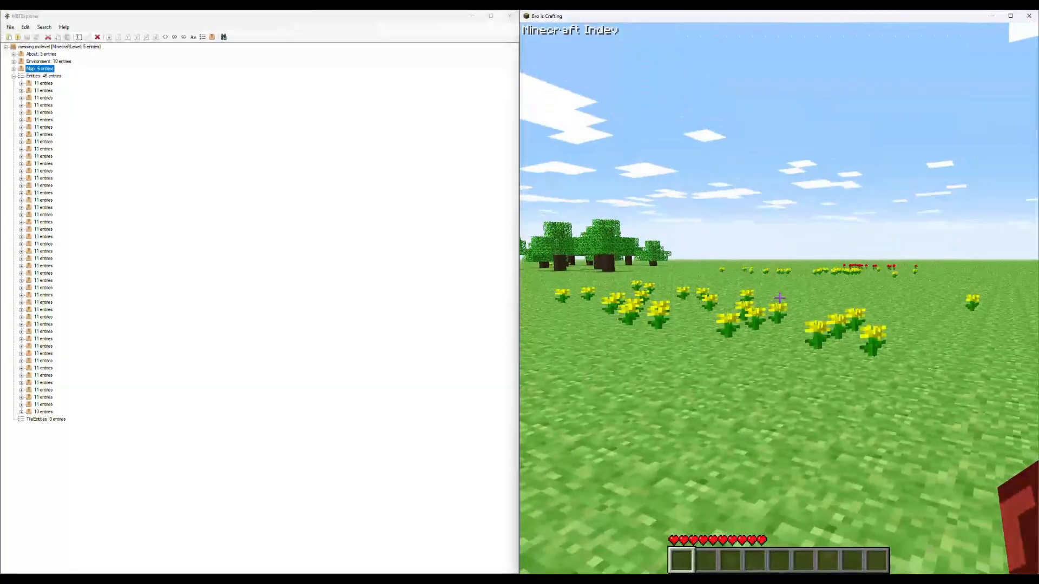
pyautogui.press('Escape')
# Switch to NBTExplorer, collapse the Entities list and expand the About section of the level file.
pyautogui.click(456, 271)
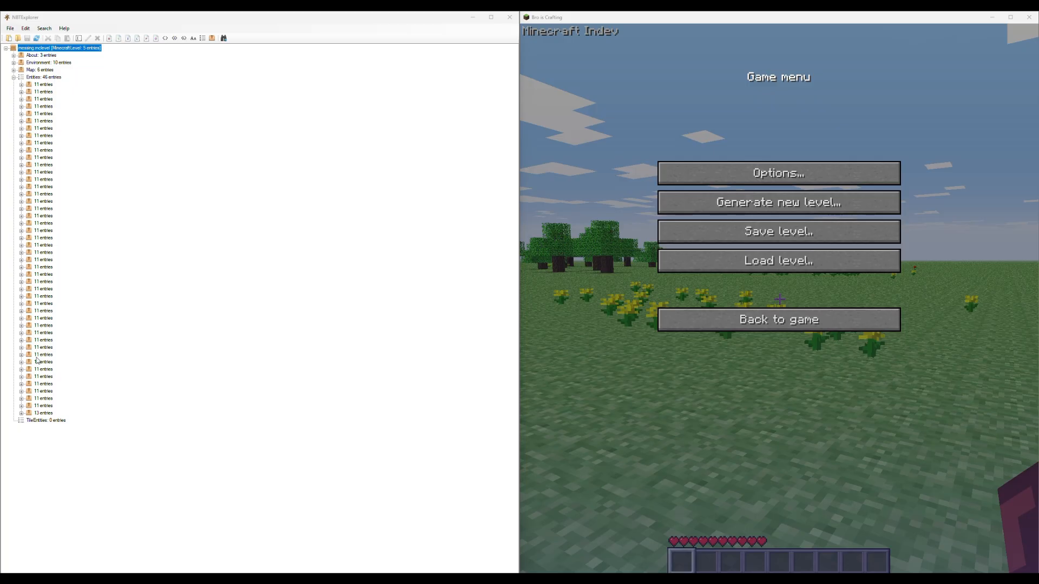
pyautogui.click(14, 77)
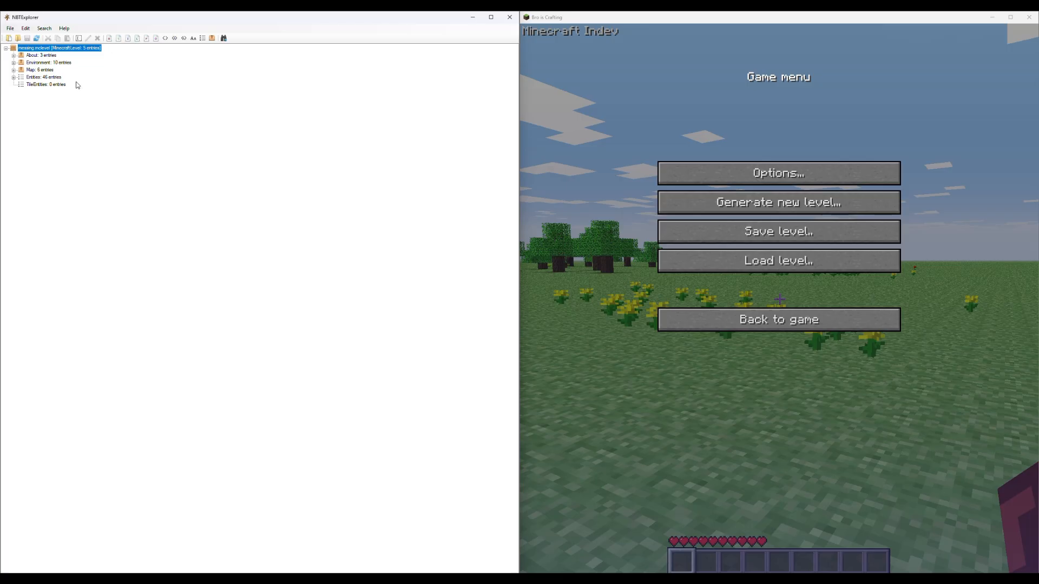
pyautogui.click(14, 55)
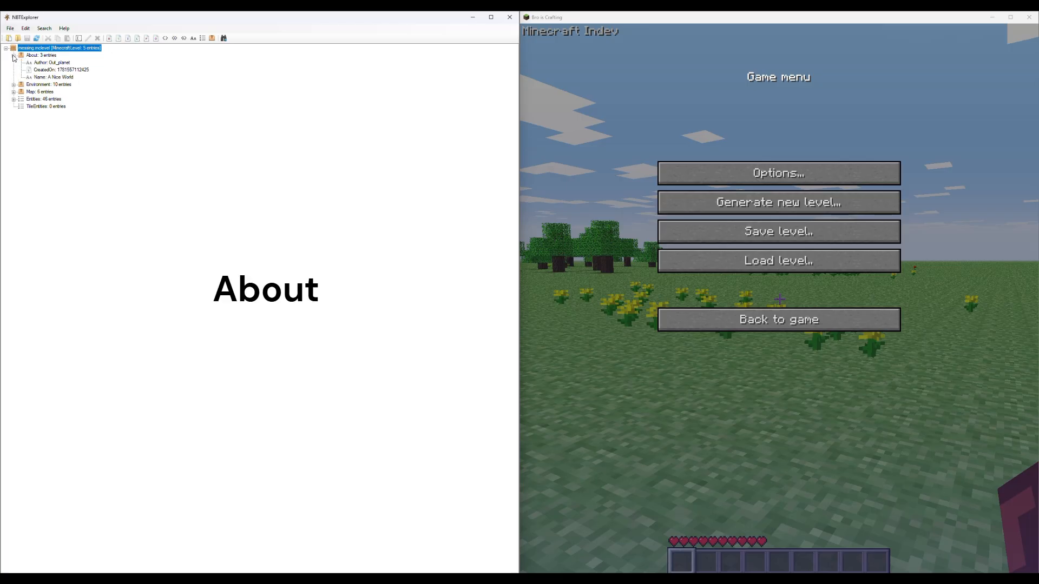
# Open the Author string for viewing, close it without changes, and select the CreatedOn tag.
pyautogui.click(56, 63)
pyautogui.click(89, 38)
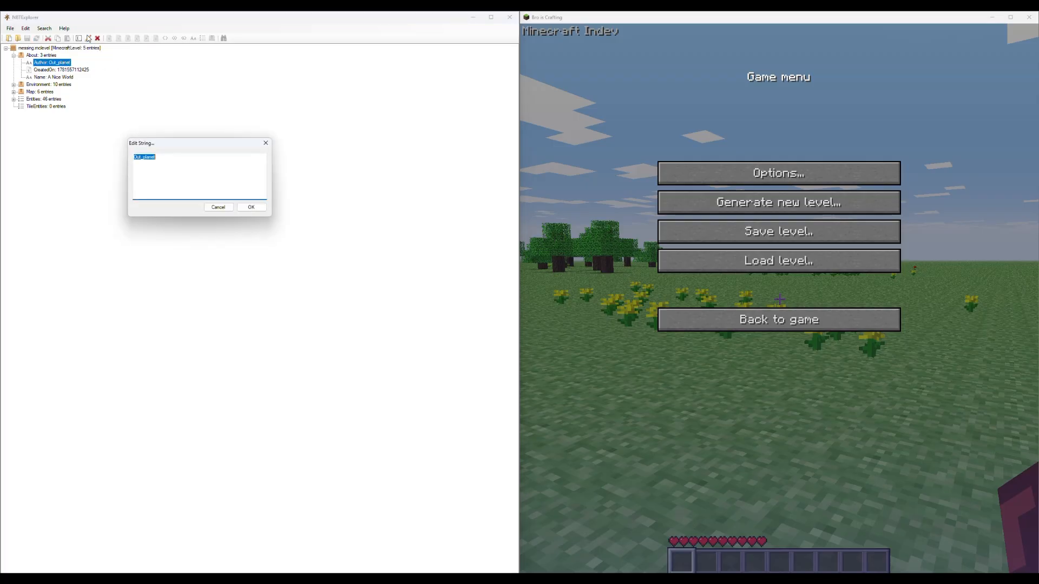
pyautogui.click(162, 159)
pyautogui.press('Escape')
pyautogui.click(60, 70)
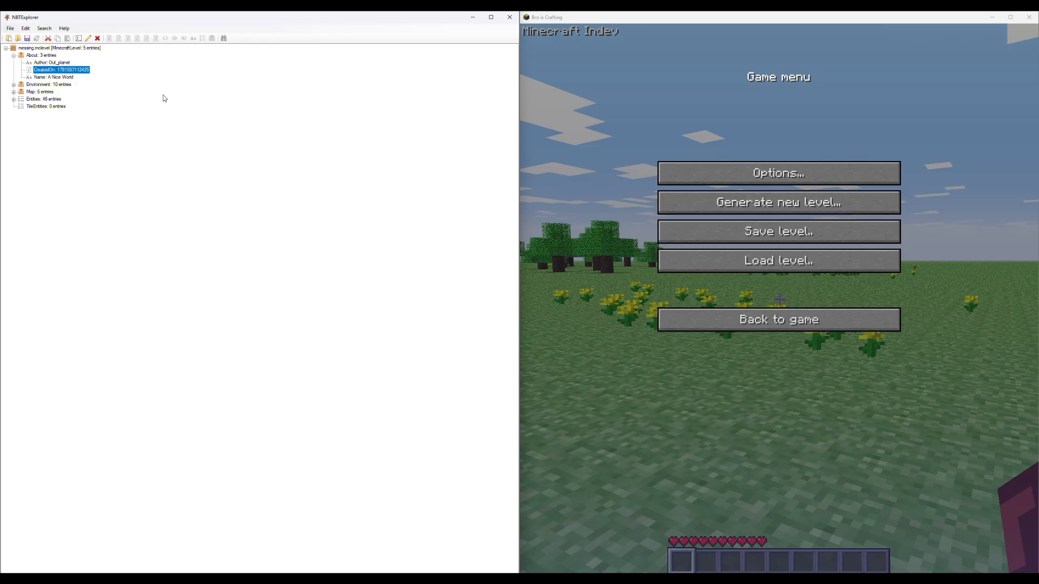
# Change the world's Name tag in the About section to "Messing with indev".
pyautogui.click(65, 80)
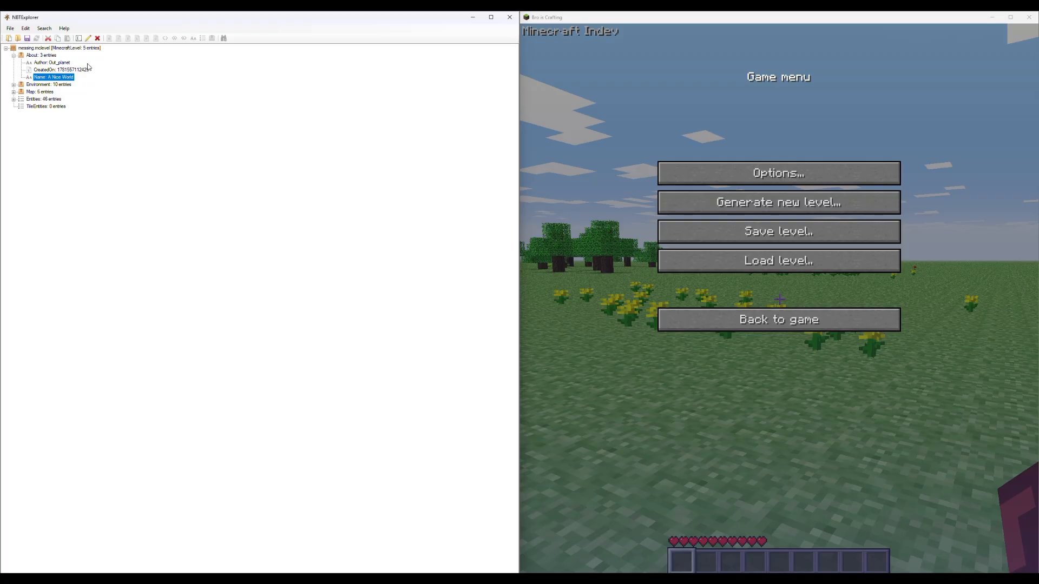
pyautogui.click(88, 38)
pyautogui.press('BackSpace')
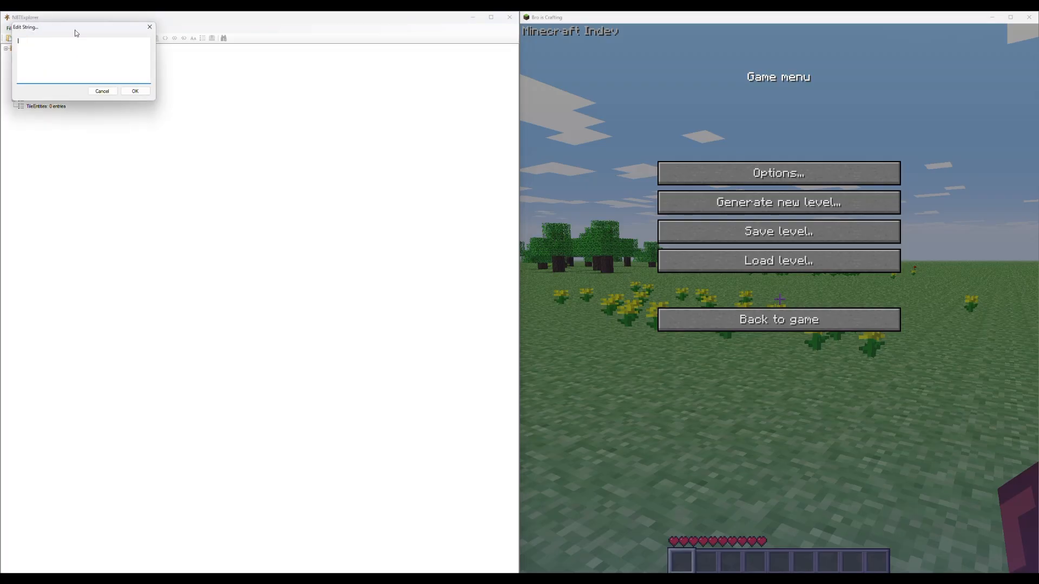
pyautogui.write('Mesa')
pyautogui.click(134, 91)
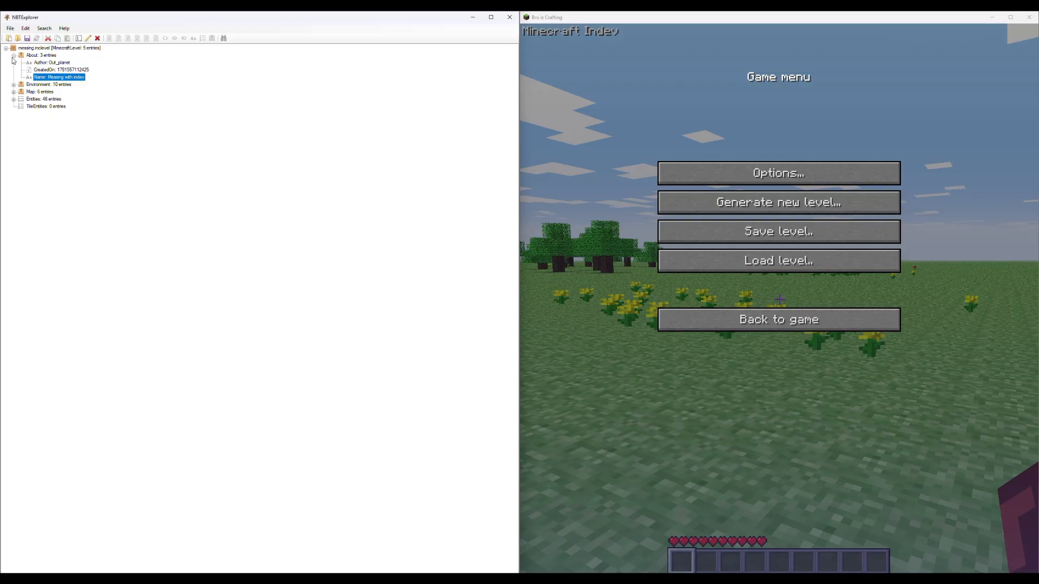
pyautogui.click(14, 56)
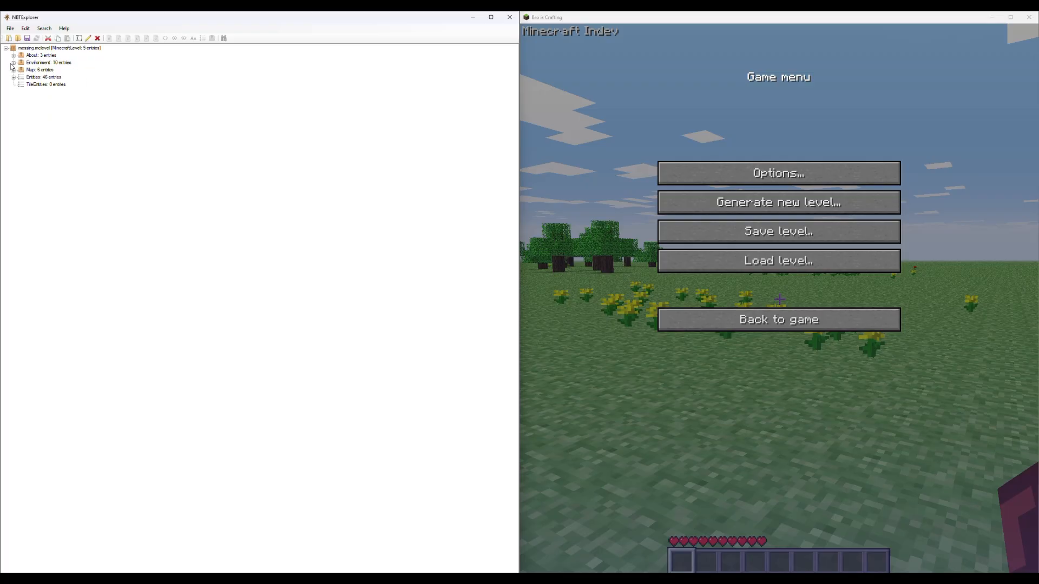
pyautogui.click(13, 63)
pyautogui.click(32, 63)
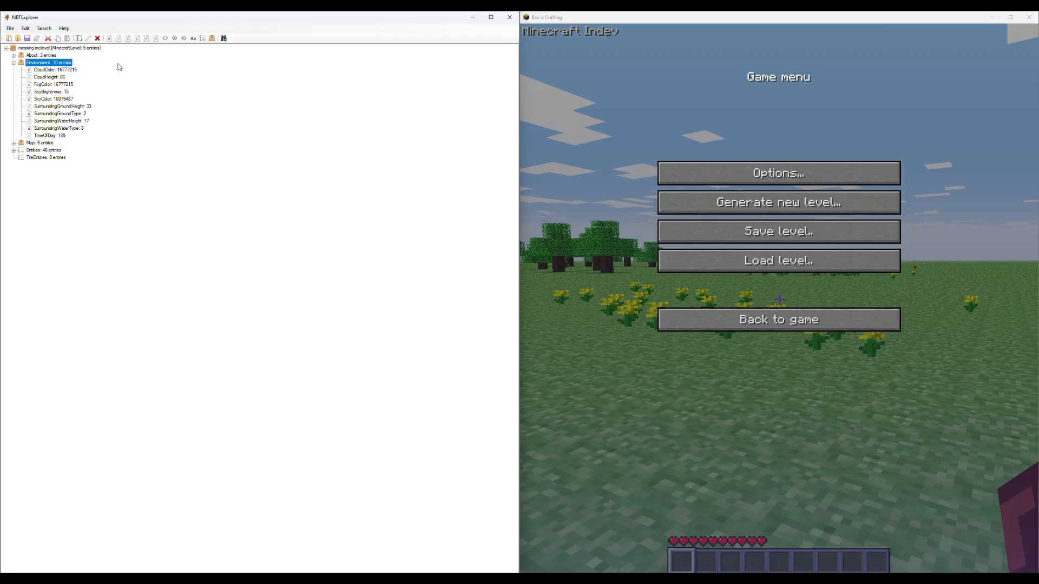
pyautogui.click(63, 71)
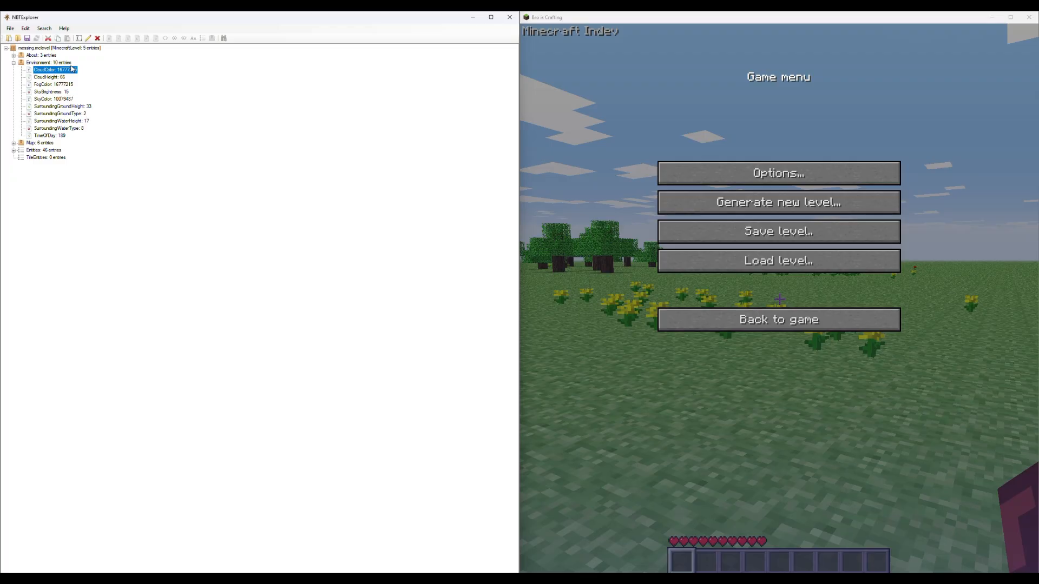
pyautogui.click(88, 38)
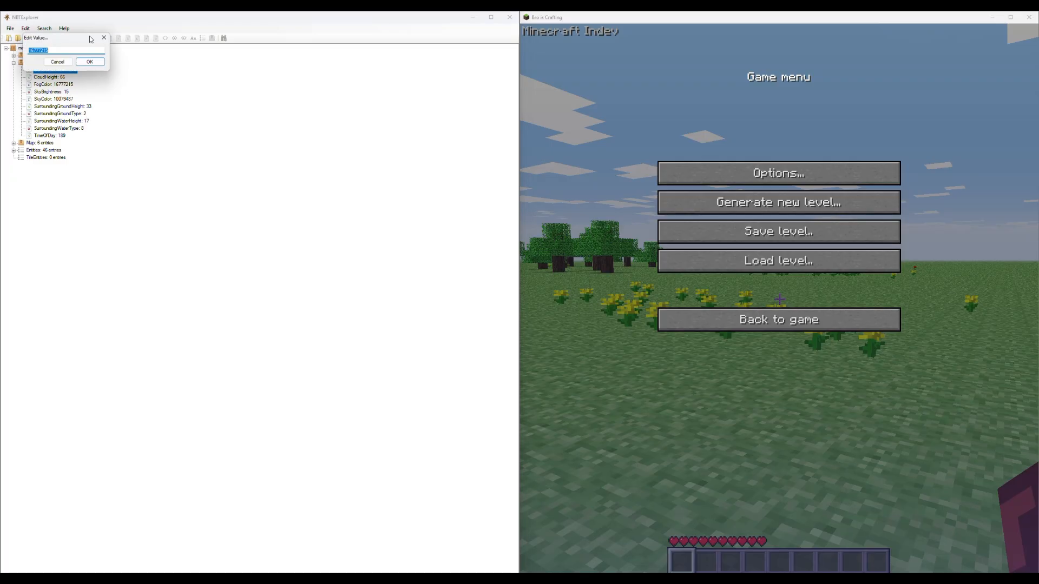
pyautogui.press('BackSpace')
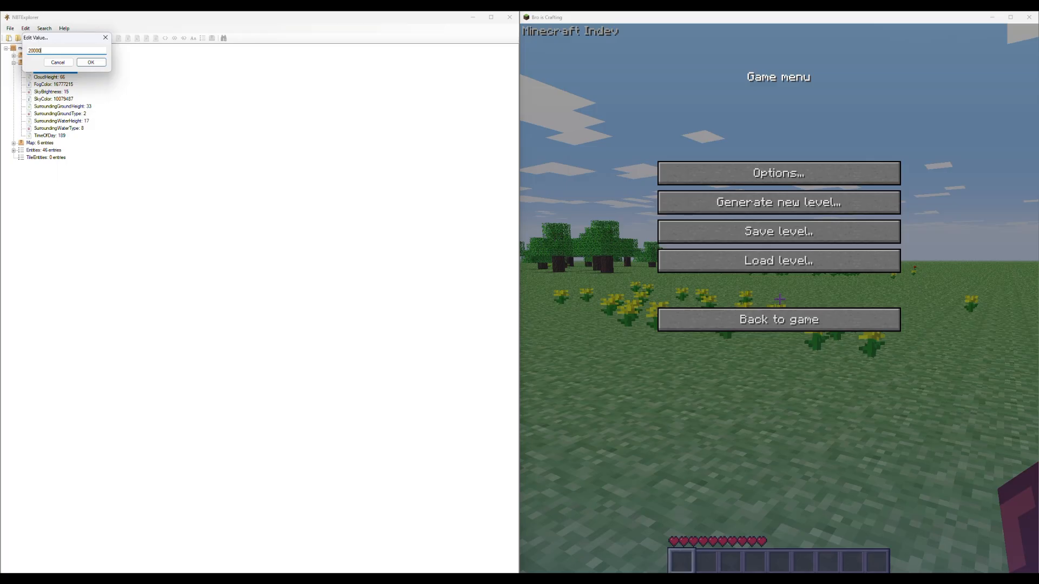
pyautogui.click(91, 62)
# Reload the level in Minecraft, walk outside to inspect the cloud colour in the sky, and pause.
pyautogui.click(741, 260)
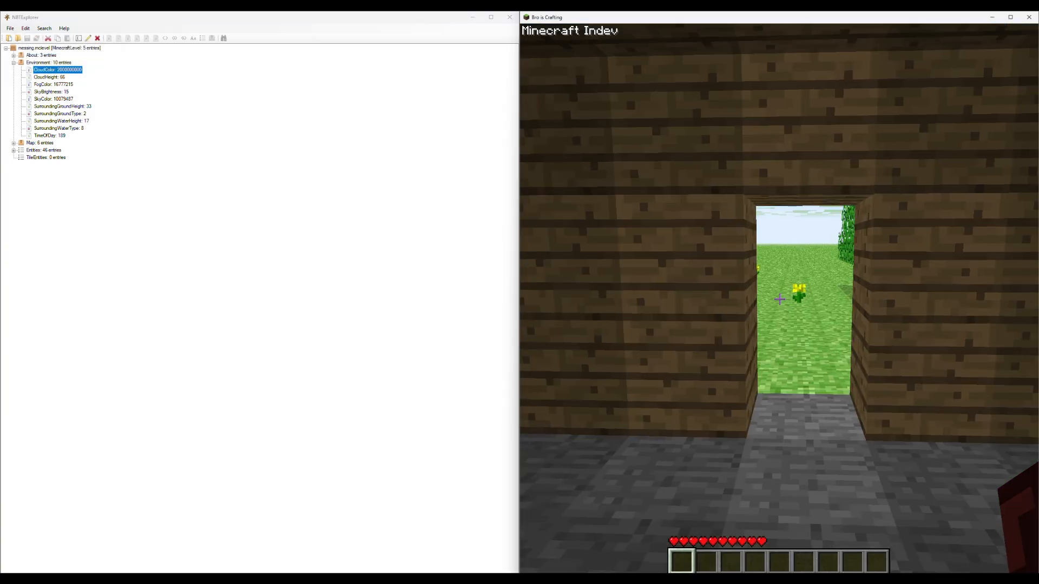
pyautogui.press('w')
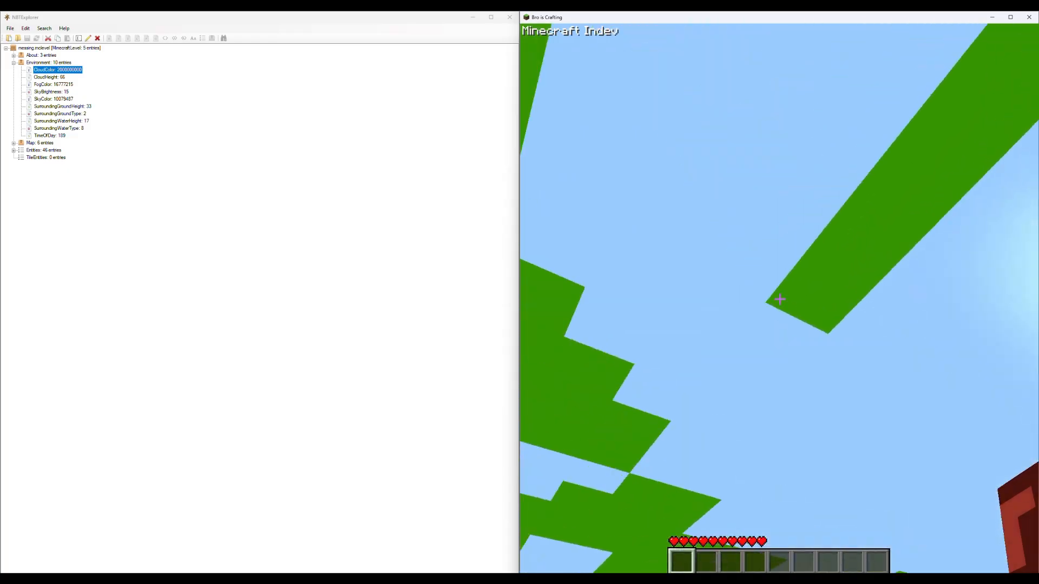
pyautogui.click(780, 300)
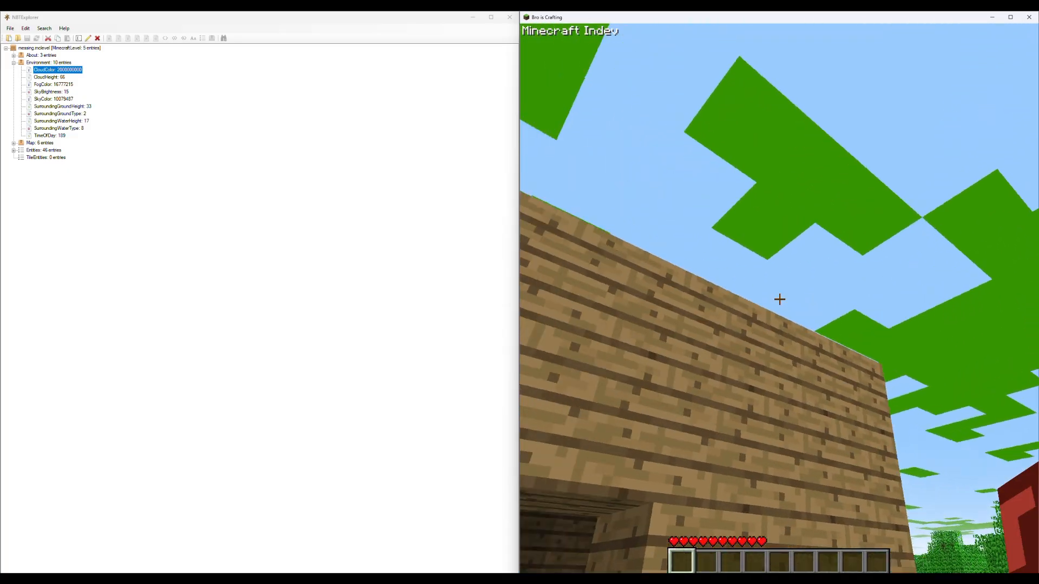
pyautogui.press('w')
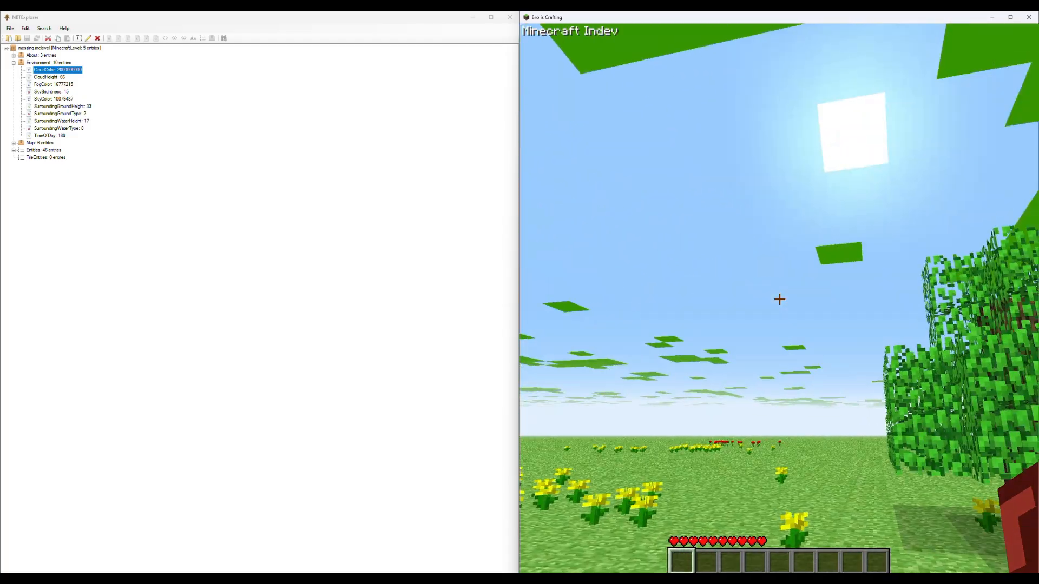
pyautogui.press('Escape')
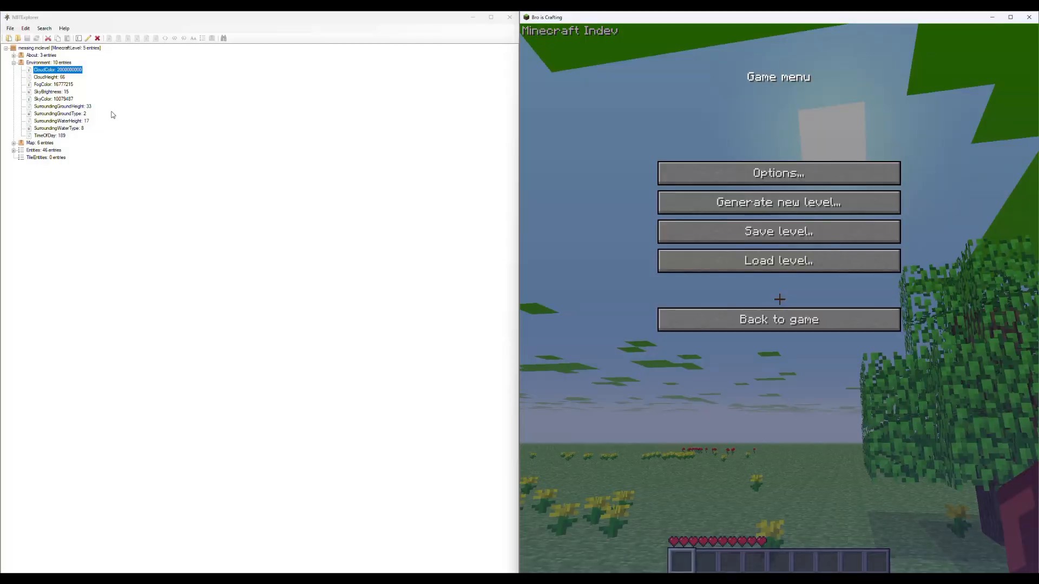
pyautogui.click(87, 44)
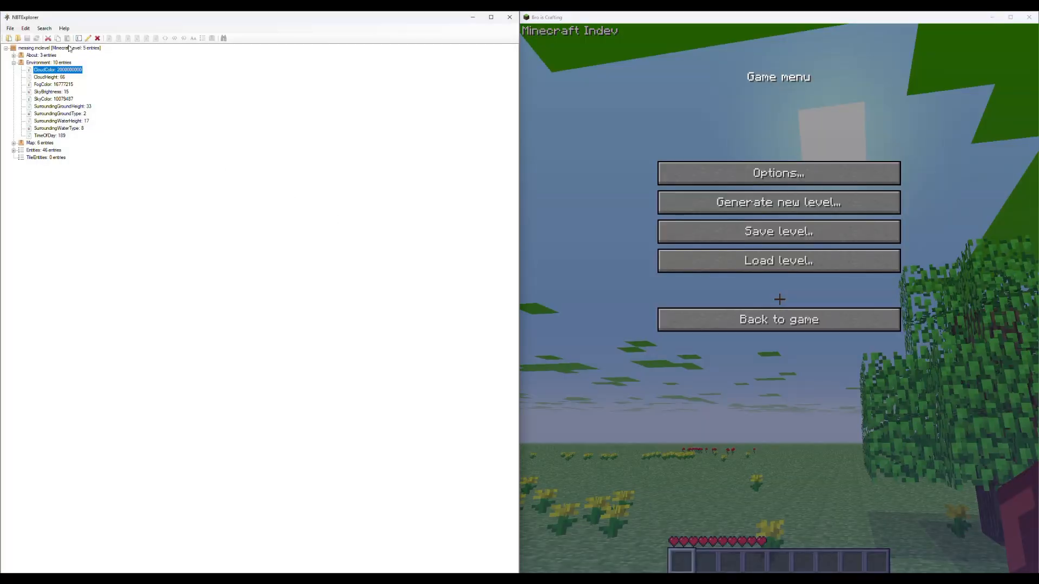
pyautogui.click(88, 37)
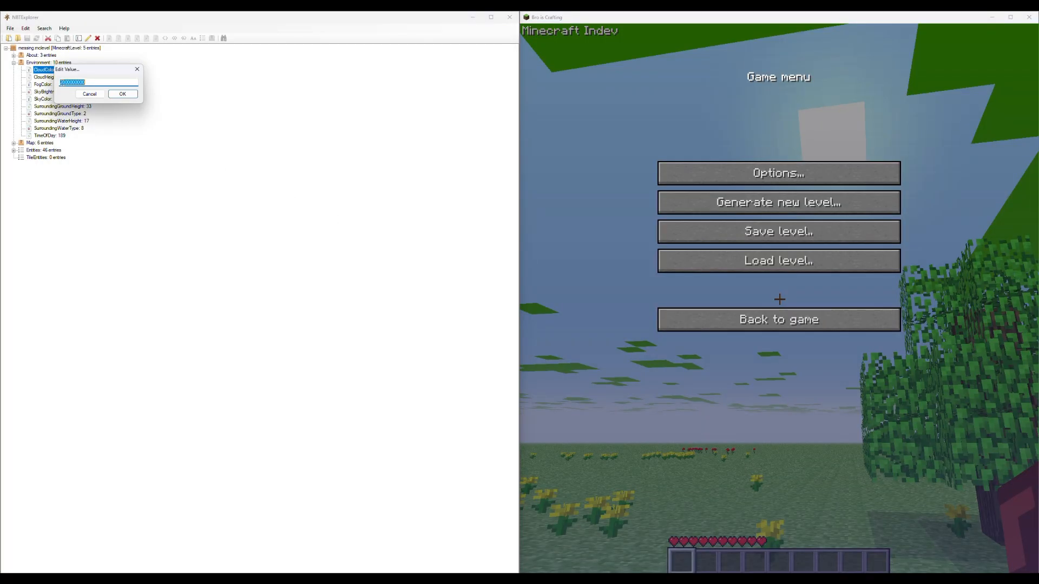
pyautogui.click(62, 83)
pyautogui.write('-')
pyautogui.press('Return')
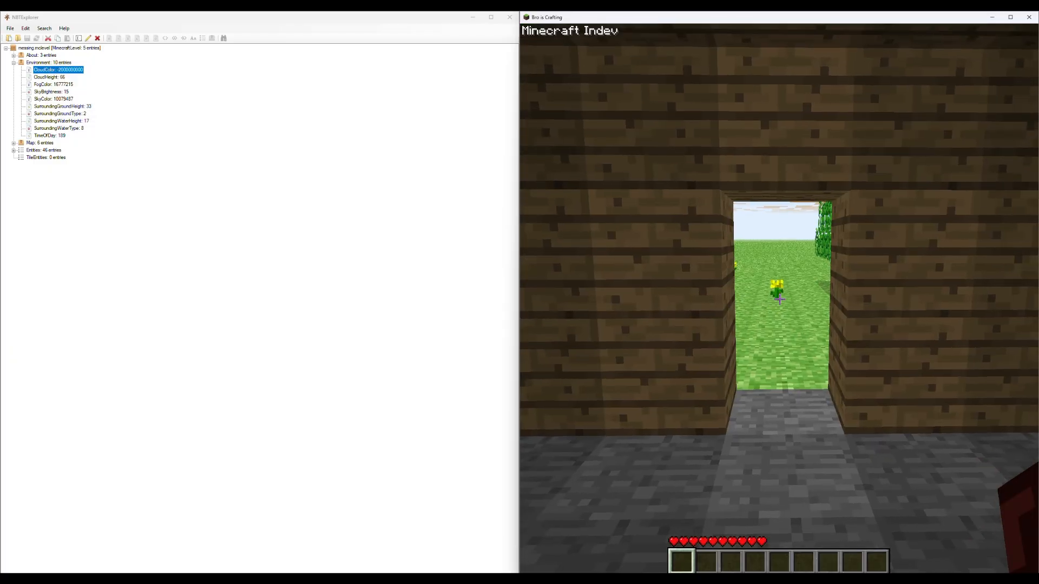
# Leave the wooden house in Minecraft and examine the clouds with the negative colour value.
pyautogui.press('w')
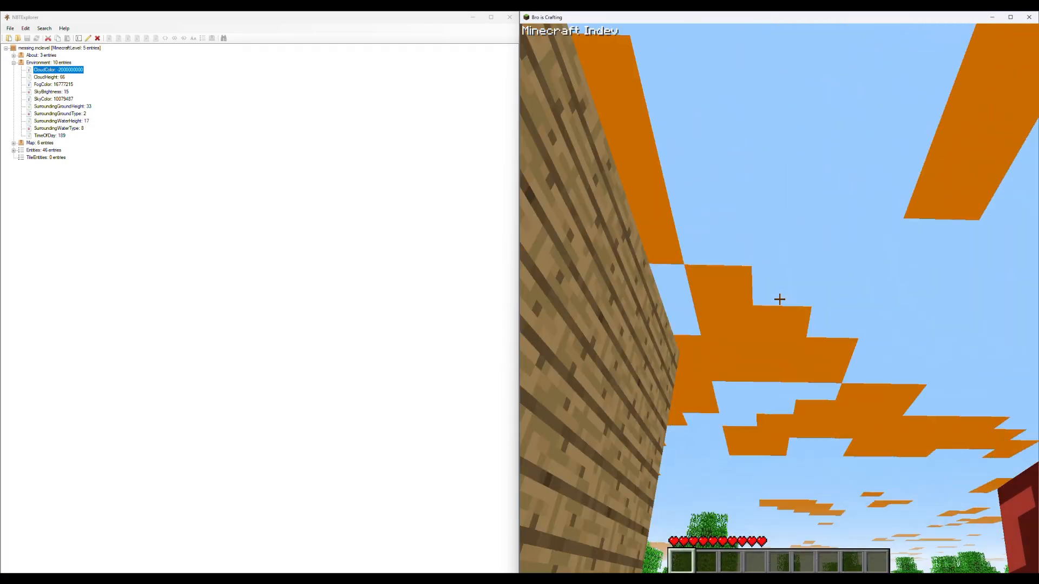
pyautogui.click(779, 300)
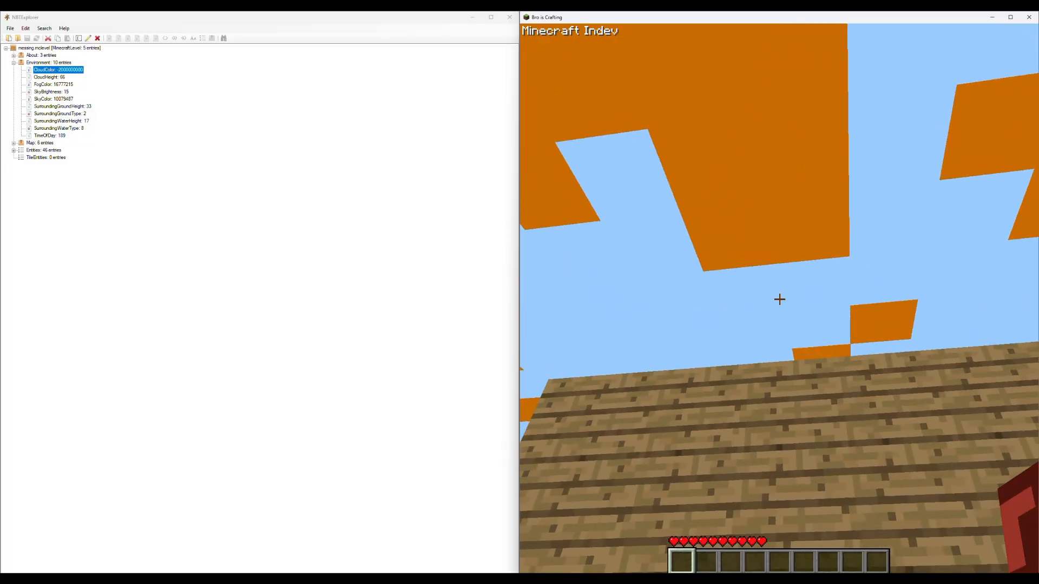
pyautogui.moveTo(779, 299)
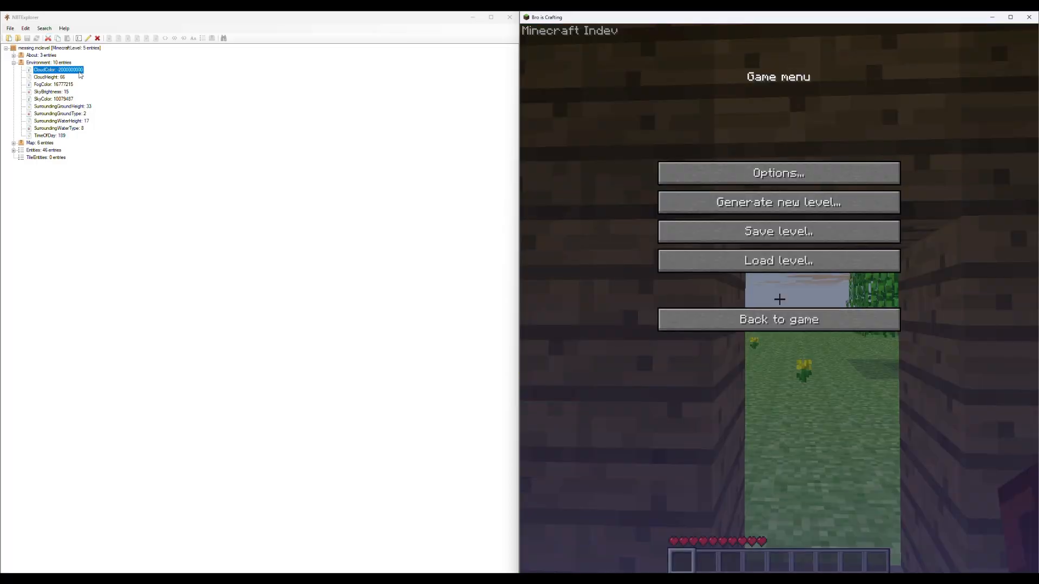
# Set the Environment's CloudHeight to 30 in NBTExplorer and save the level file.
pyautogui.click(61, 78)
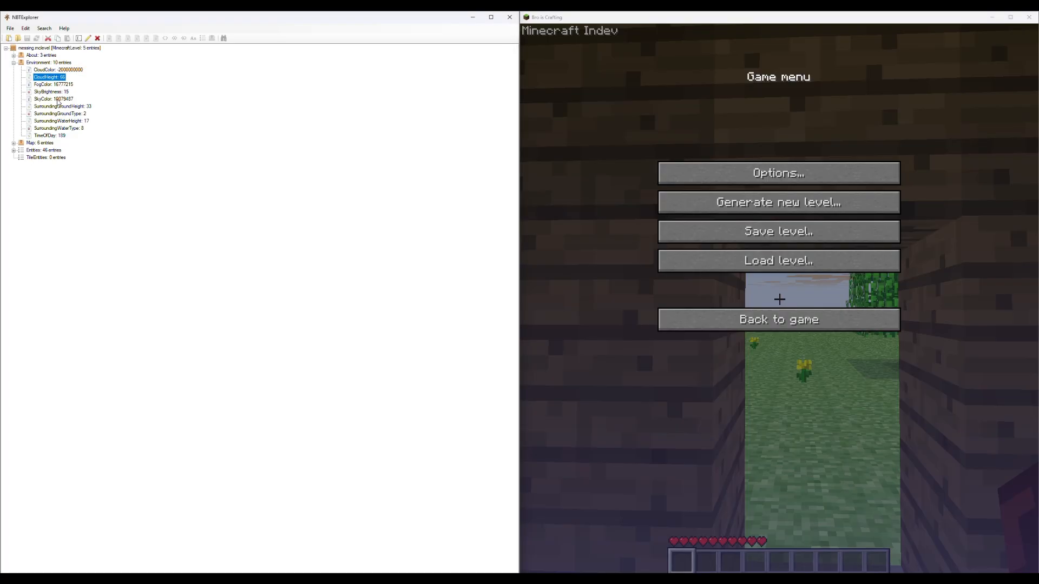
pyautogui.click(88, 38)
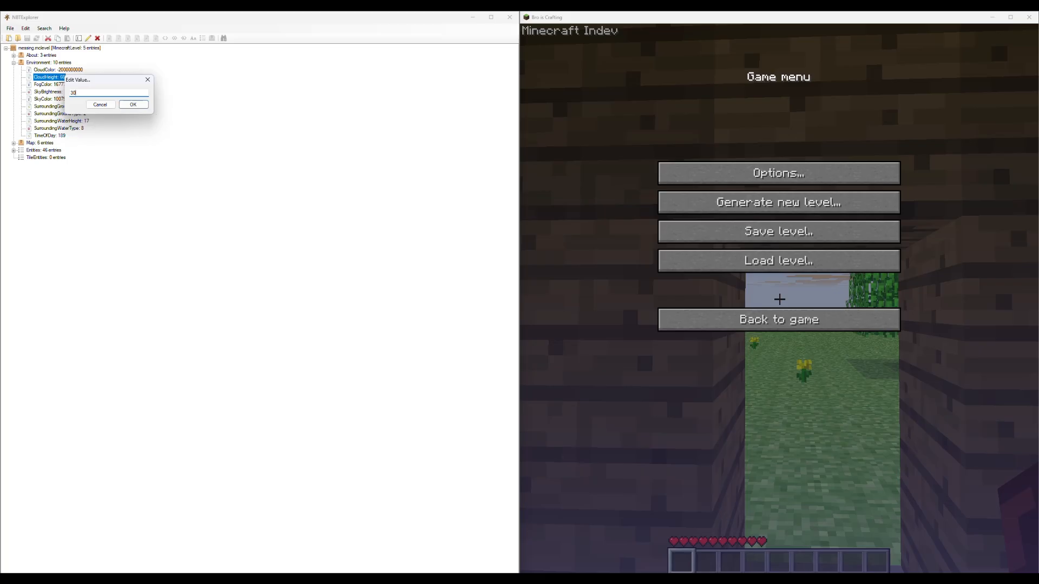
pyautogui.click(135, 105)
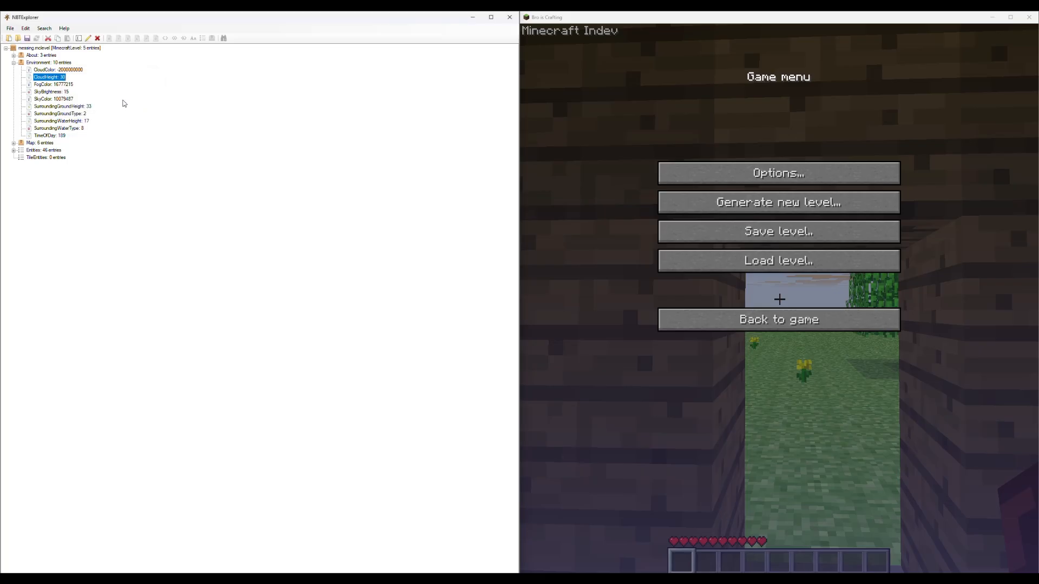
pyautogui.click(28, 37)
# Reload the level in Minecraft and dig into the grass beside the yellow flower to look for the lowered clouds.
pyautogui.click(779, 260)
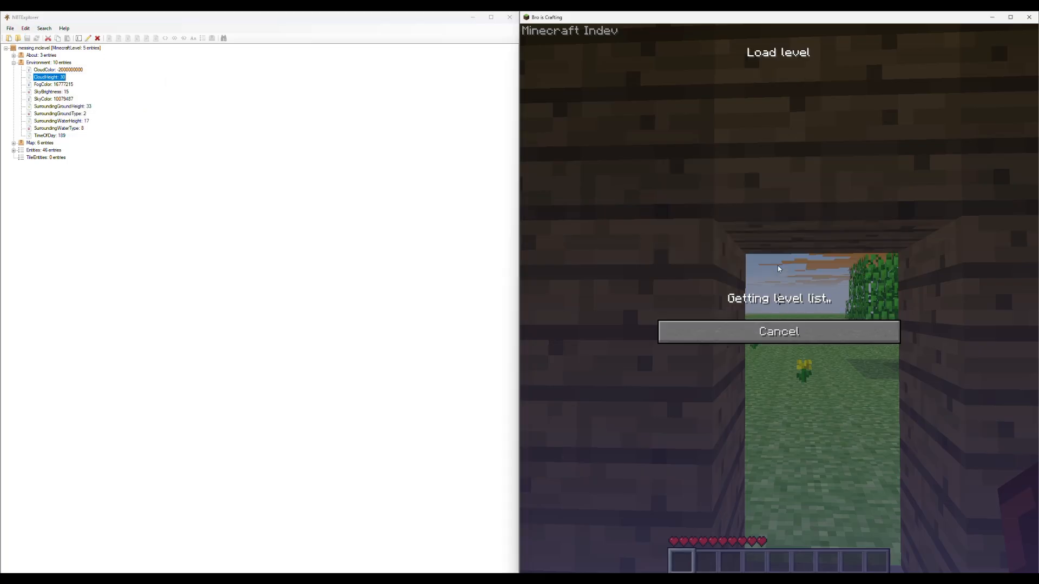
pyautogui.click(779, 285)
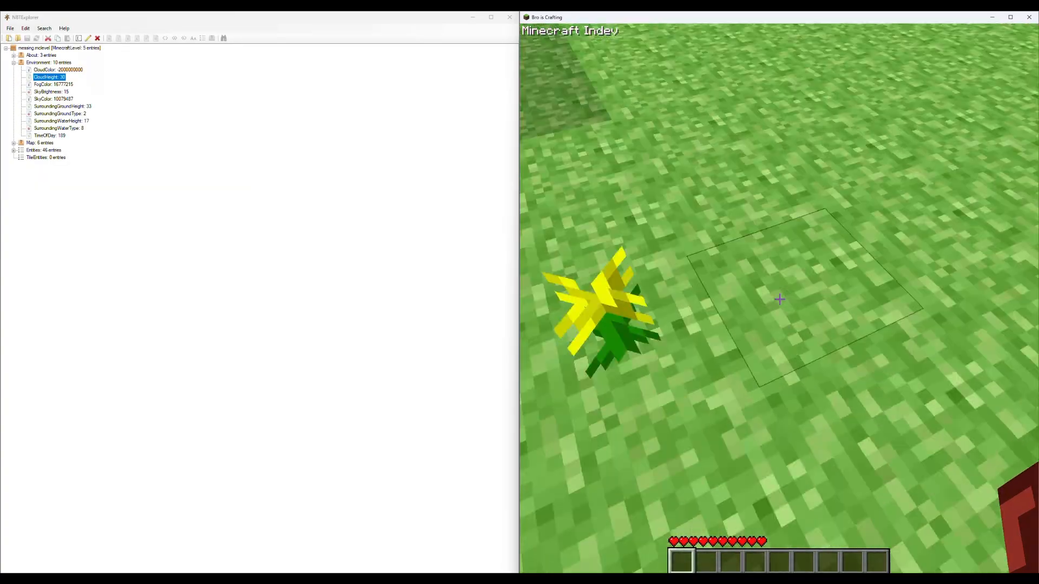
pyautogui.click(780, 299)
pyautogui.click(780, 299)
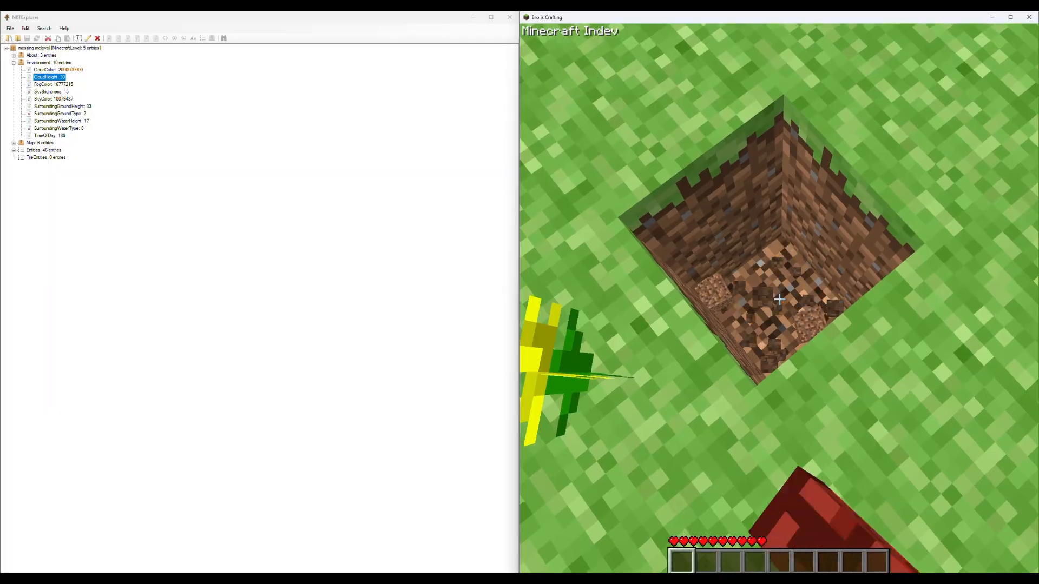
pyautogui.click(779, 299)
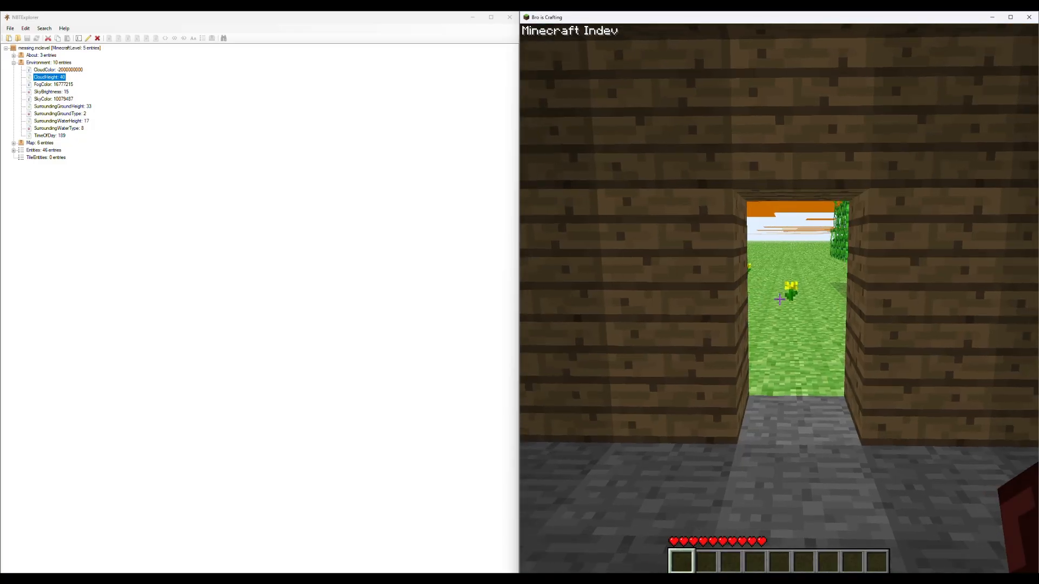
# Walk out of the wooden house to examine the clouds at height 40, and pause the game.
pyautogui.press('w')
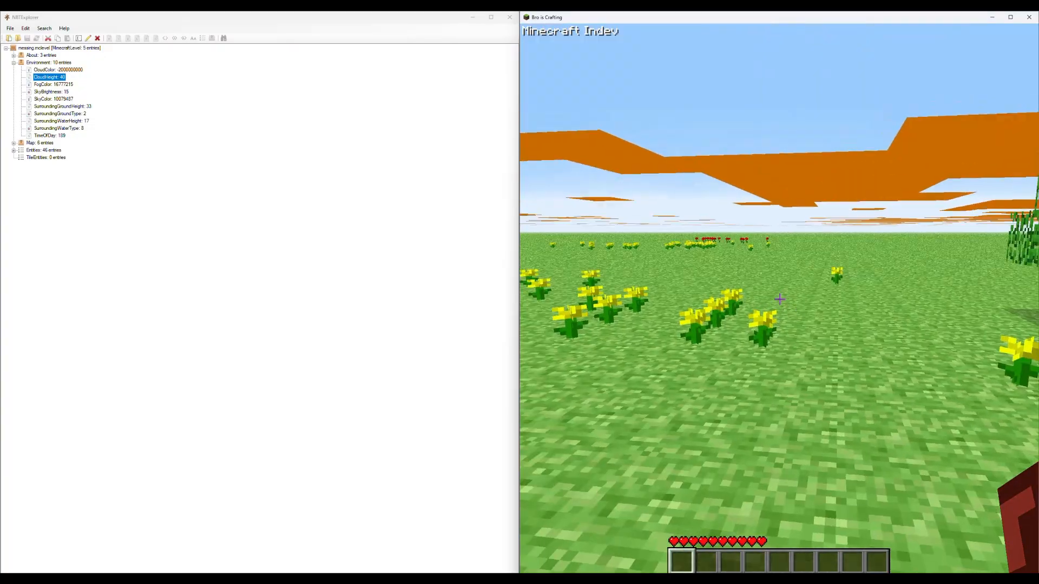
pyautogui.press('Escape')
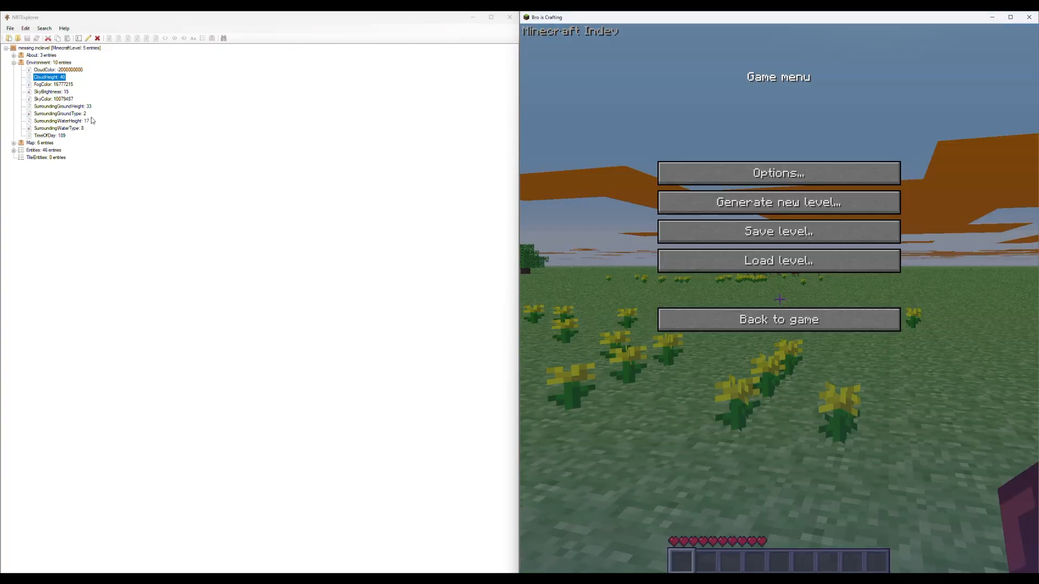
# Set the Environment's FogColor to 200000000 in NBTExplorer.
pyautogui.click(59, 85)
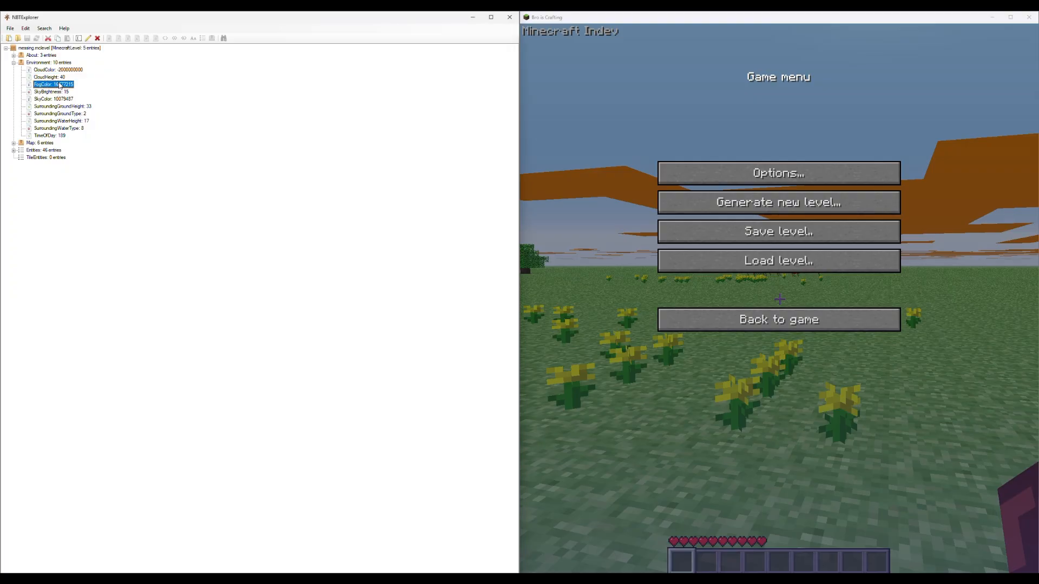
pyautogui.click(63, 100)
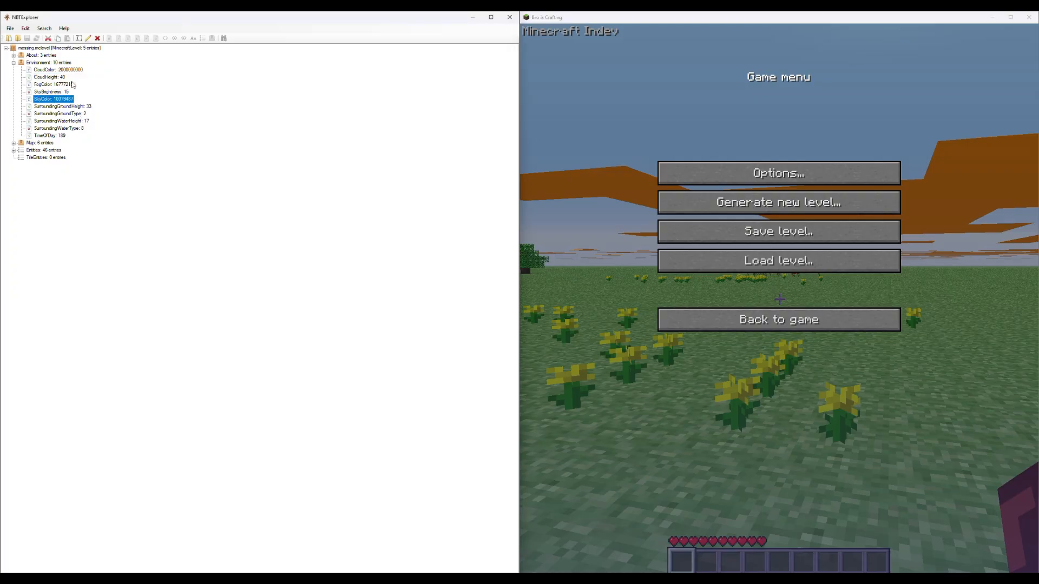
pyautogui.click(61, 86)
pyautogui.click(88, 38)
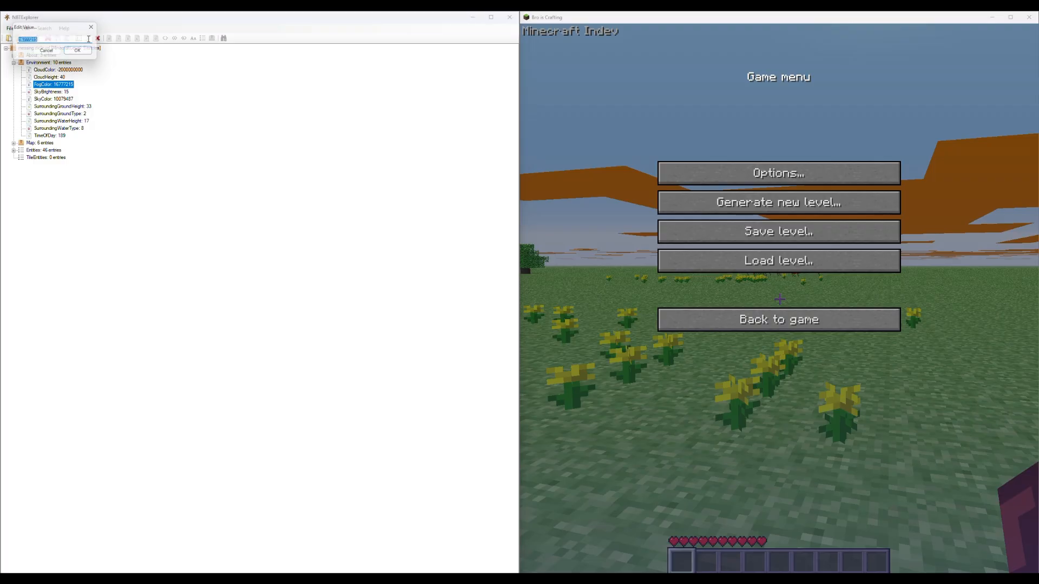
pyautogui.press('BackSpace')
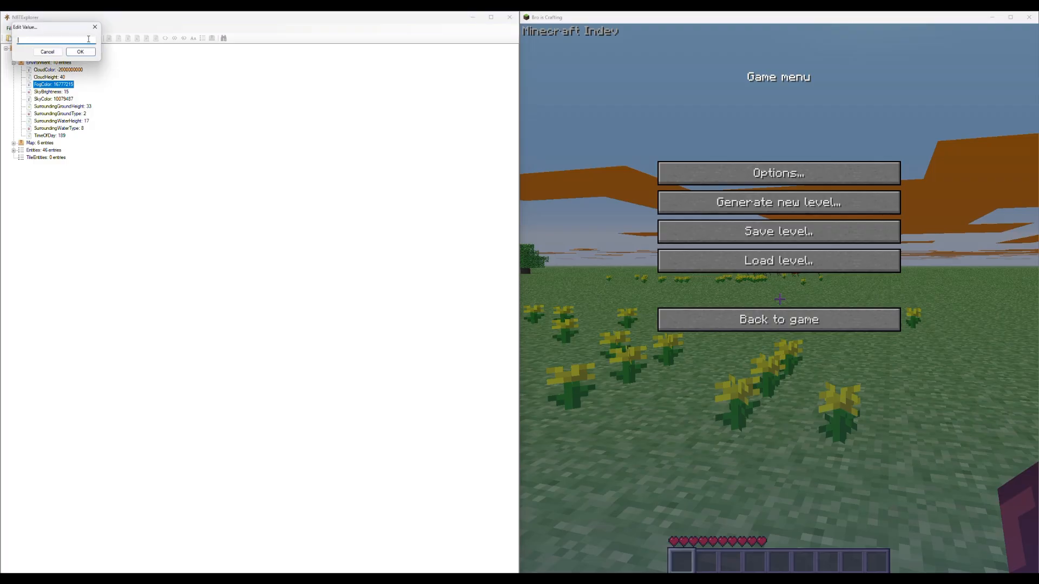
pyautogui.write('200000000')
pyautogui.press('Return')
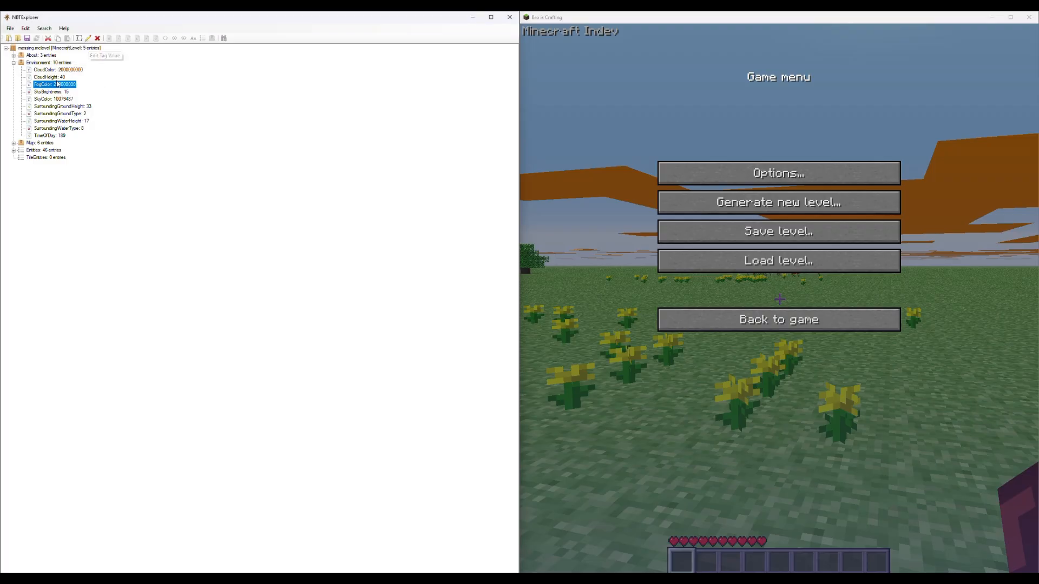
# Set the Environment's SkyColor to 30000 and save the level file.
pyautogui.click(64, 101)
pyautogui.click(87, 36)
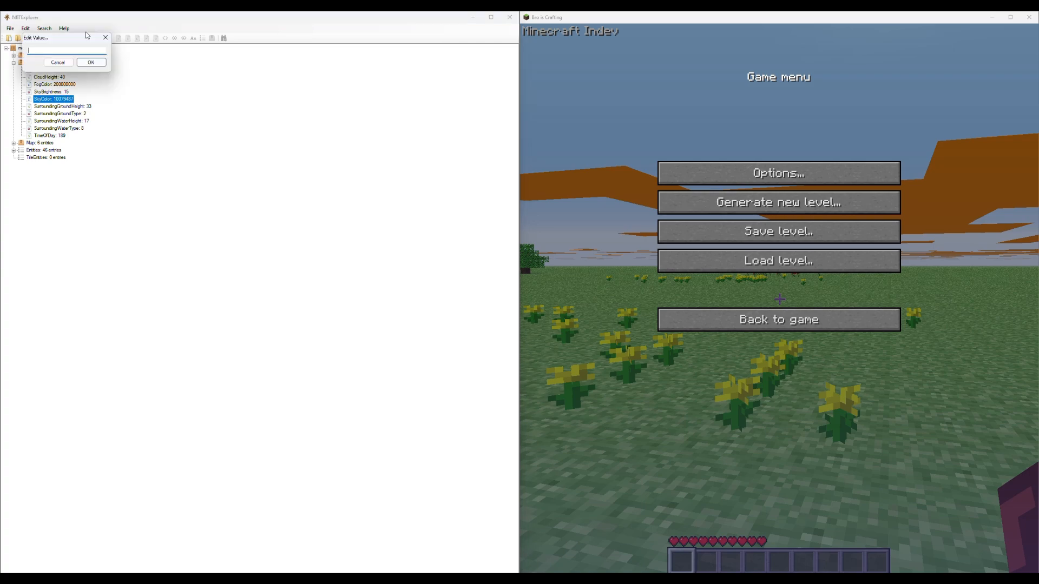
pyautogui.write('30000')
pyautogui.click(91, 62)
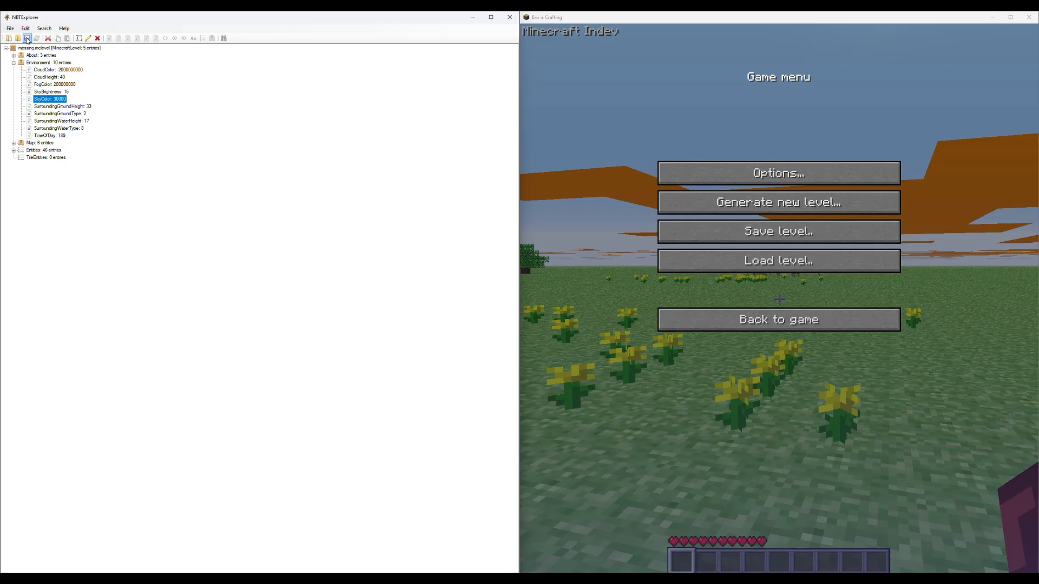
pyautogui.click(27, 39)
# Load messing.mclevel in Minecraft, inspect the sky and fog colours outside the house, and pause.
pyautogui.click(778, 260)
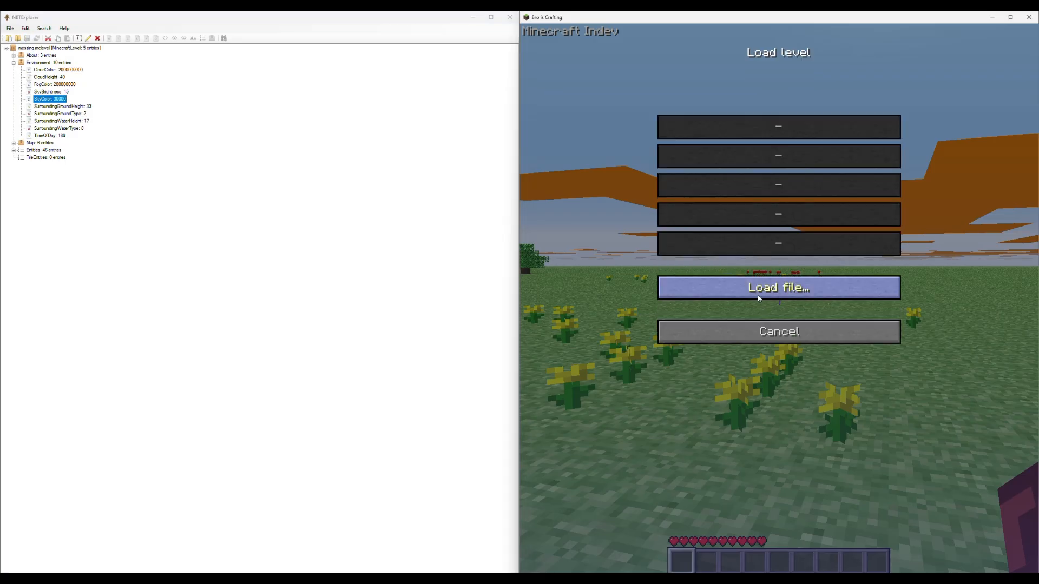
pyautogui.click(759, 298)
pyautogui.click(71, 75)
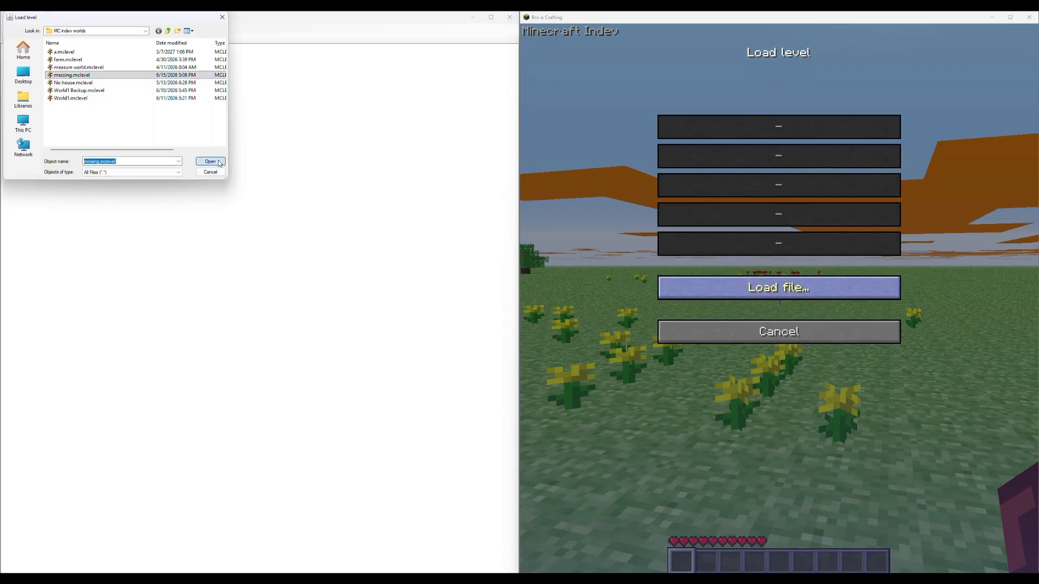
pyautogui.click(210, 161)
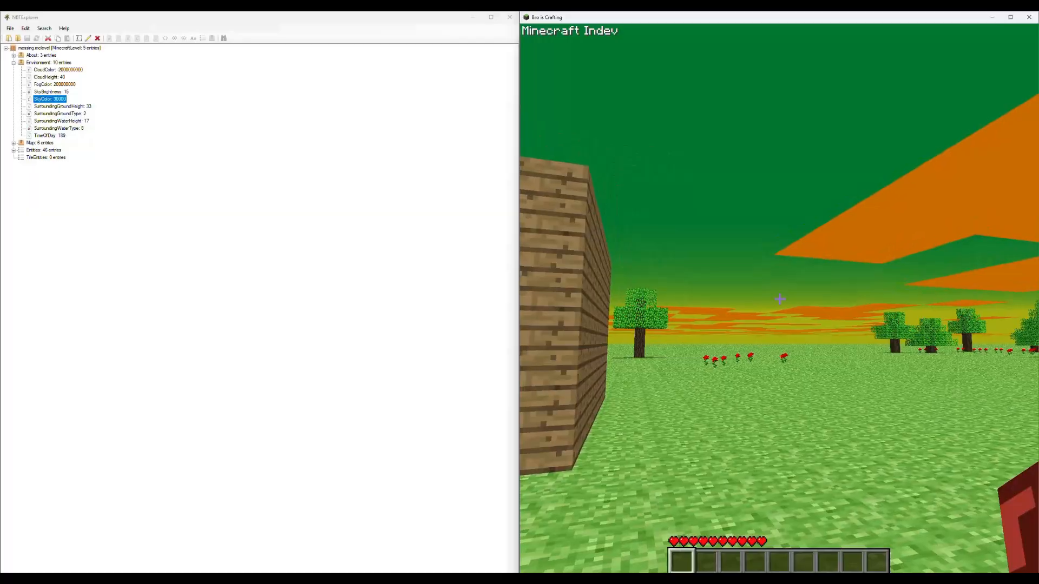
pyautogui.press('Escape')
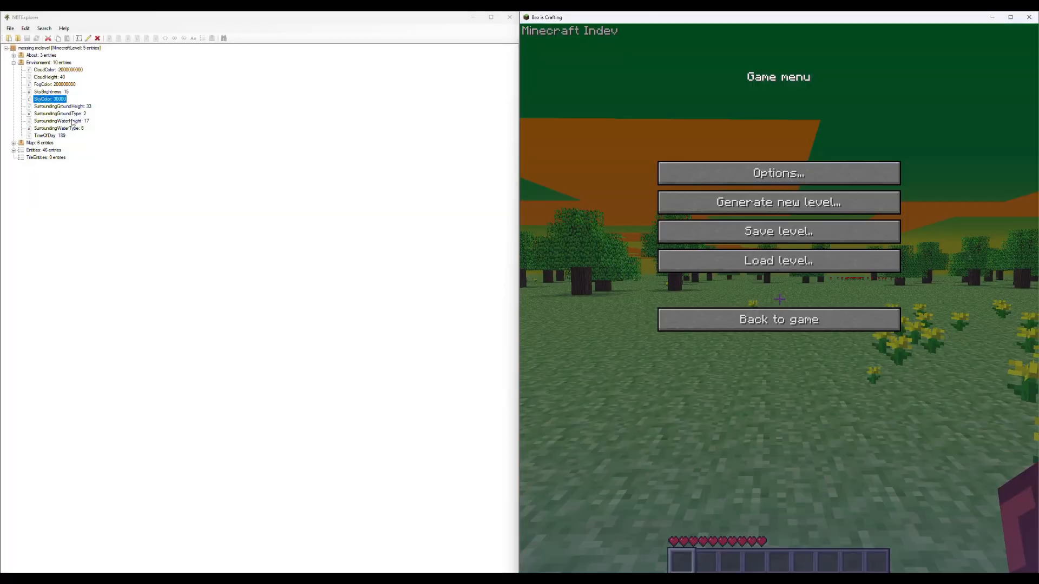
# Set the Environment's SkyBrightness to 1 in NBTExplorer and examine the world's lighting in Minecraft.
pyautogui.click(64, 93)
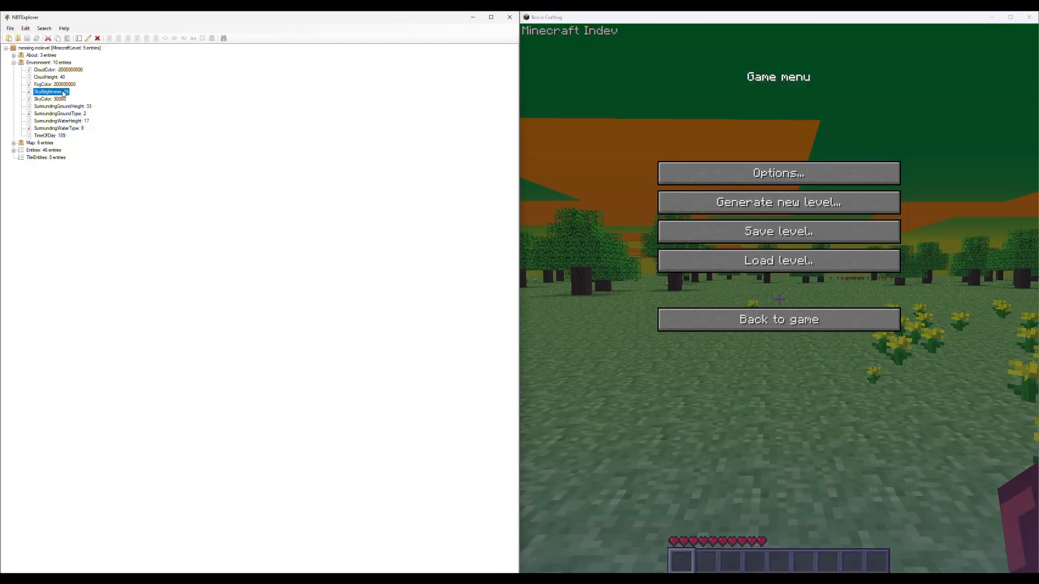
pyautogui.press('Return')
pyautogui.write('0')
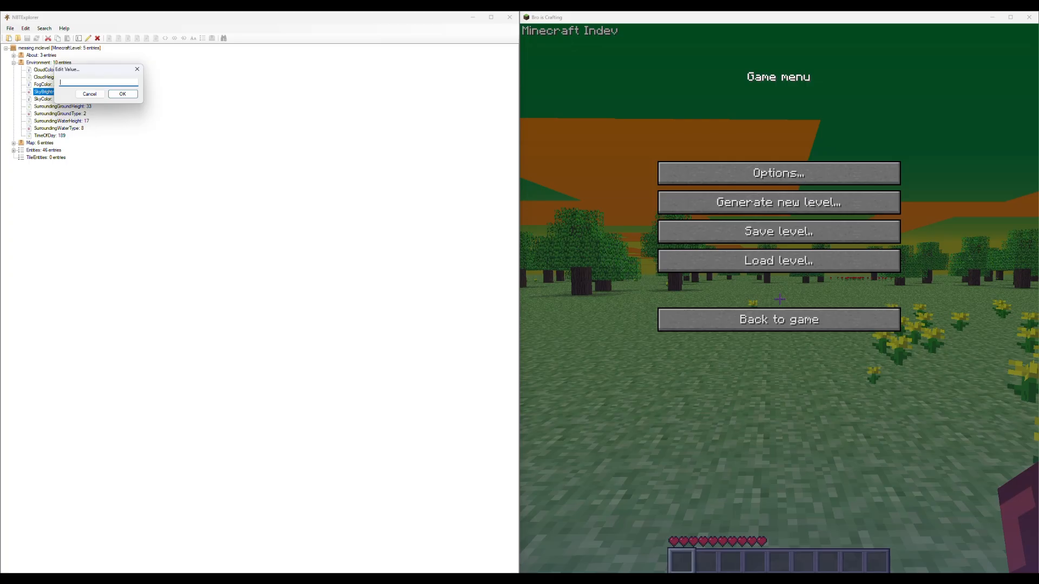
pyautogui.press('Return')
pyautogui.click(779, 319)
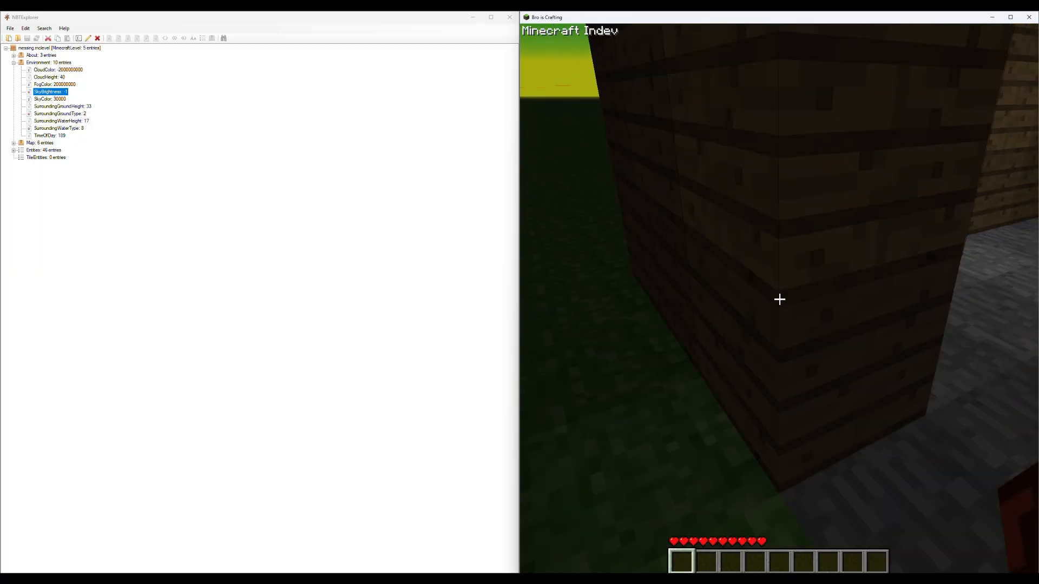
pyautogui.hotkey('alt', 'Tab')
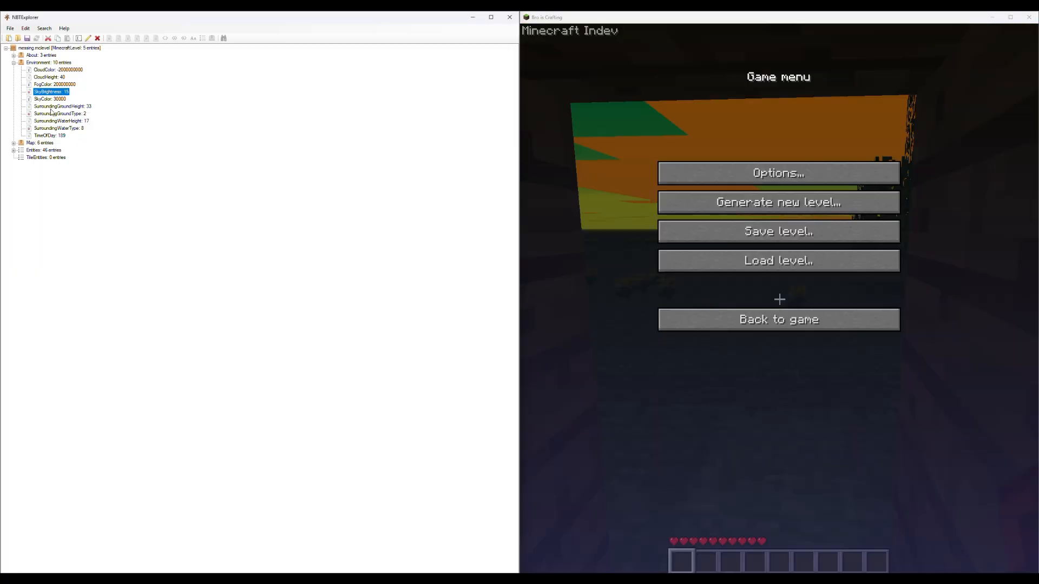
# Set the Environment's SurroundingGroundHeight to 66 in NBTExplorer.
pyautogui.click(88, 107)
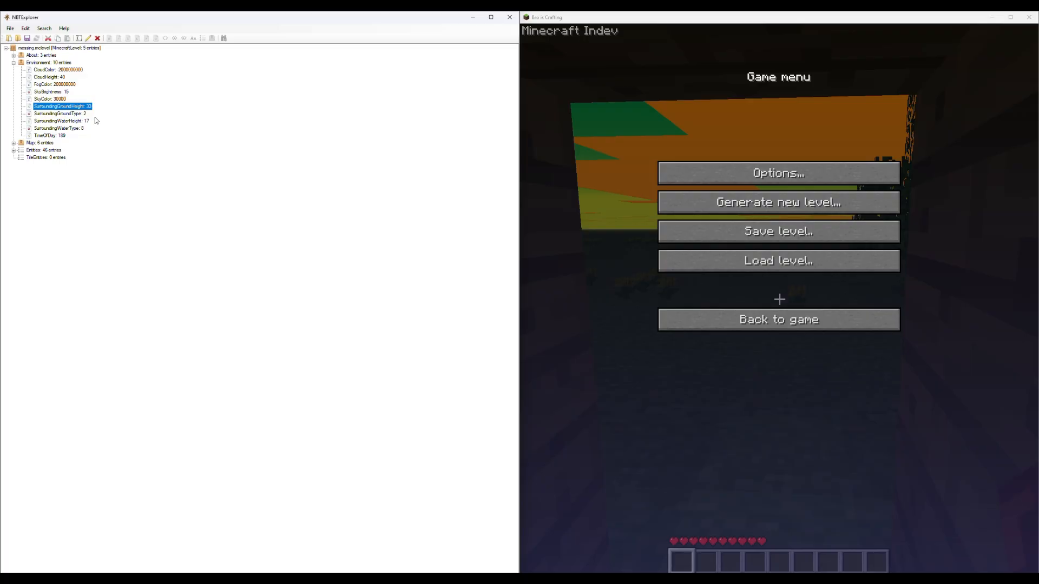
pyautogui.click(87, 38)
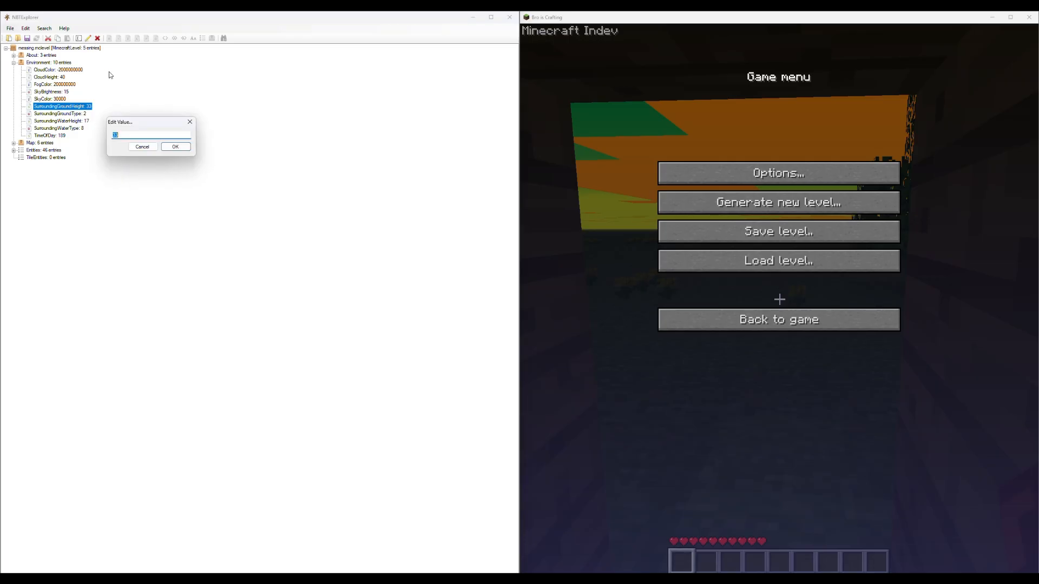
pyautogui.write('66')
pyautogui.click(175, 147)
# Walk around the level in Minecraft to examine the raised surrounding ground, and switch back to NBTExplorer.
pyautogui.click(779, 319)
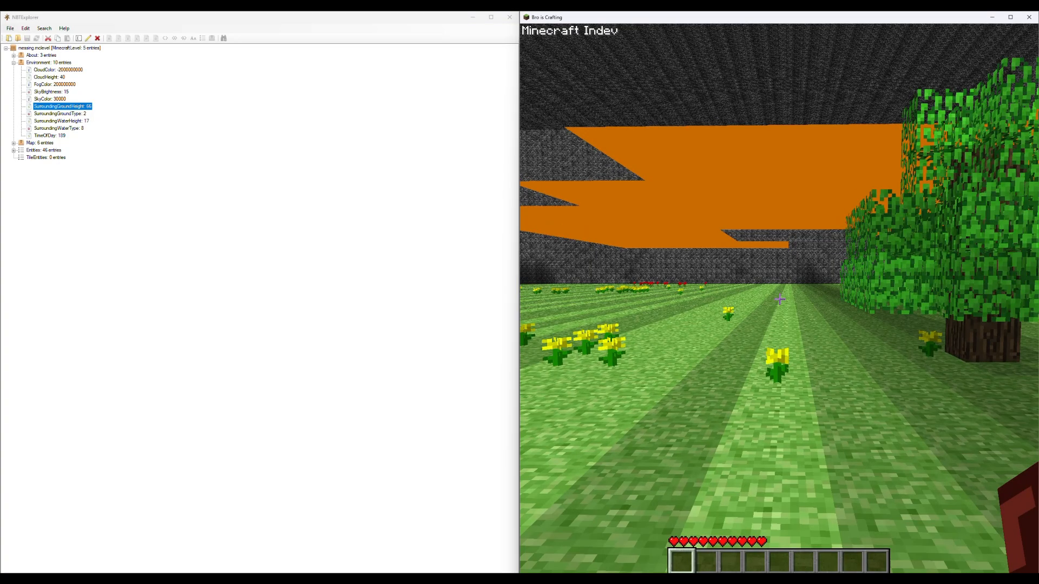
pyautogui.press('w')
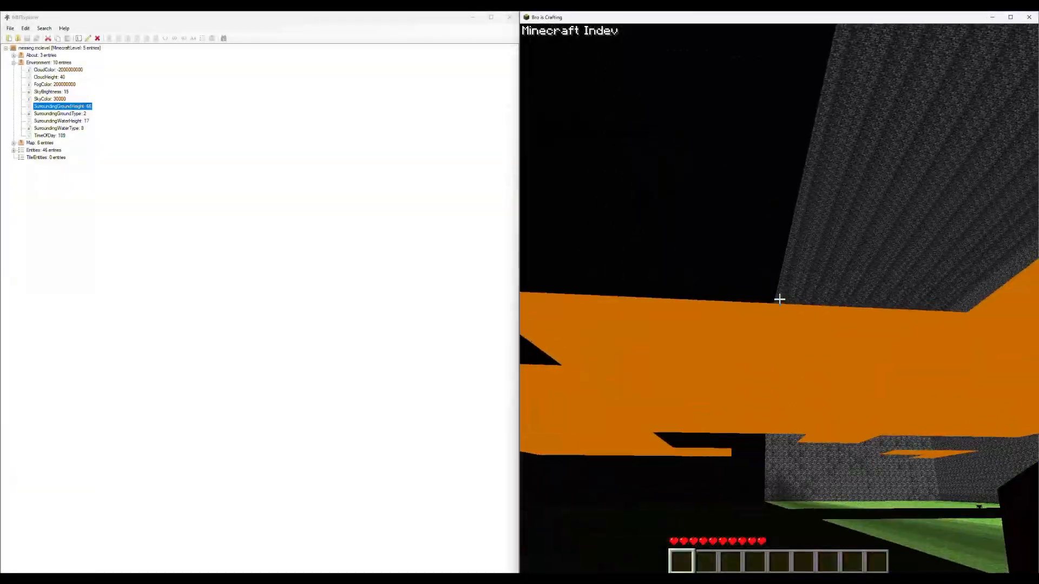
pyautogui.hotkey('alt', 'Tab')
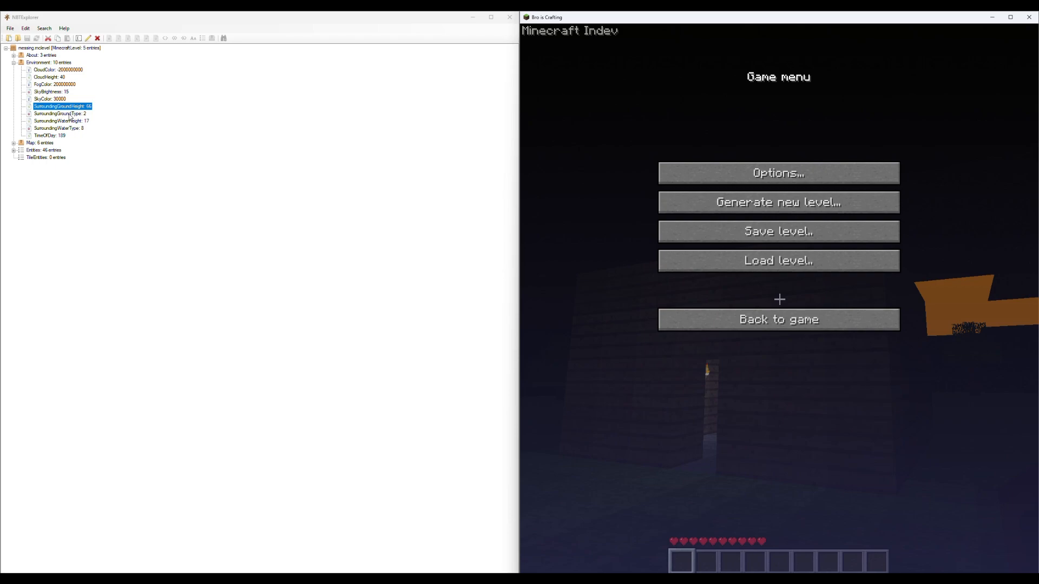
# Set SurroundingGroundHeight to 40 and walk outside in Minecraft to view the surrounding ground.
pyautogui.click(88, 38)
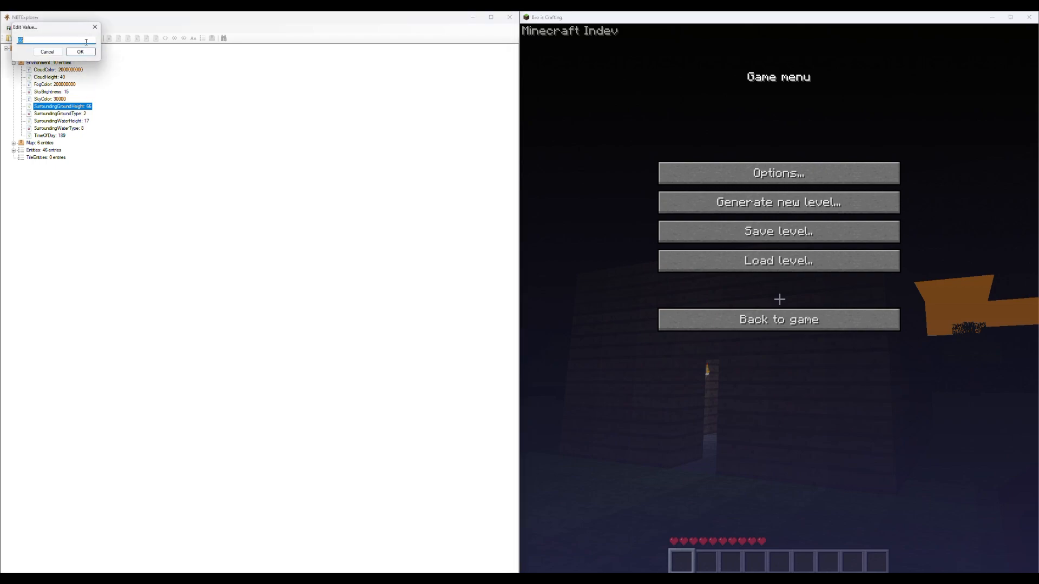
pyautogui.write('40')
pyautogui.click(80, 53)
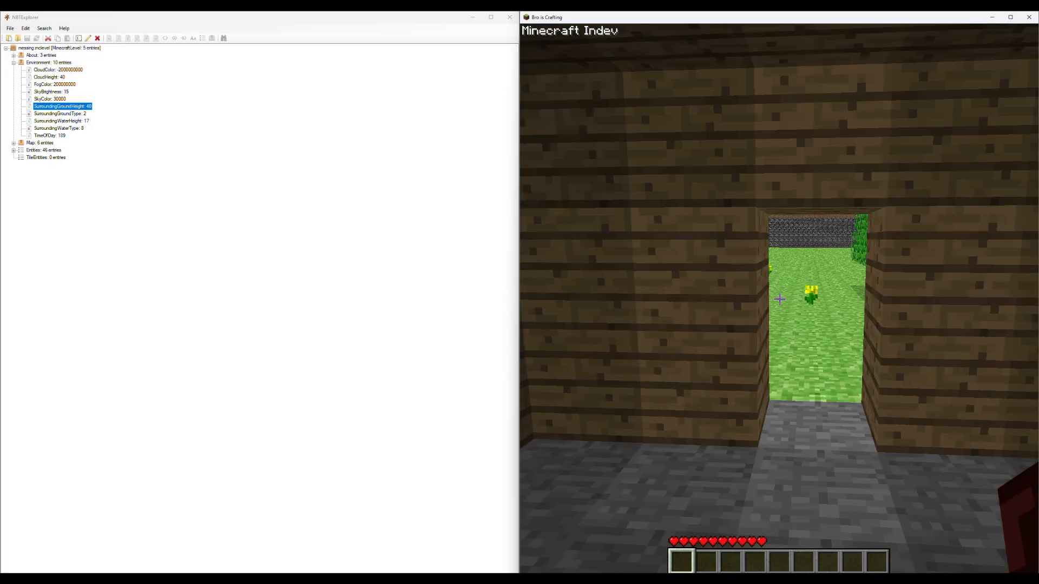
pyautogui.press('w')
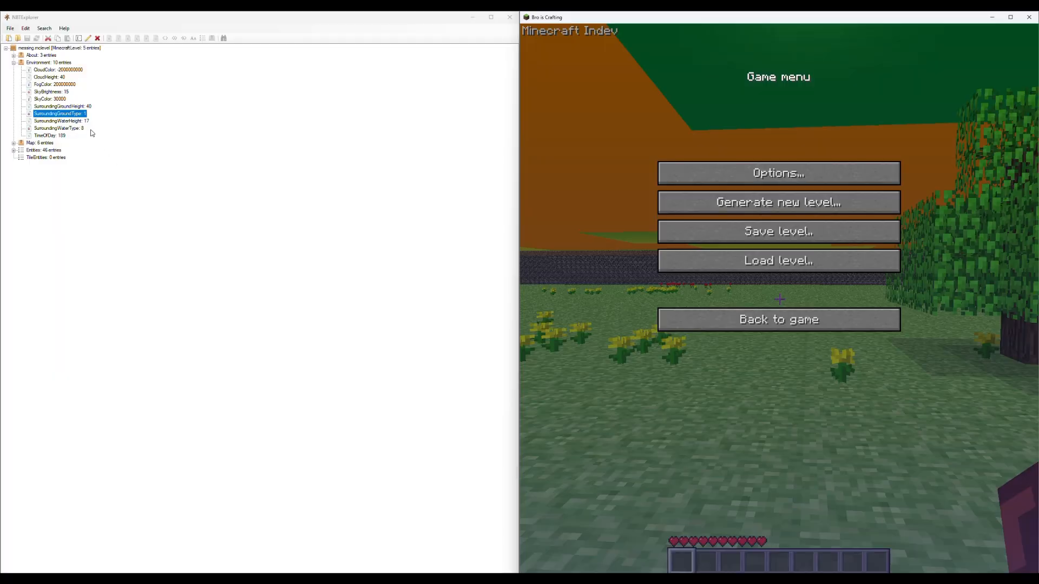
# Set the Environment's TimeOfDay to 0 in NBTExplorer and save the level file.
pyautogui.click(83, 122)
pyautogui.click(83, 127)
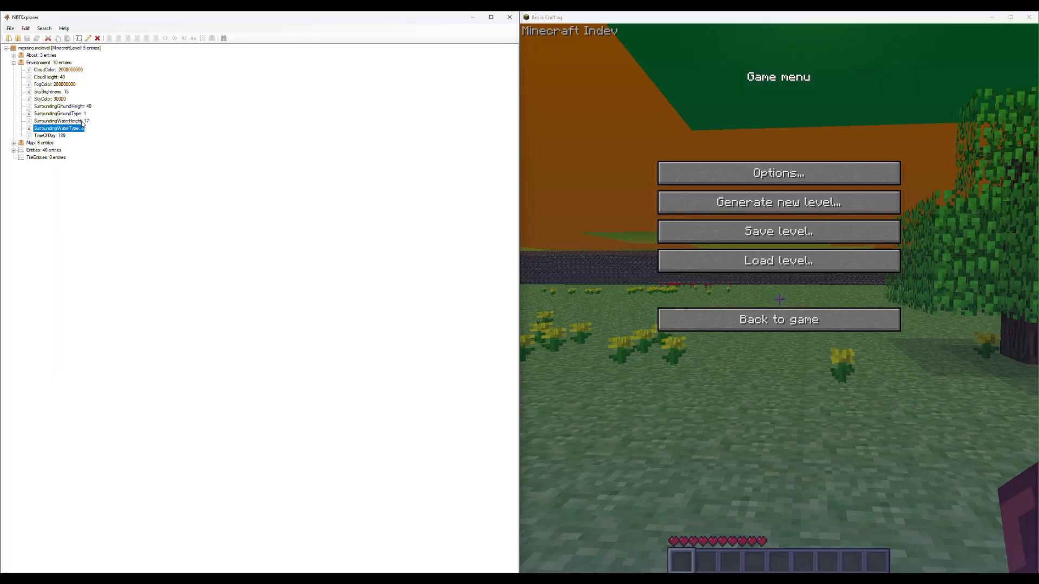
pyautogui.click(59, 136)
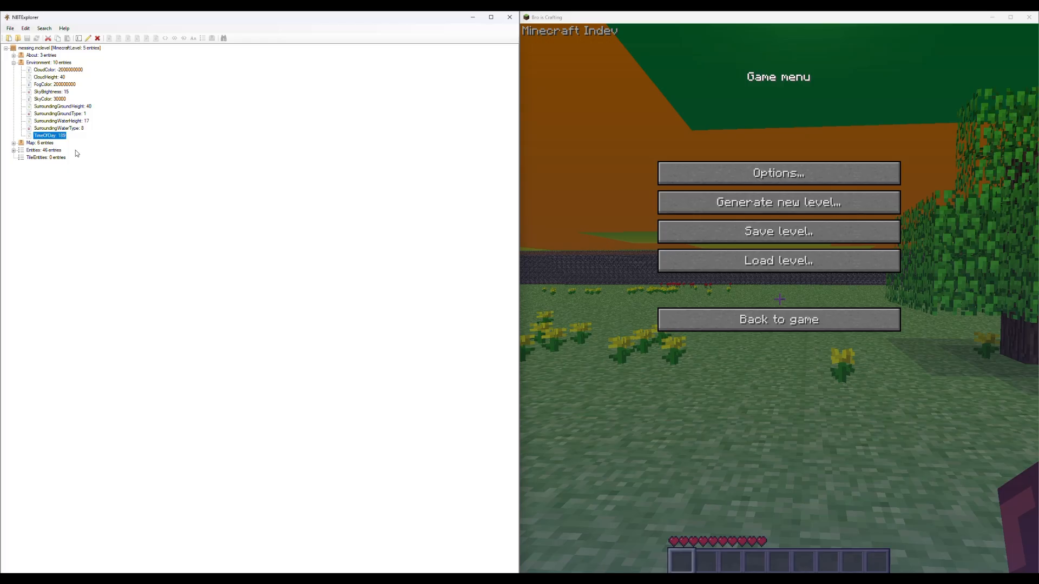
pyautogui.click(87, 39)
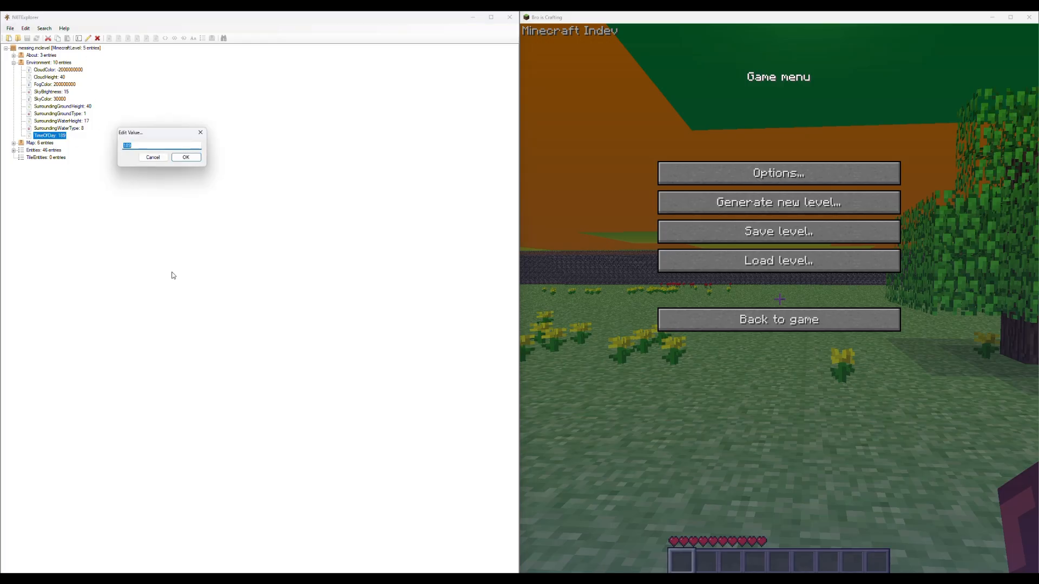
pyautogui.write('0')
pyautogui.click(185, 157)
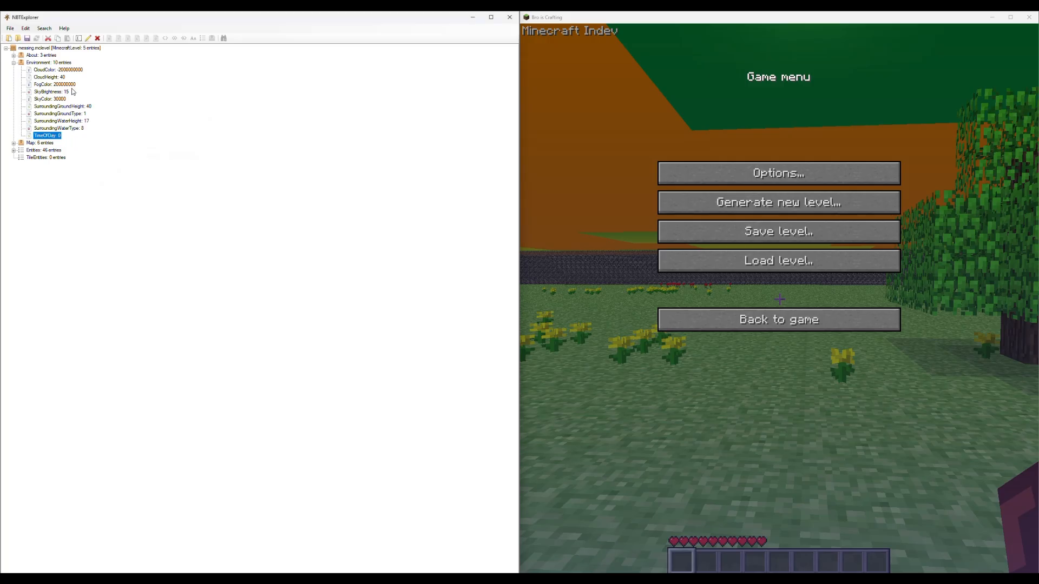
pyautogui.click(27, 39)
# Return to Minecraft, examine the sun's position in the sky, and pause the game.
pyautogui.click(758, 313)
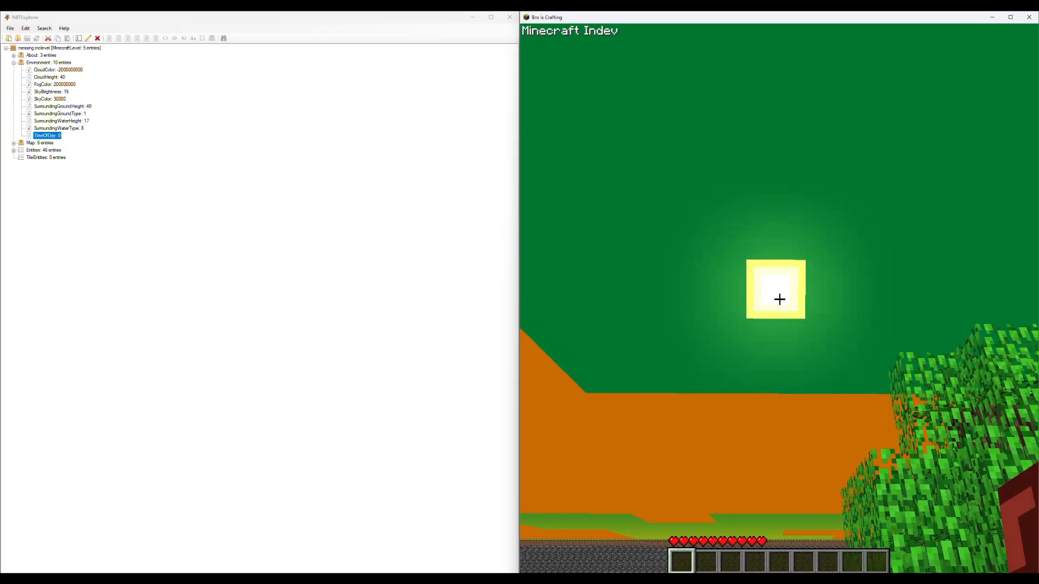
pyautogui.press('Escape')
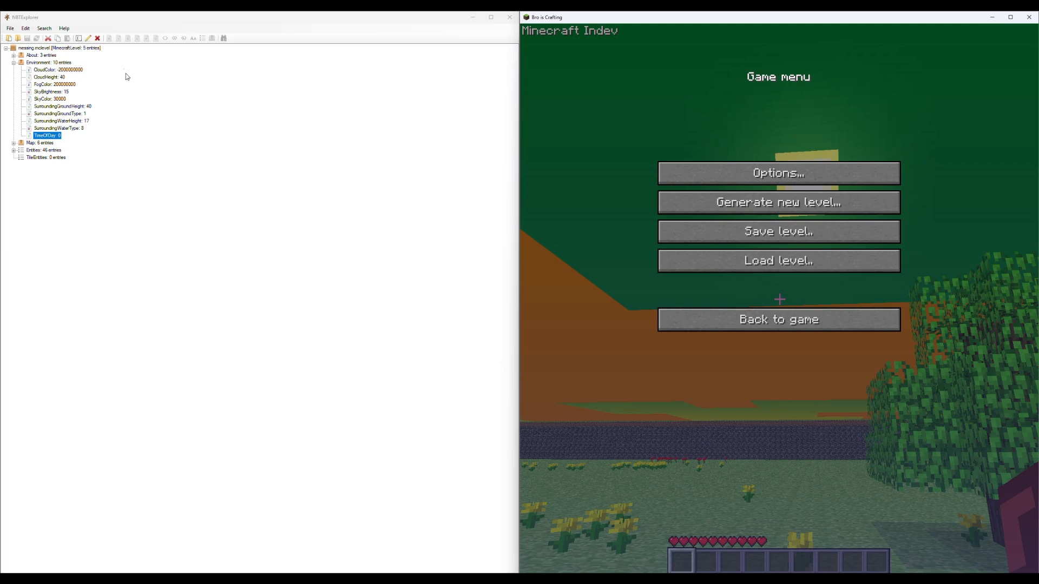
# Set the Environment's TimeOfDay to 32767 in NBTExplorer.
pyautogui.click(87, 38)
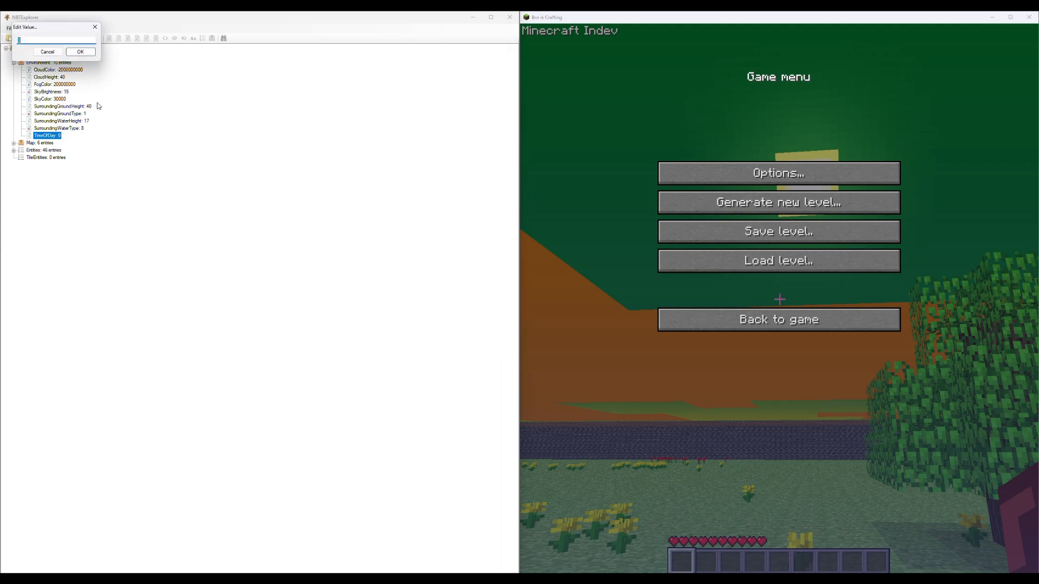
pyautogui.write('32767')
pyautogui.press('Return')
# Resume Minecraft, look around the sky and the wooden house at the new time value, and pause the game.
pyautogui.click(778, 320)
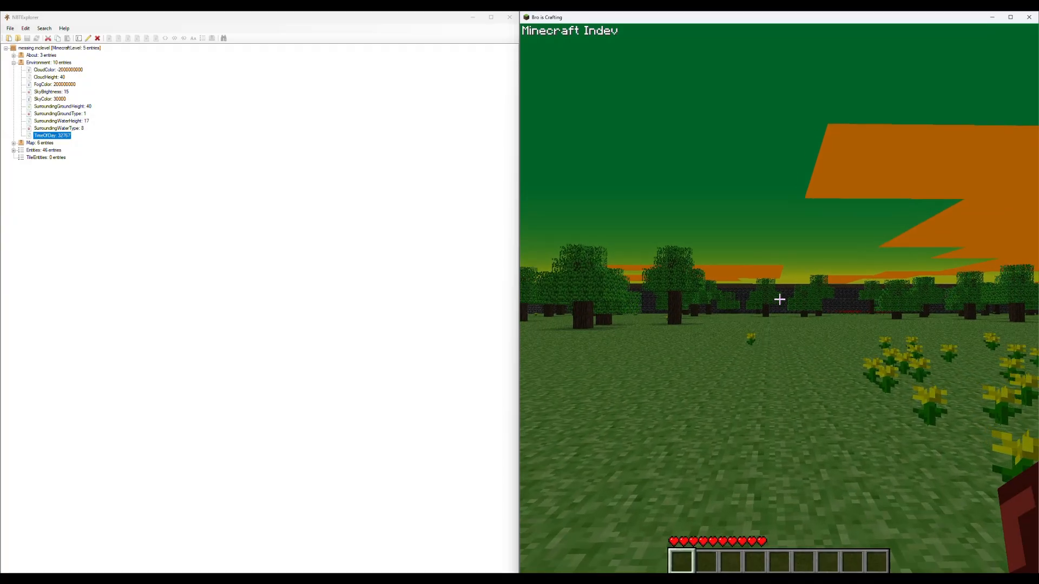
pyautogui.press('w')
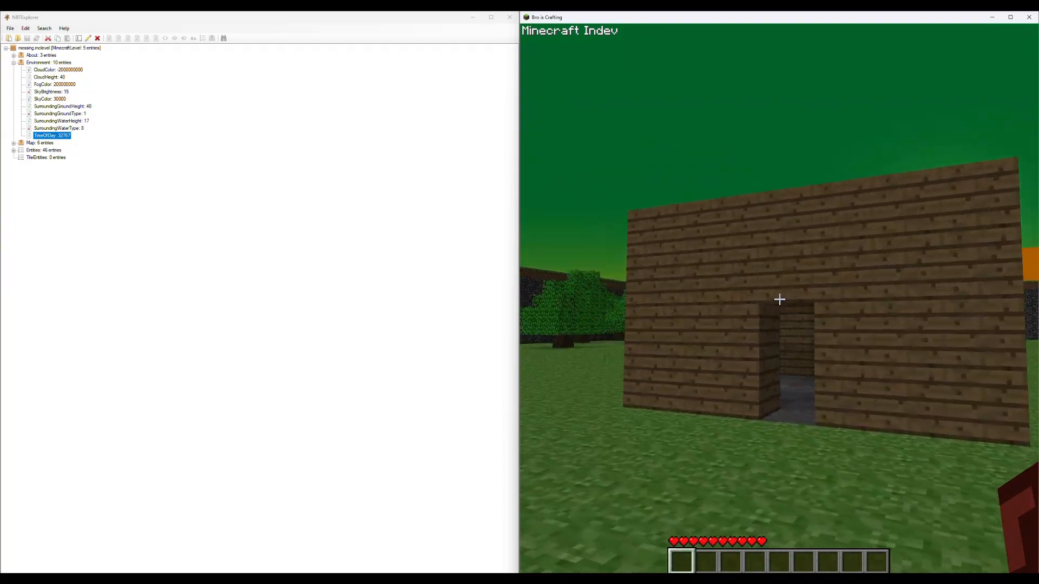
pyautogui.press('Escape')
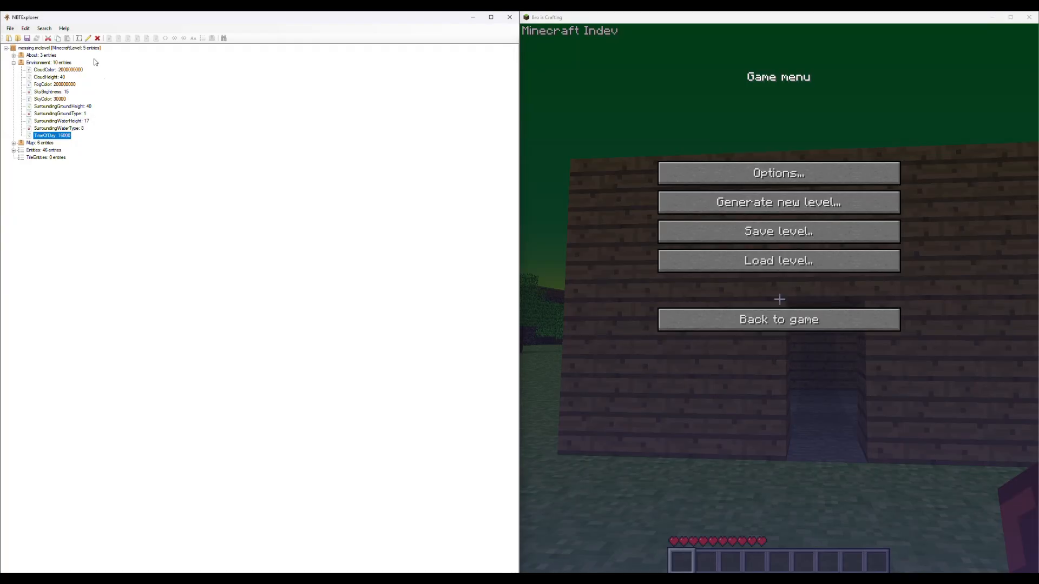
# Collapse the Environment tag in NBTExplorer and examine the three Spawn coordinates inside the Map tag.
pyautogui.click(23, 68)
pyautogui.click(13, 62)
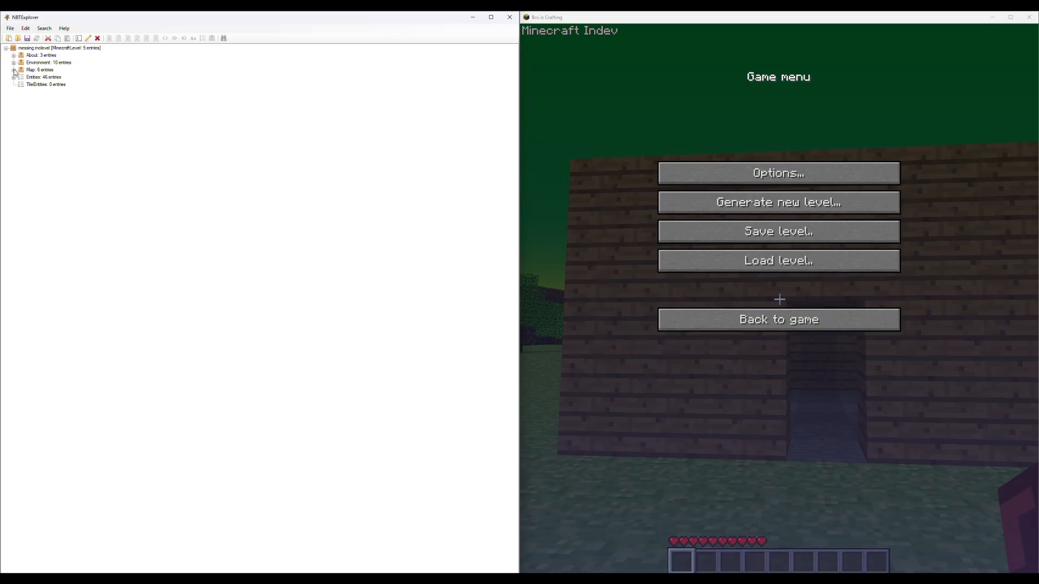
pyautogui.click(14, 70)
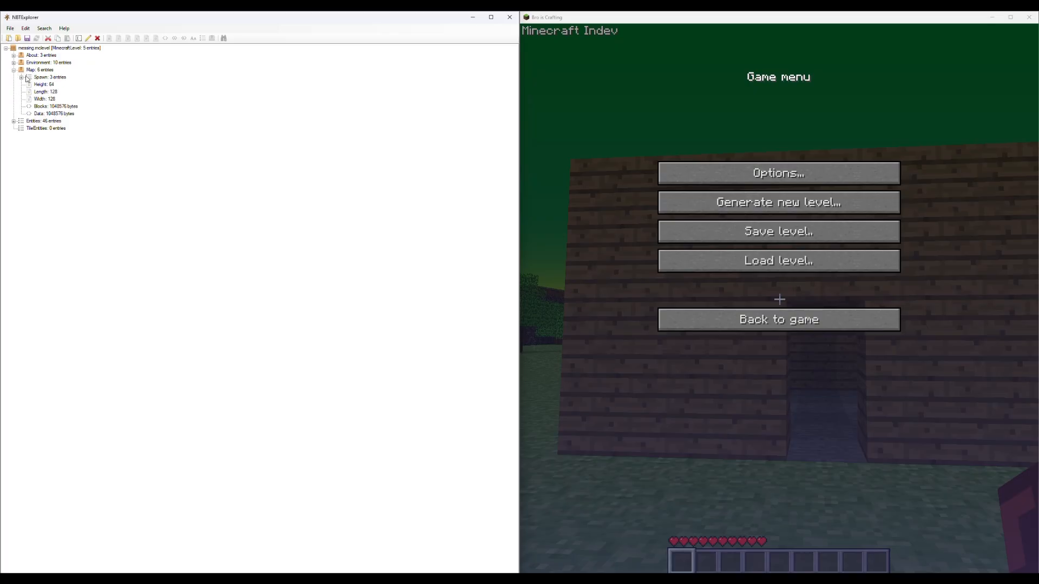
pyautogui.click(21, 78)
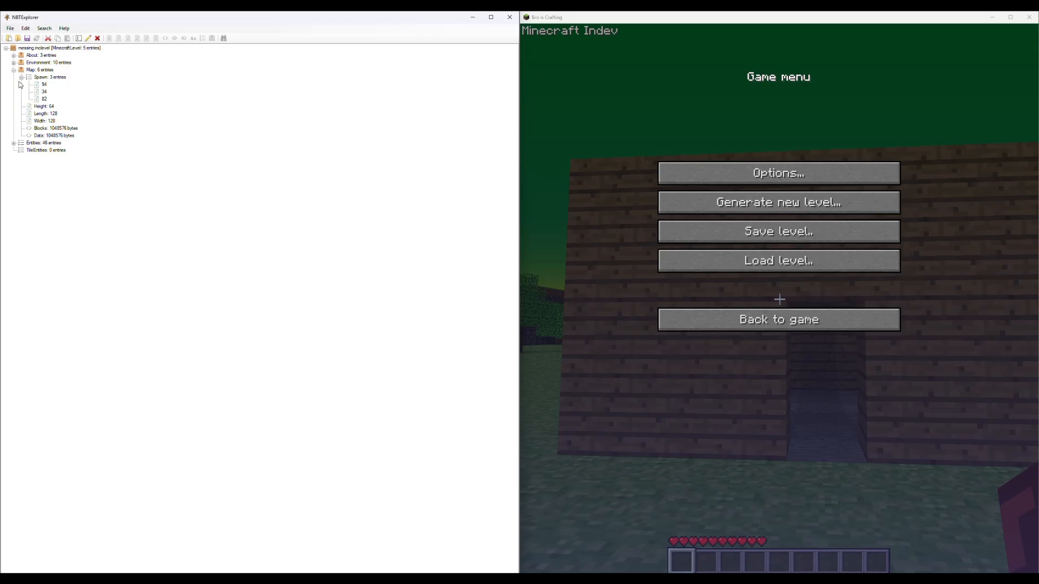
pyautogui.click(44, 85)
pyautogui.click(45, 99)
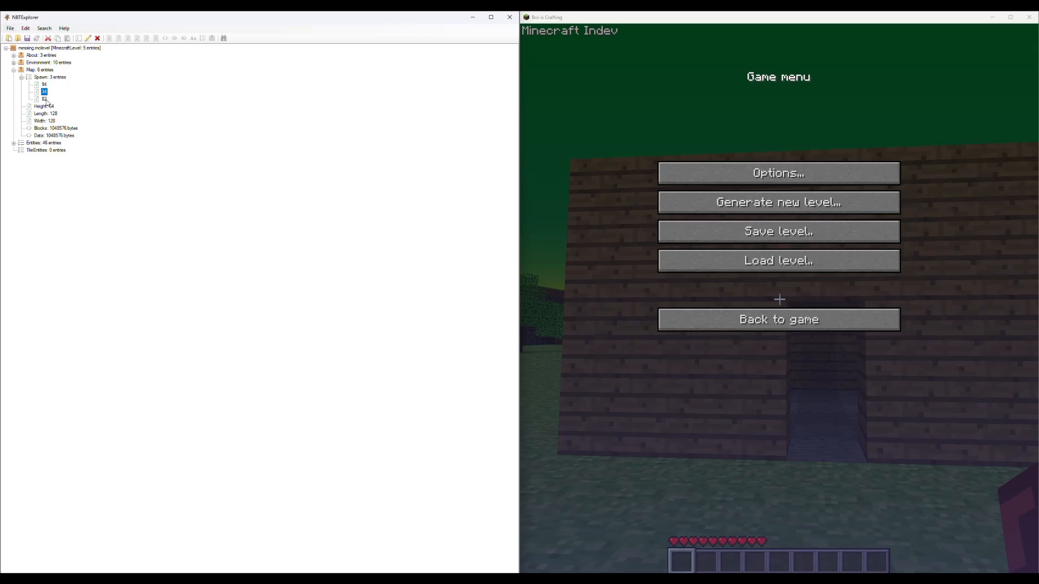
pyautogui.click(21, 78)
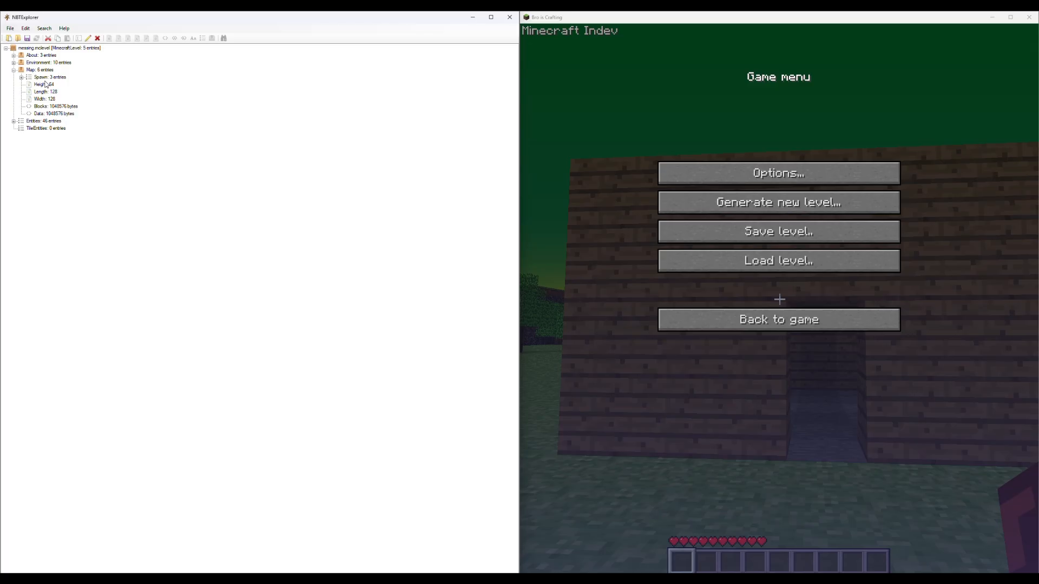
# Examine the Blocks and Data byte arrays of the Map tag.
pyautogui.click(36, 107)
pyautogui.click(38, 112)
pyautogui.click(48, 107)
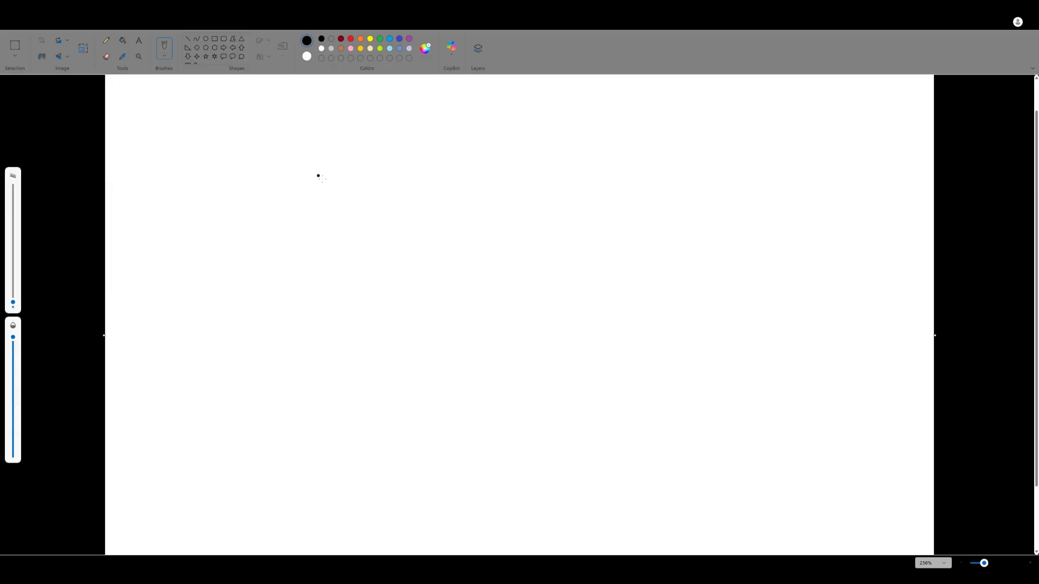
# In Paint, write 0, 1 and 2 followed by dots, with a plain block drawn under 1 and a grass block under 2.
pyautogui.moveTo(260, 128)
pyautogui.mouseDown()
pyautogui.moveTo(260, 159)
pyautogui.moveTo(262, 128)
pyautogui.moveTo(320, 161)
pyautogui.moveTo(291, 228)
pyautogui.moveTo(355, 198)
pyautogui.moveTo(293, 182)
pyautogui.mouseUp()
pyautogui.moveTo(409, 132)
pyautogui.mouseDown()
pyautogui.moveTo(432, 144)
pyautogui.moveTo(432, 158)
pyautogui.moveTo(401, 216)
pyautogui.moveTo(454, 184)
pyautogui.moveTo(396, 186)
pyautogui.mouseUp()
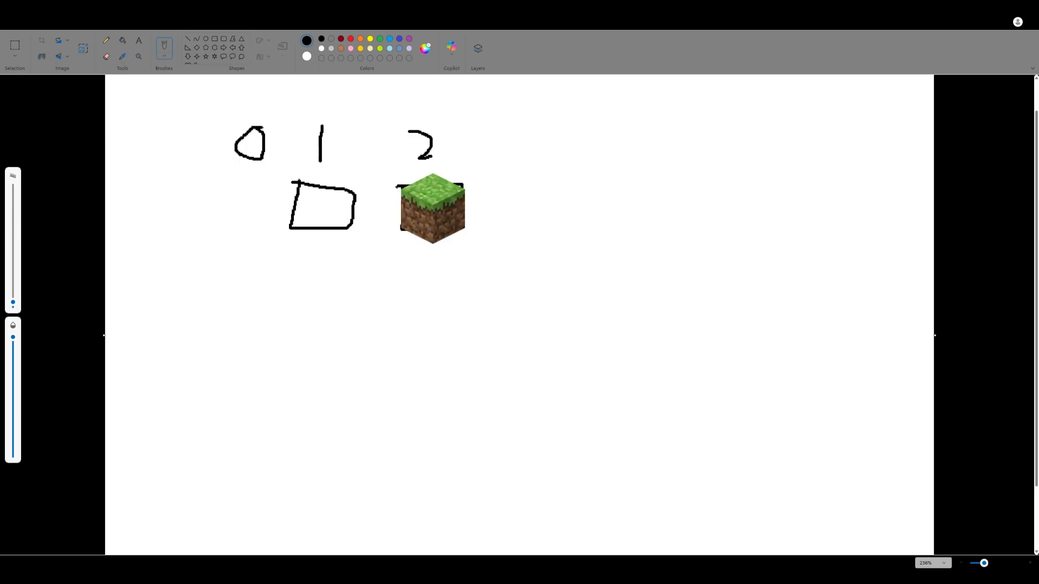
pyautogui.click(576, 156)
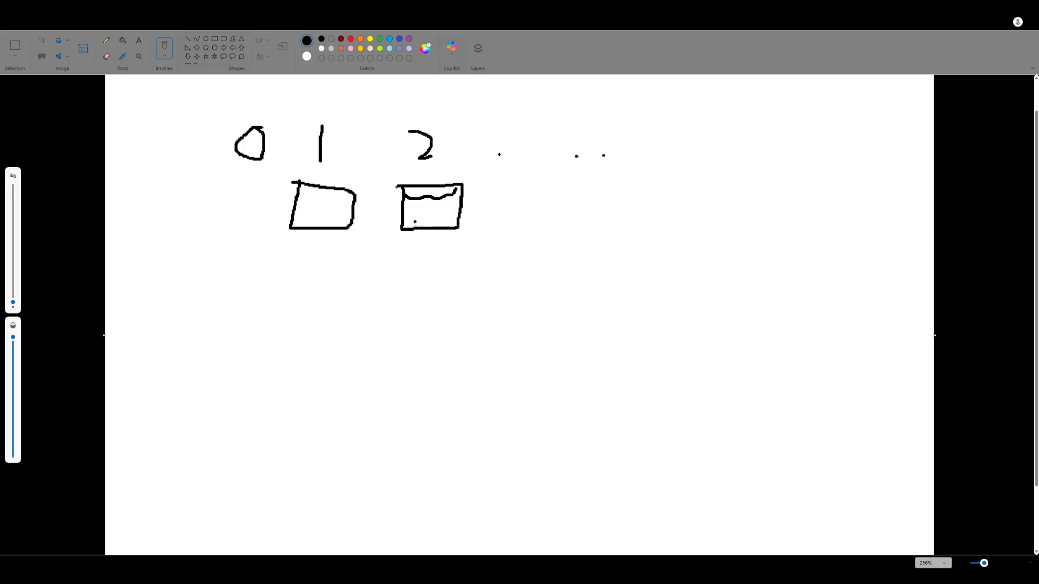
# Draw a small tree, a torch and a wheat crop in a row below the two blocks.
pyautogui.hotkey('ctrl', 'v')
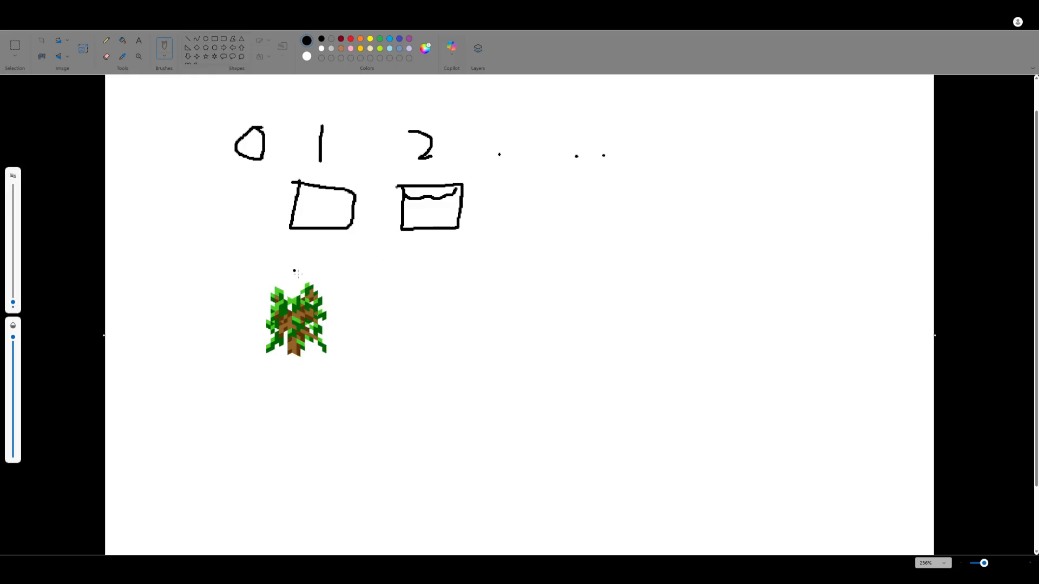
pyautogui.moveTo(291, 354)
pyautogui.mouseDown()
pyautogui.moveTo(308, 339)
pyautogui.moveTo(323, 287)
pyautogui.moveTo(287, 266)
pyautogui.moveTo(277, 299)
pyautogui.moveTo(293, 321)
pyautogui.mouseUp()
pyautogui.click(323, 328)
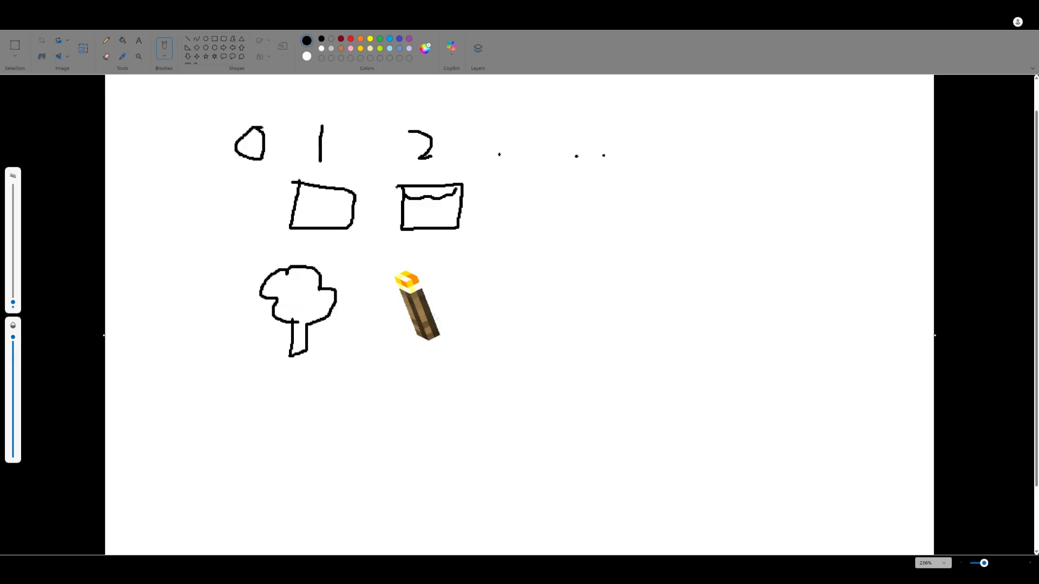
pyautogui.moveTo(435, 283)
pyautogui.mouseDown()
pyautogui.moveTo(410, 323)
pyautogui.moveTo(446, 297)
pyautogui.moveTo(428, 279)
pyautogui.moveTo(436, 300)
pyautogui.mouseUp()
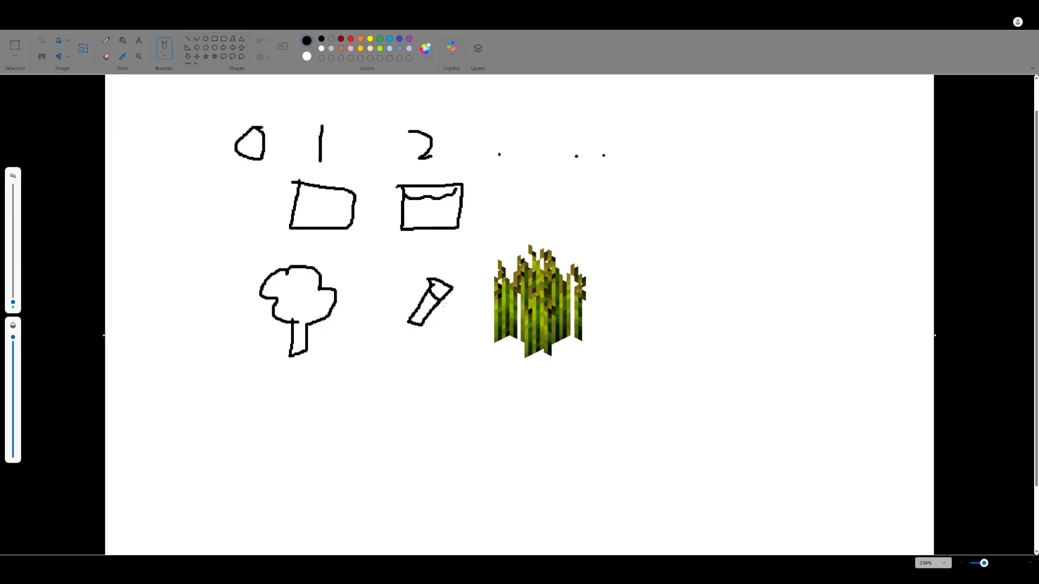
pyautogui.moveTo(572, 329)
pyautogui.mouseDown()
pyautogui.moveTo(558, 345)
pyautogui.moveTo(490, 332)
pyautogui.moveTo(508, 261)
pyautogui.moveTo(517, 280)
pyautogui.moveTo(540, 282)
pyautogui.moveTo(570, 311)
pyautogui.moveTo(572, 336)
pyautogui.mouseUp()
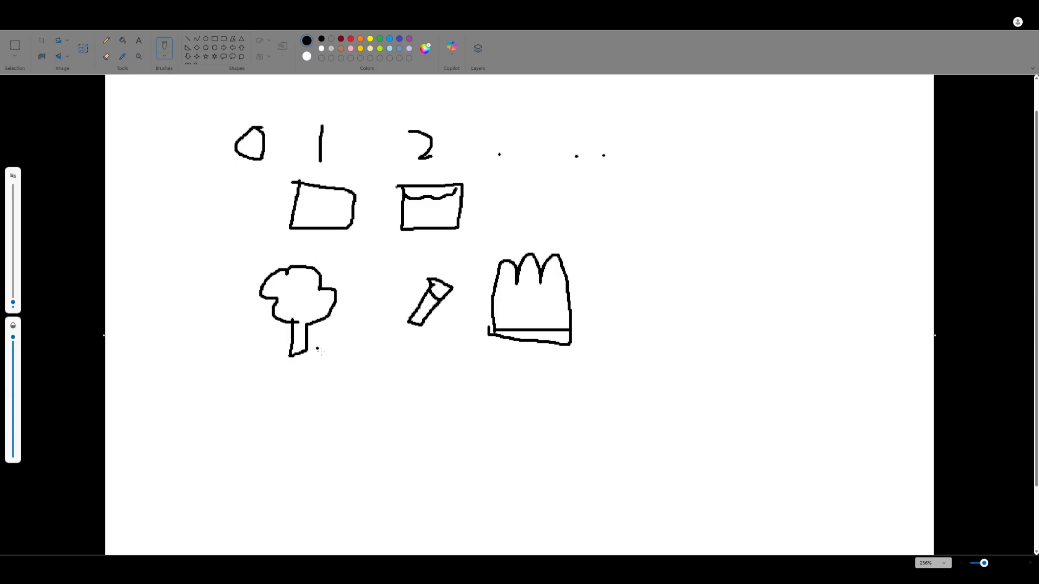
# Write the number series 1 2 3 4 5 ... 15 beneath the tree drawing.
pyautogui.moveTo(220, 374); pyautogui.dragTo(219, 398)
pyautogui.moveTo(230, 381)
pyautogui.mouseDown()
pyautogui.moveTo(244, 399)
pyautogui.moveTo(292, 387)
pyautogui.mouseUp()
pyautogui.moveTo(311, 372); pyautogui.dragTo(304, 389)
pyautogui.click(318, 387)
pyautogui.click(334, 387)
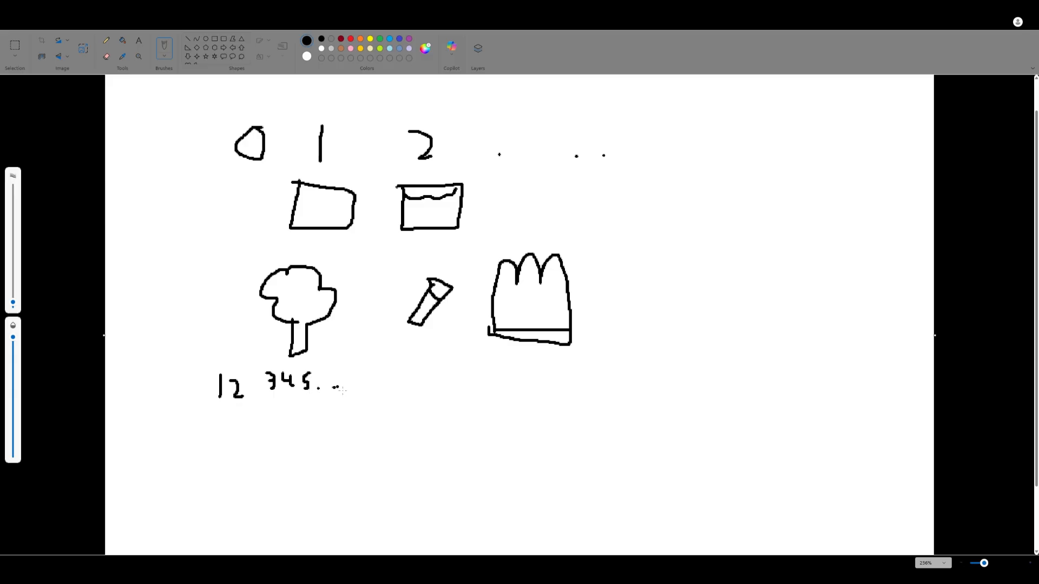
pyautogui.click(343, 386)
pyautogui.moveTo(368, 364); pyautogui.dragTo(376, 390)
# Write 4 beneath the torch drawing, and 1 and 7 beneath the crop drawing.
pyautogui.moveTo(407, 333); pyautogui.dragTo(418, 347)
pyautogui.moveTo(518, 364); pyautogui.dragTo(523, 386)
pyautogui.moveTo(591, 390)
pyautogui.mouseDown()
pyautogui.moveTo(603, 365)
pyautogui.moveTo(569, 366)
pyautogui.mouseUp()
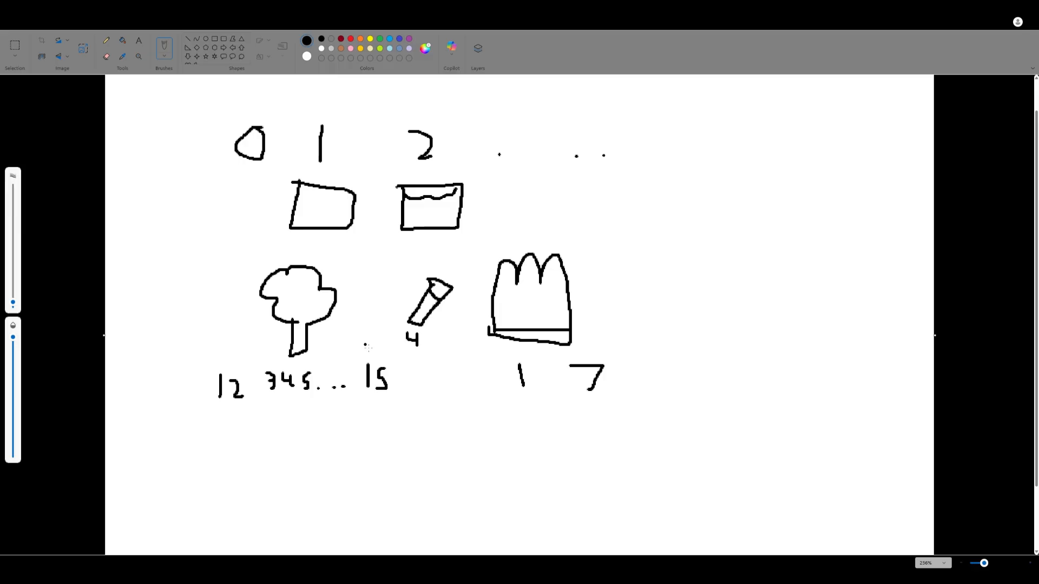
# Draw one long line across the two blocks and another beneath the lowest row of numbers.
pyautogui.moveTo(199, 196)
pyautogui.mouseDown()
pyautogui.moveTo(289, 217)
pyautogui.moveTo(538, 215)
pyautogui.mouseUp()
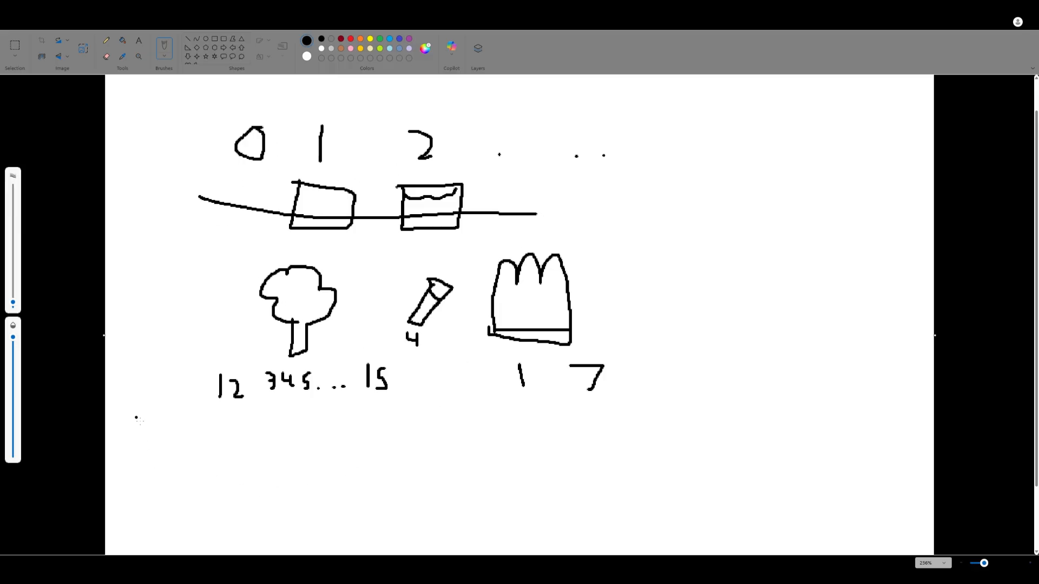
pyautogui.moveTo(128, 415); pyautogui.dragTo(669, 433)
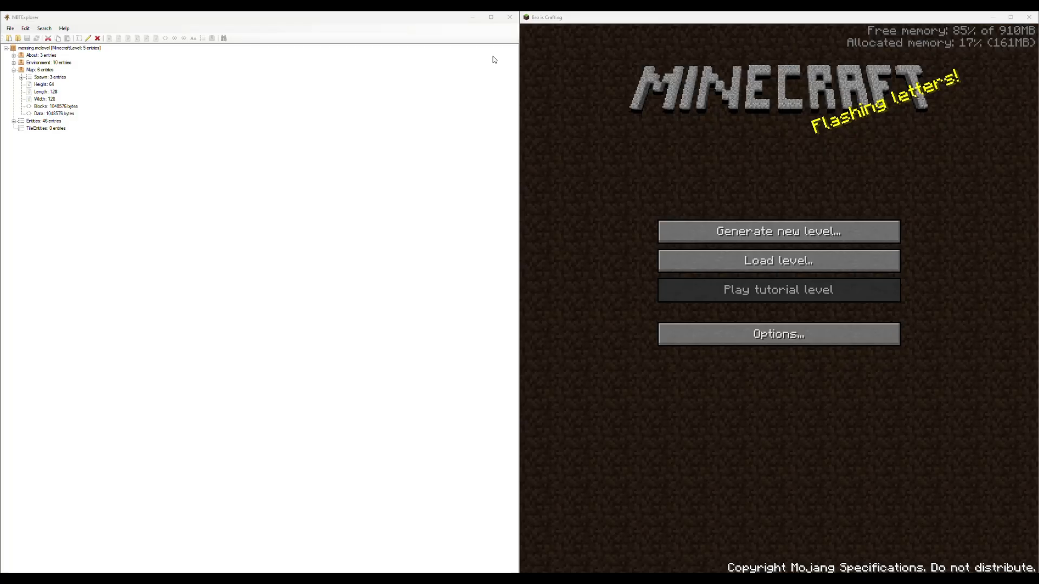
# Open the Map's Blocks array in NBTExplorer, examine its hex values, and close the editor without changes.
pyautogui.click(60, 107)
pyautogui.doubleClick(61, 107)
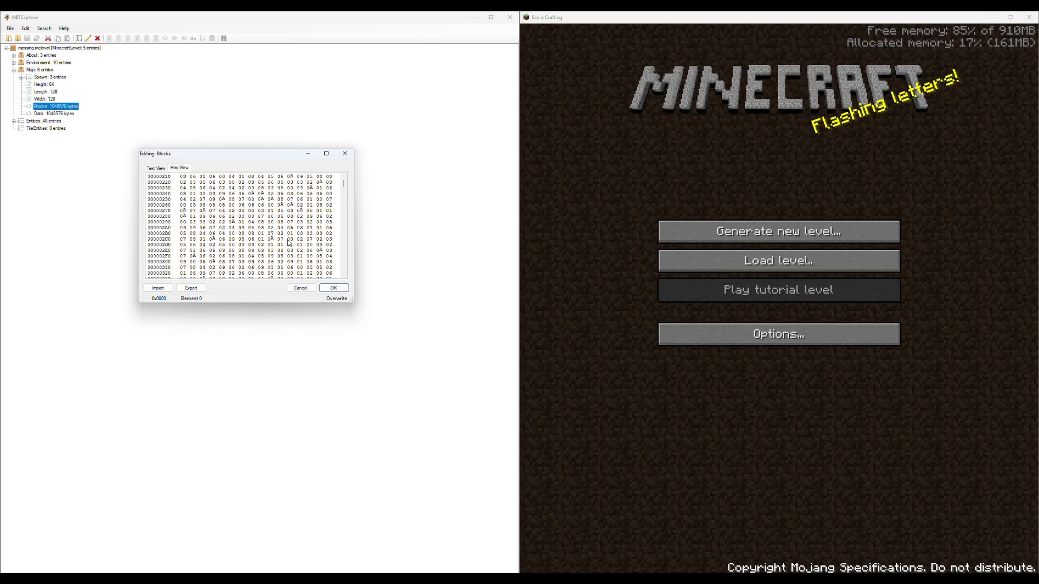
pyautogui.scroll(-10, 281, 226)
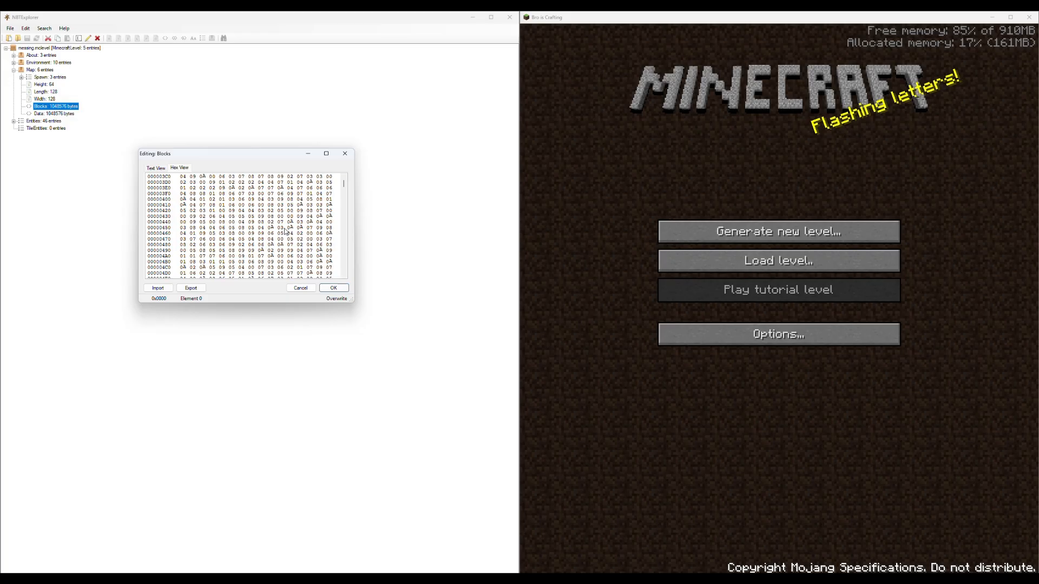
pyautogui.click(344, 154)
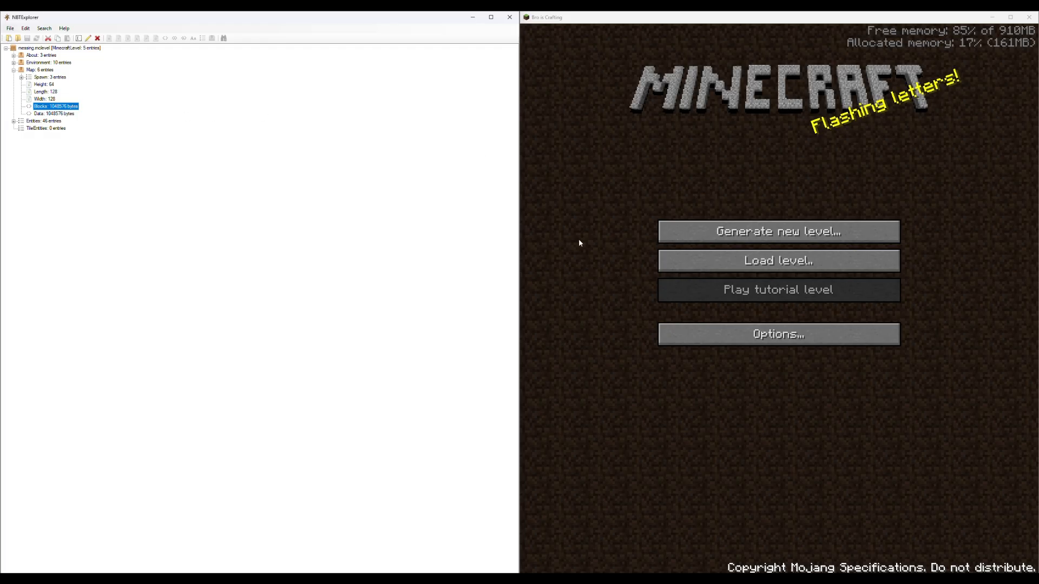
# Load the level file messing.mclevel in Minecraft.
pyautogui.click(703, 265)
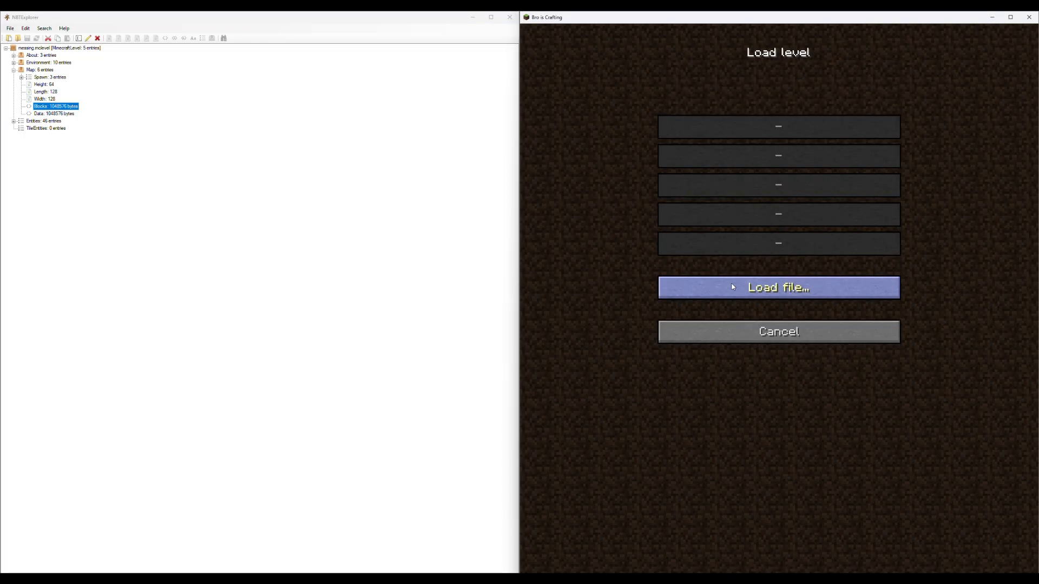
pyautogui.click(720, 287)
pyautogui.click(70, 83)
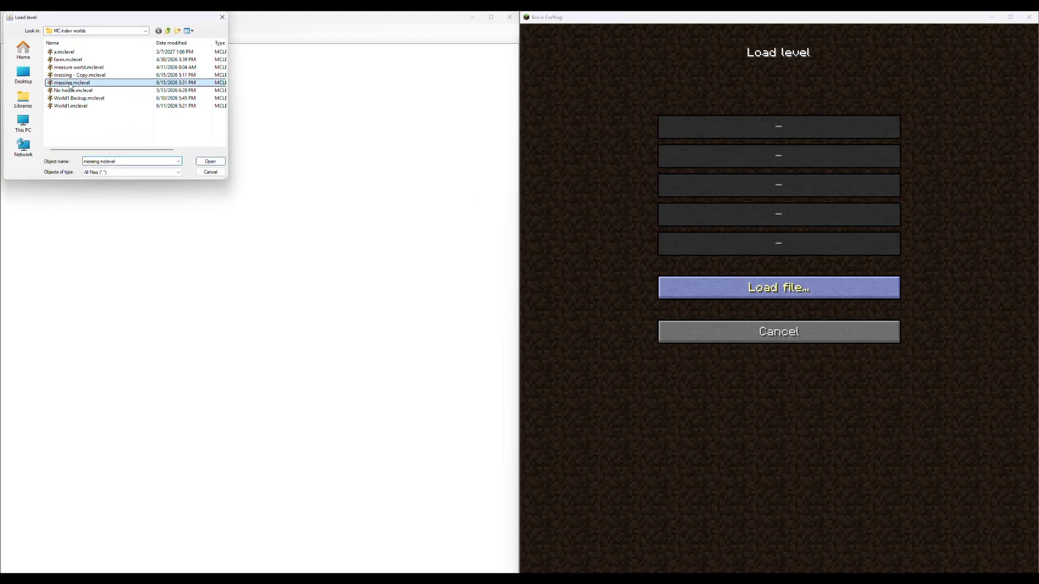
pyautogui.click(210, 163)
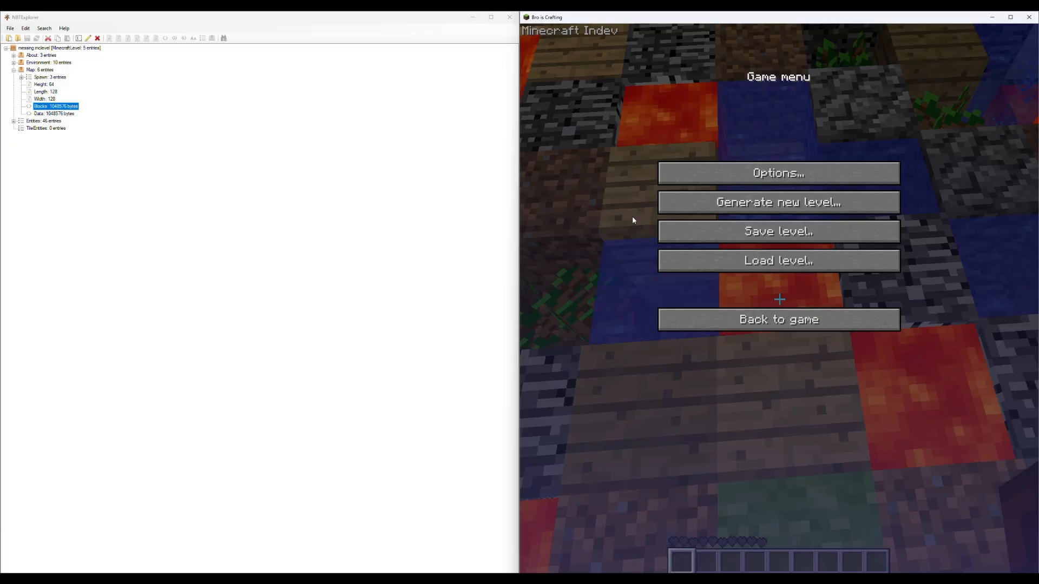
# Point out the Map's Data and Blocks arrays in NBTExplorer, and resume the game in Minecraft.
pyautogui.click(61, 115)
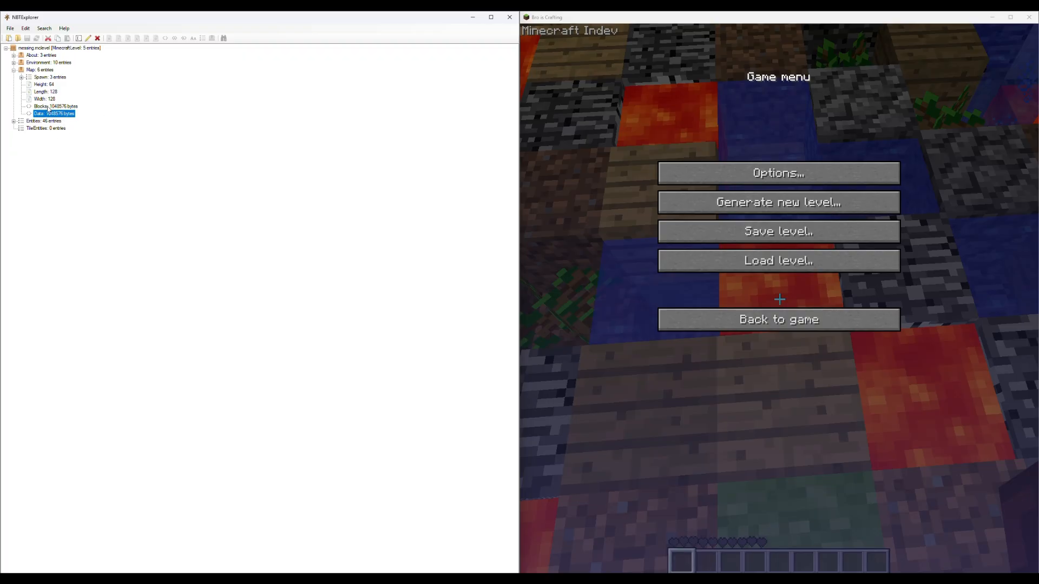
pyautogui.click(74, 106)
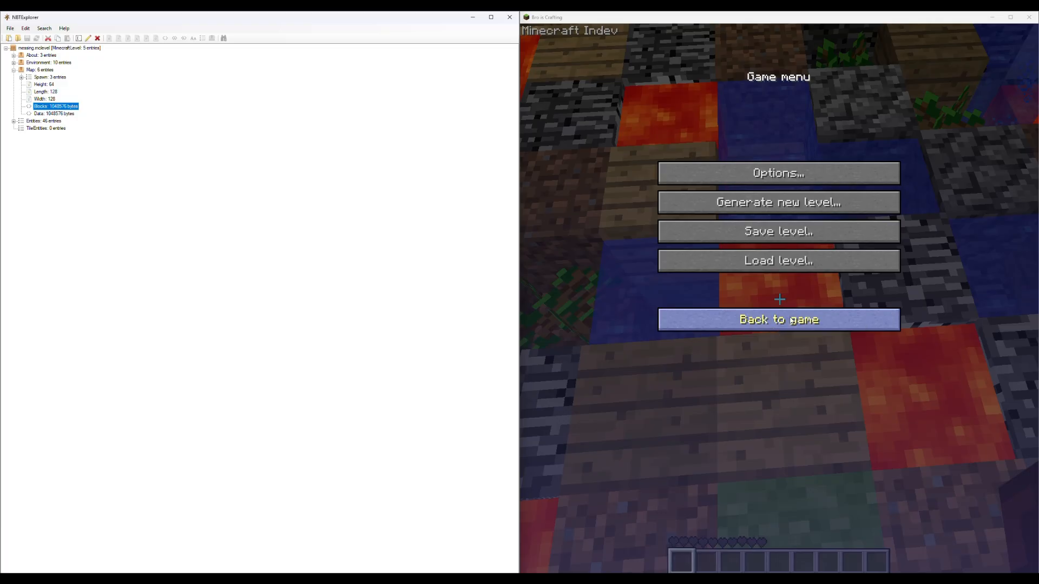
pyautogui.click(848, 320)
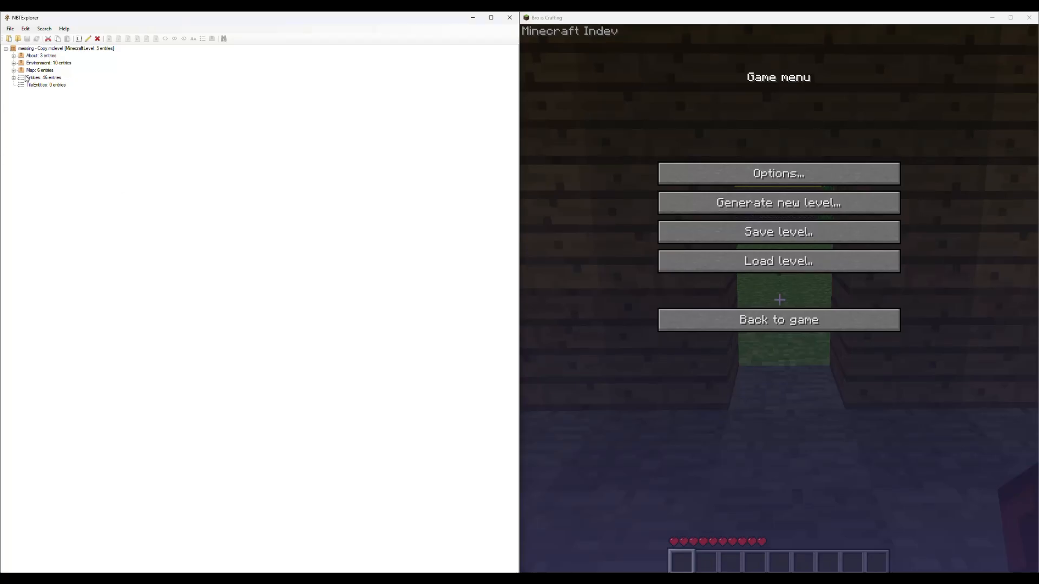
# Expand the Entities list of messing - Copy.mclevel in NBTExplorer and examine the tags of several entities, including the last one.
pyautogui.click(14, 78)
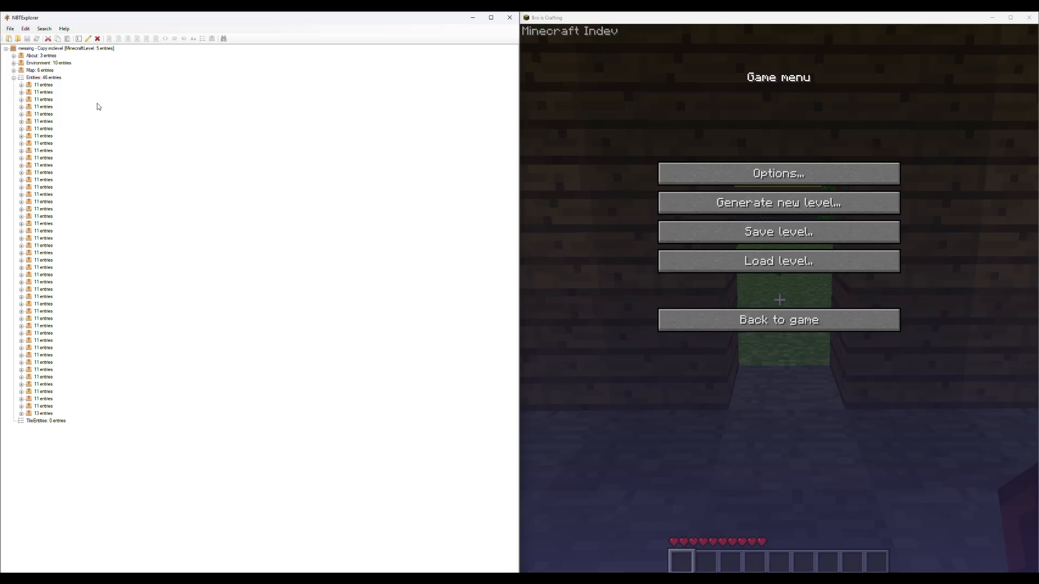
pyautogui.click(21, 85)
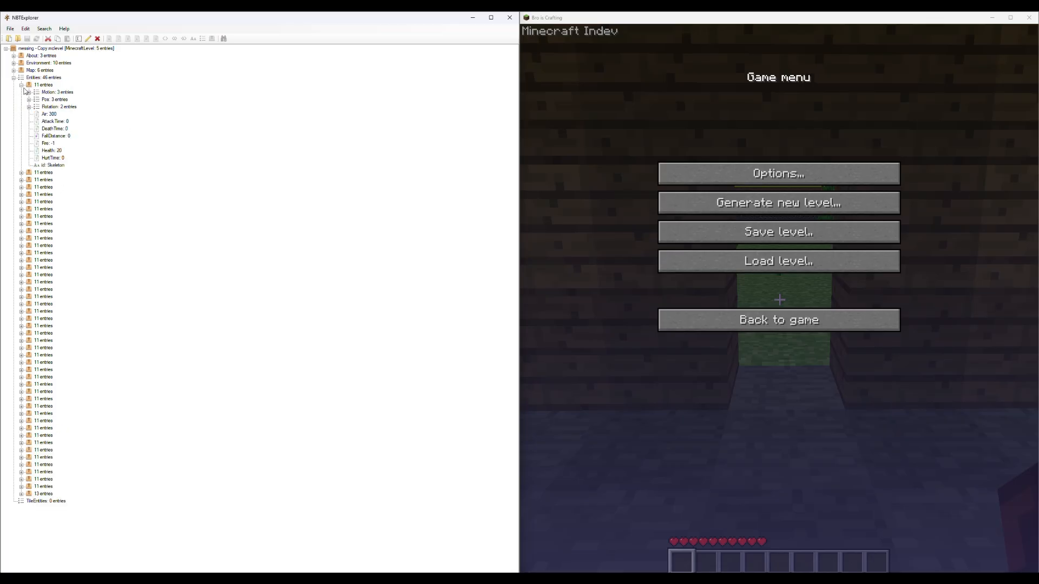
pyautogui.click(21, 85)
pyautogui.click(21, 158)
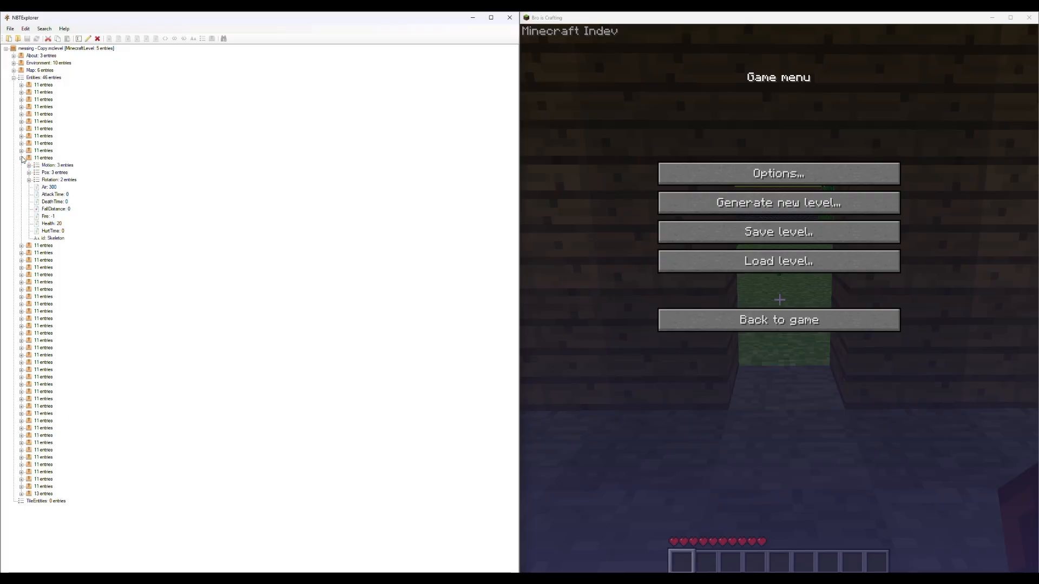
pyautogui.click(22, 158)
pyautogui.click(22, 260)
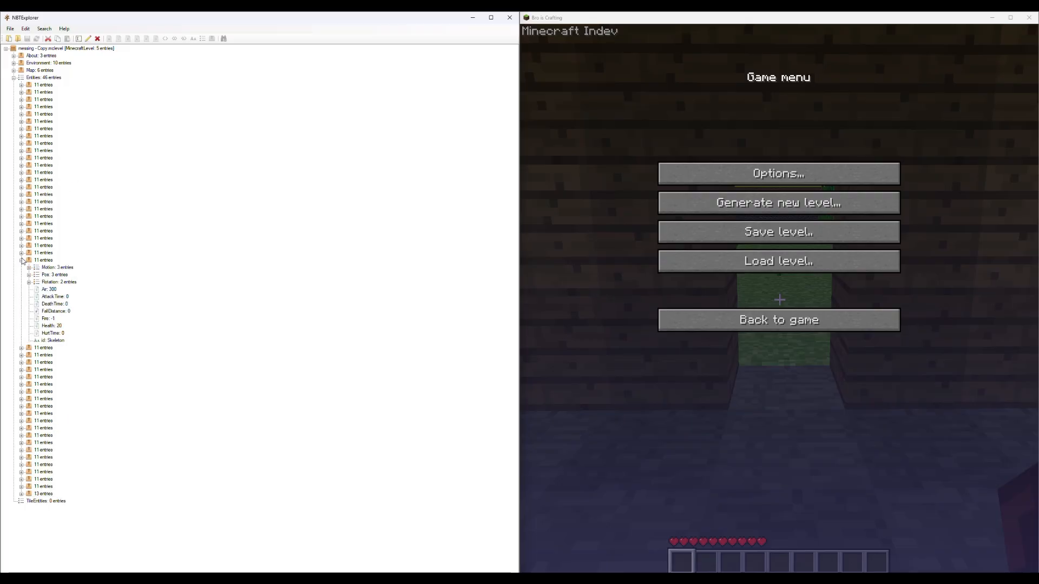
pyautogui.click(22, 260)
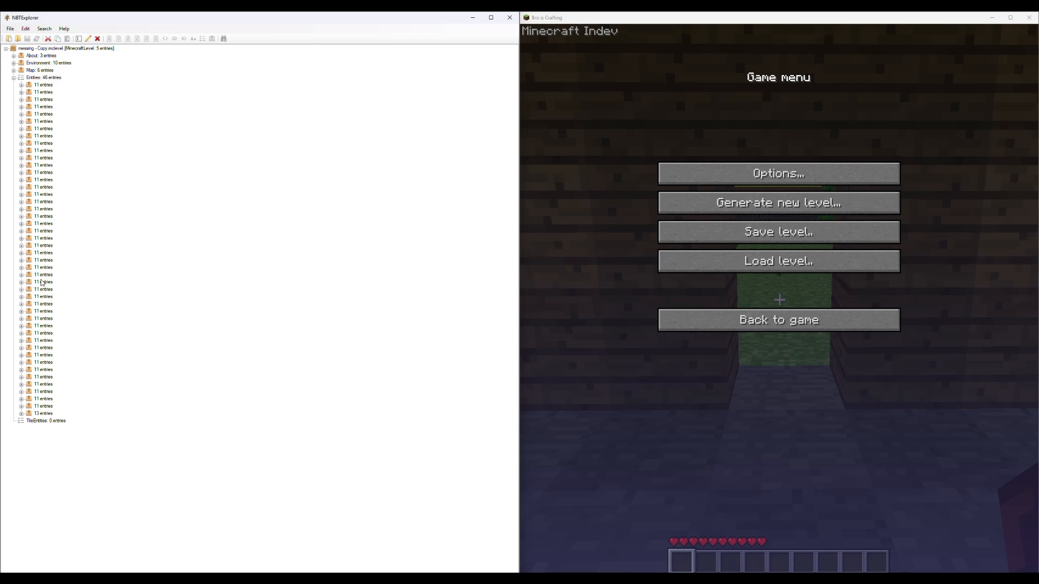
pyautogui.click(21, 416)
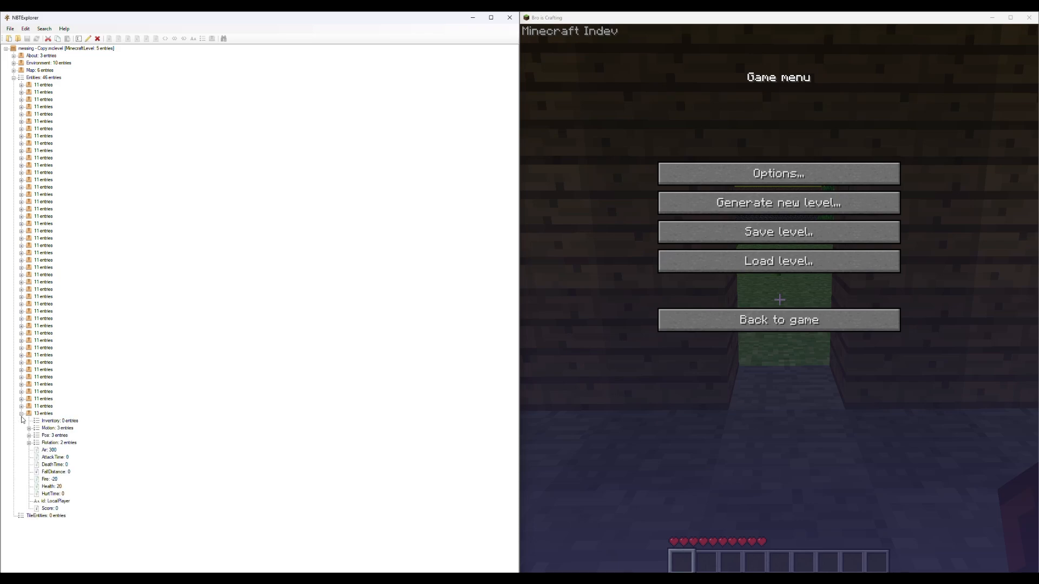
# Examine the id tags of the player, Creeper and Skeleton entities, and point out the player's Inventory list.
pyautogui.click(53, 502)
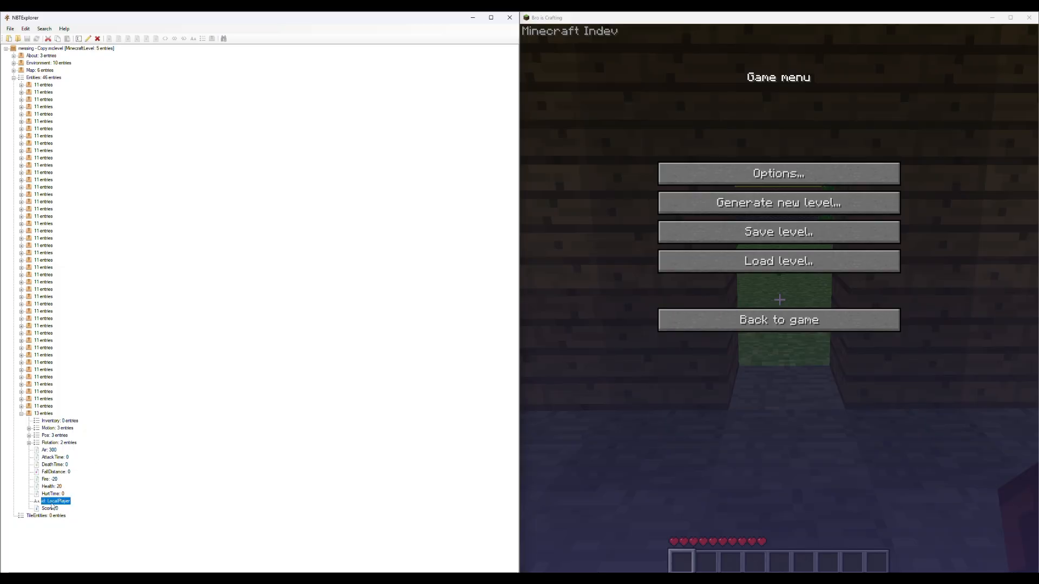
pyautogui.click(21, 384)
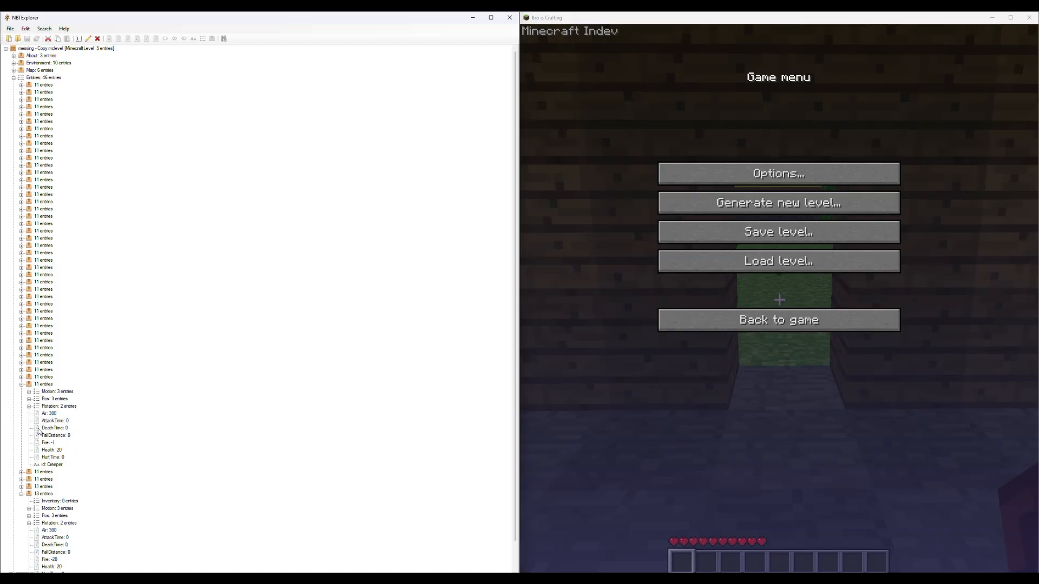
pyautogui.click(47, 467)
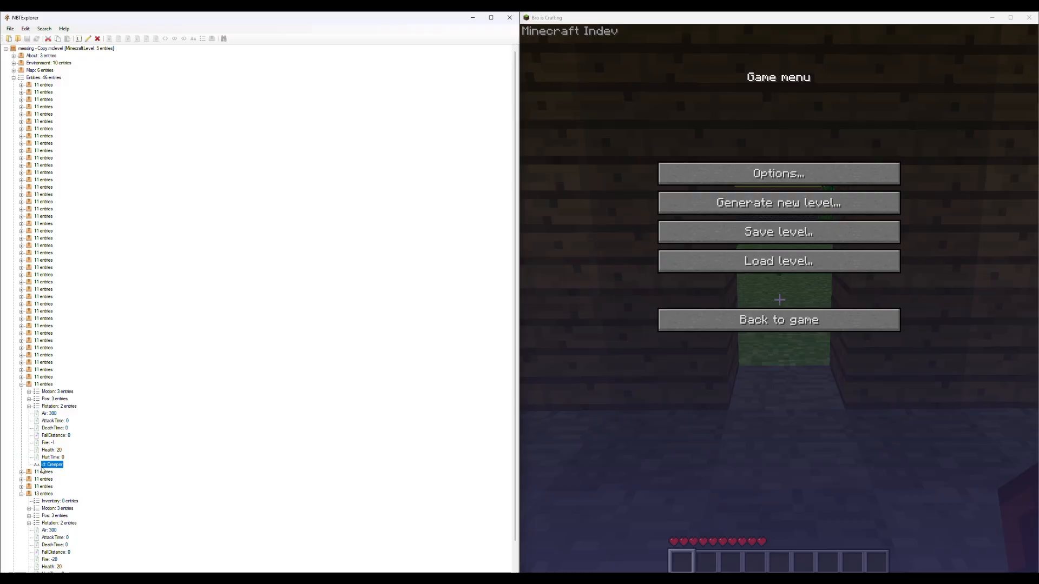
pyautogui.click(22, 384)
pyautogui.click(22, 260)
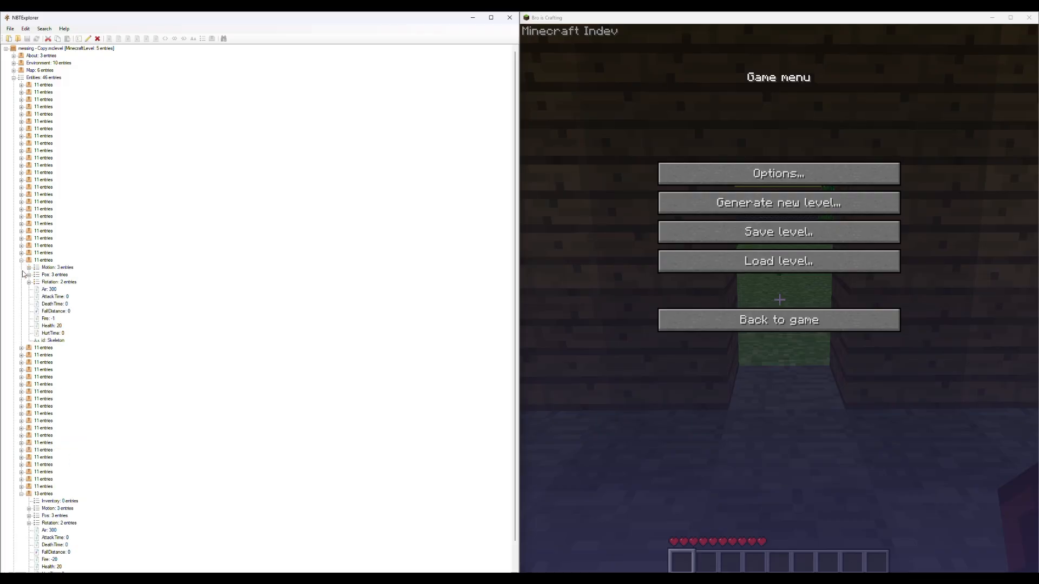
pyautogui.click(22, 260)
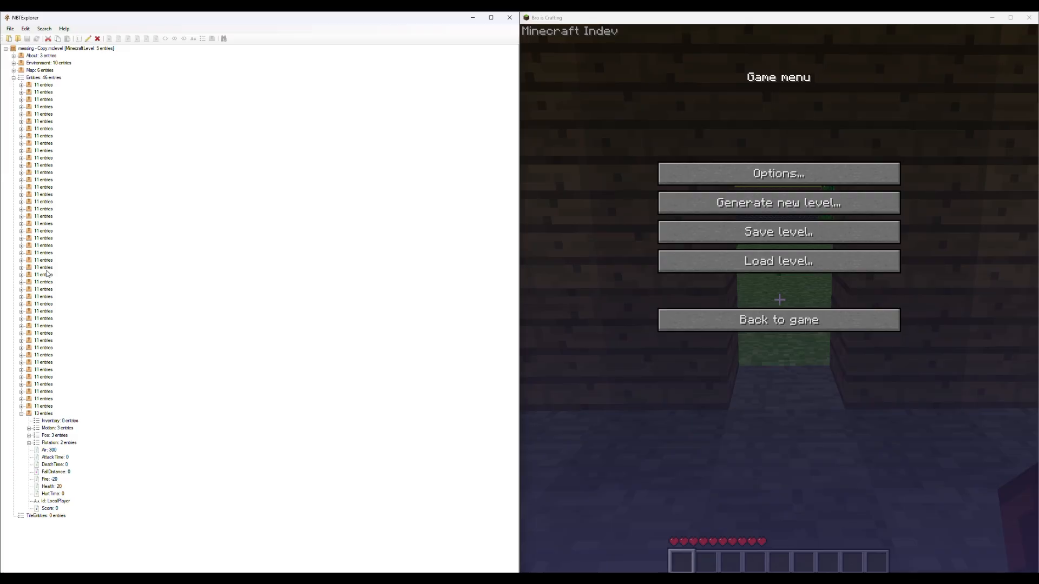
pyautogui.click(44, 421)
# Resume Minecraft, collect a wooden plank block and a dirt block, and save the level to file.
pyautogui.click(783, 323)
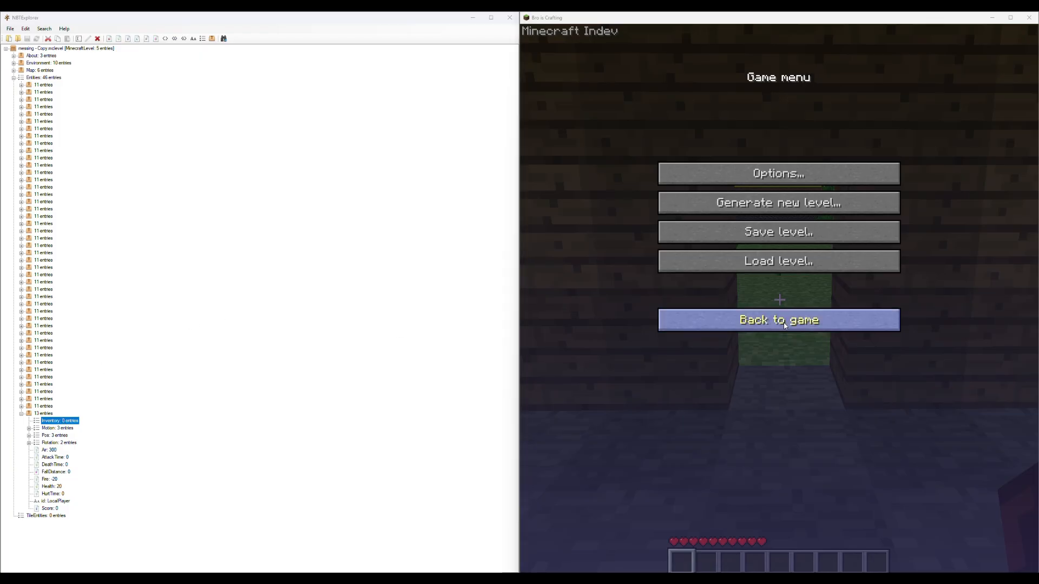
pyautogui.press('w')
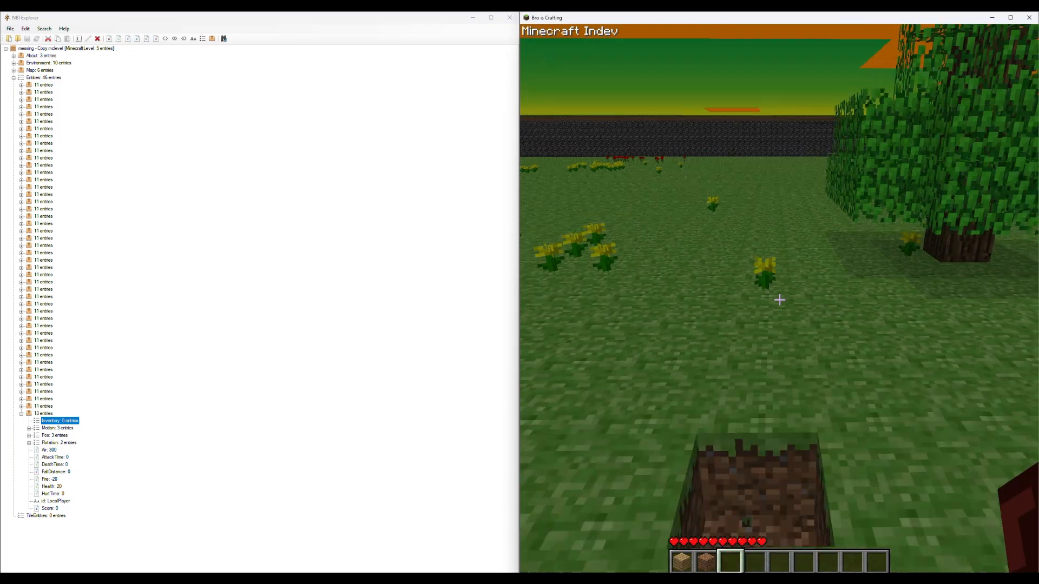
pyautogui.press('s')
pyautogui.press('Escape')
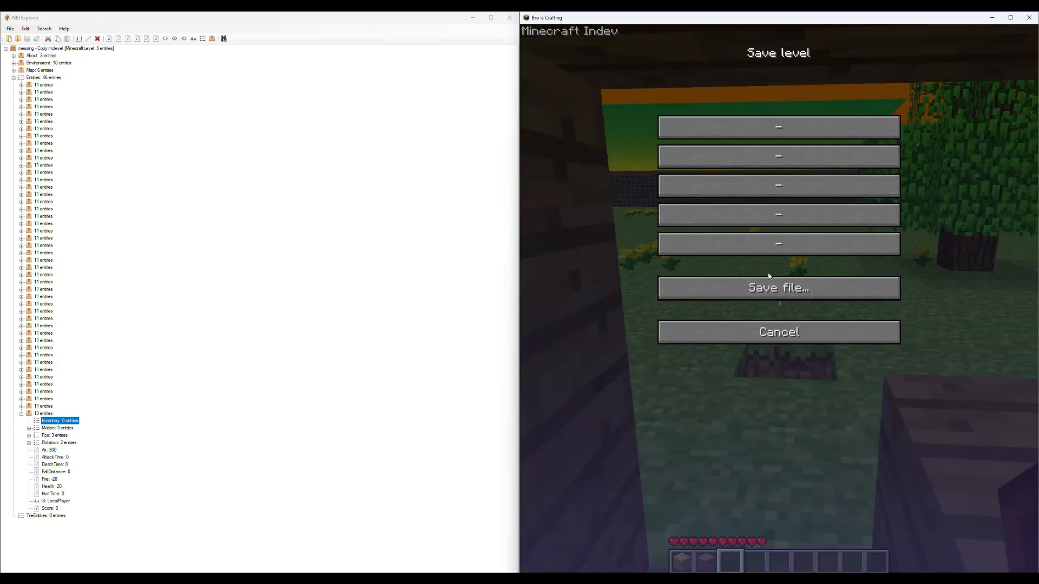
pyautogui.click(779, 288)
pyautogui.press('Return')
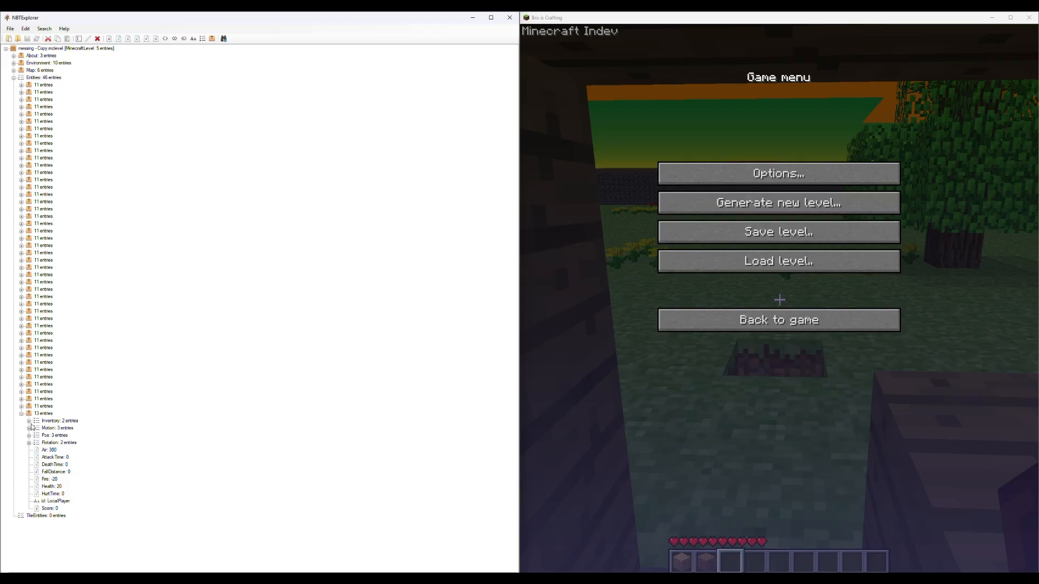
# Expand the player's Inventory in NBTExplorer and examine the id and Slot tags of both items.
pyautogui.click(28, 420)
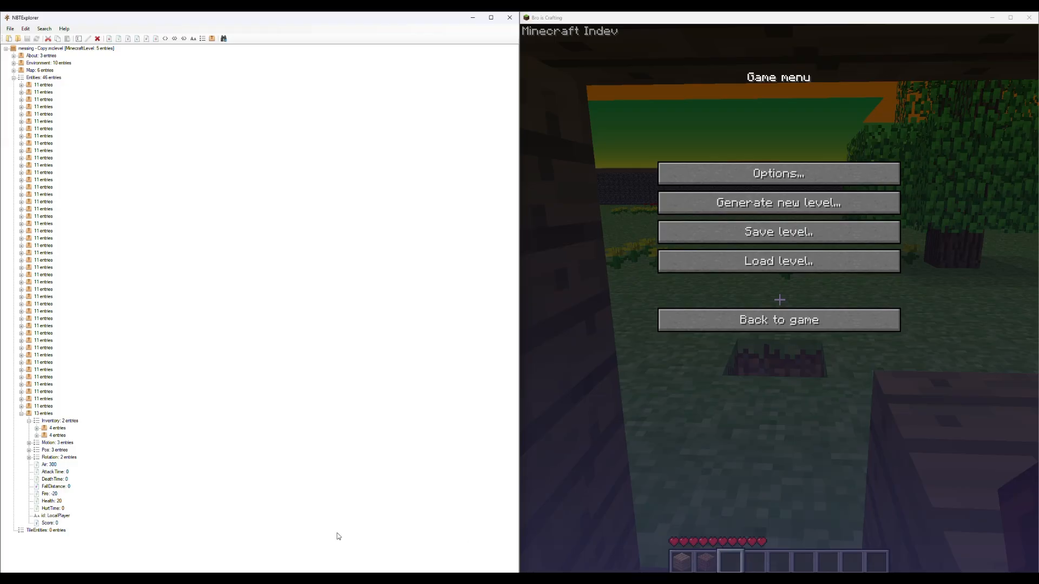
pyautogui.click(37, 428)
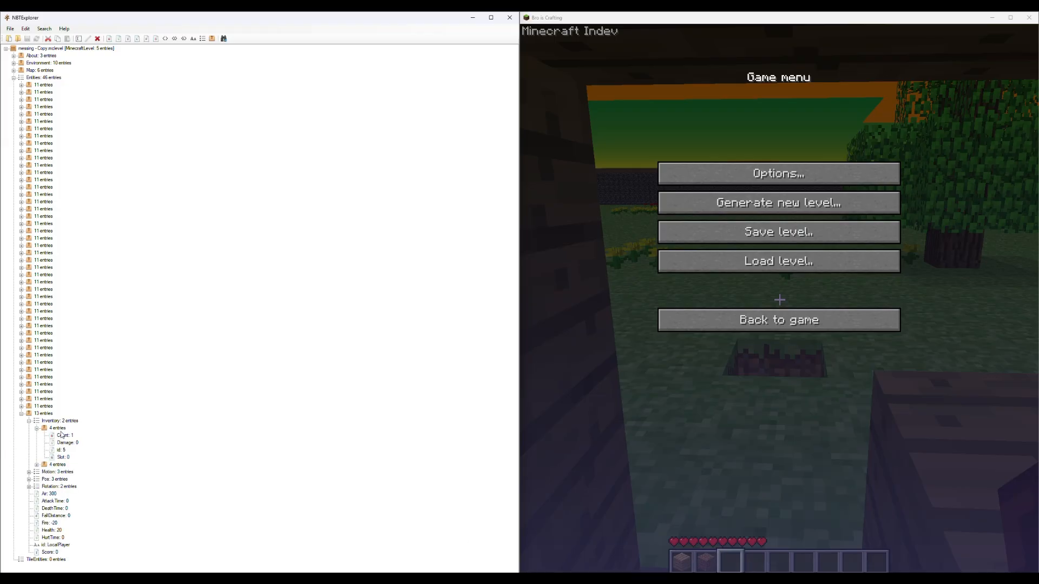
pyautogui.click(37, 465)
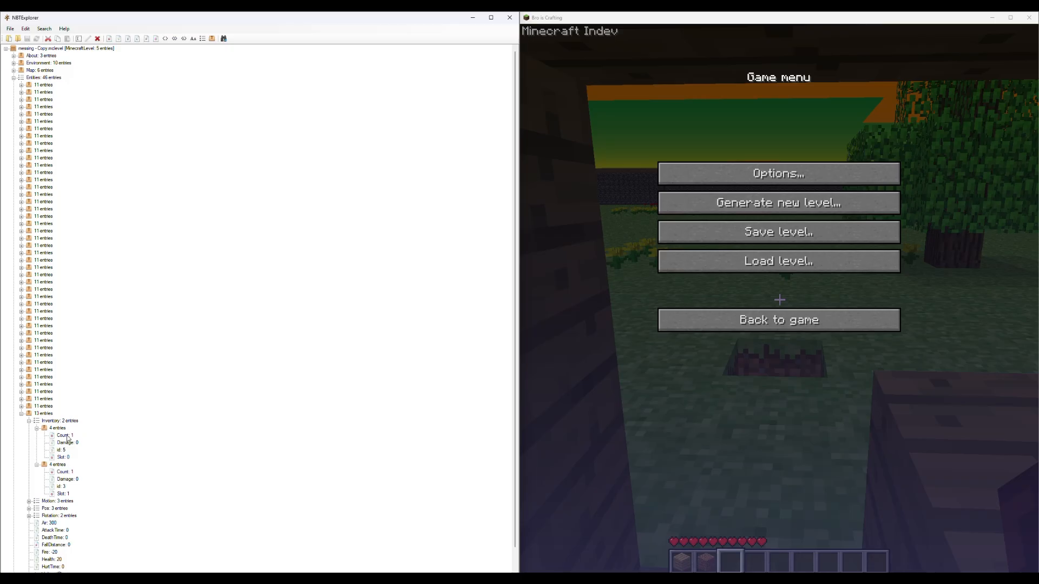
pyautogui.click(61, 486)
pyautogui.click(60, 450)
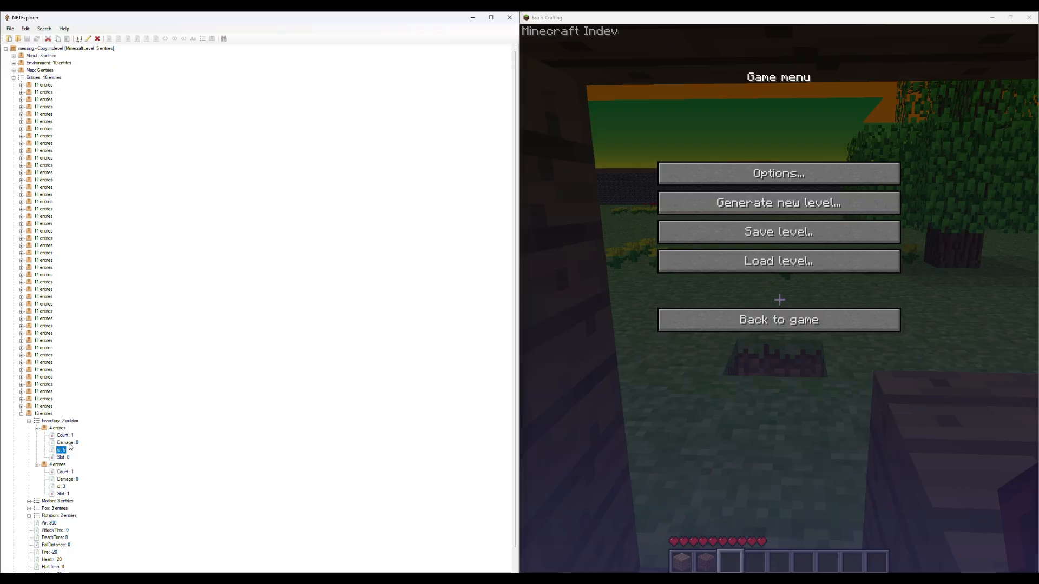
pyautogui.click(61, 486)
pyautogui.click(62, 493)
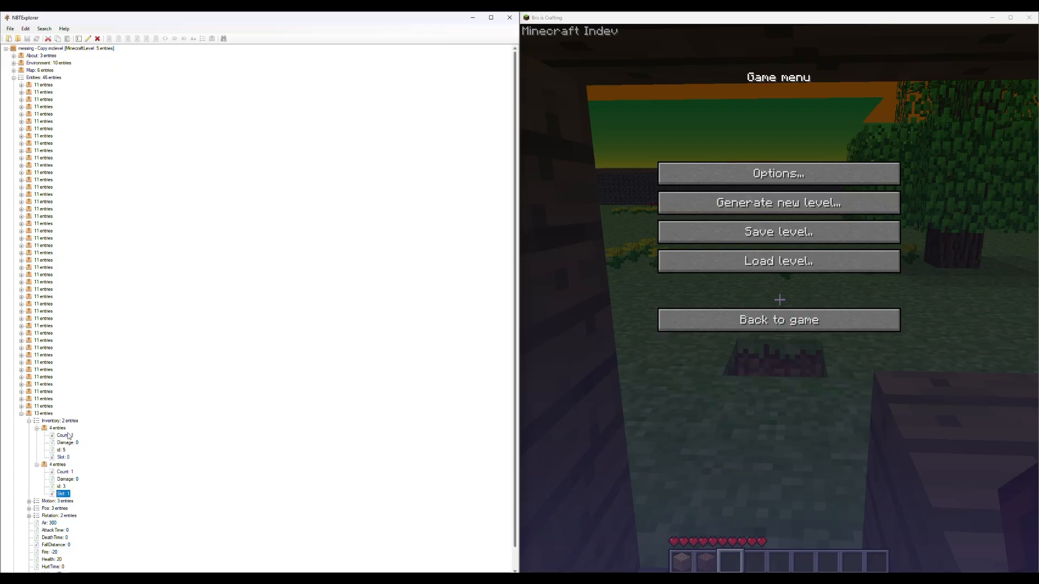
# Set the Count of the first Inventory item to 99.
pyautogui.click(65, 435)
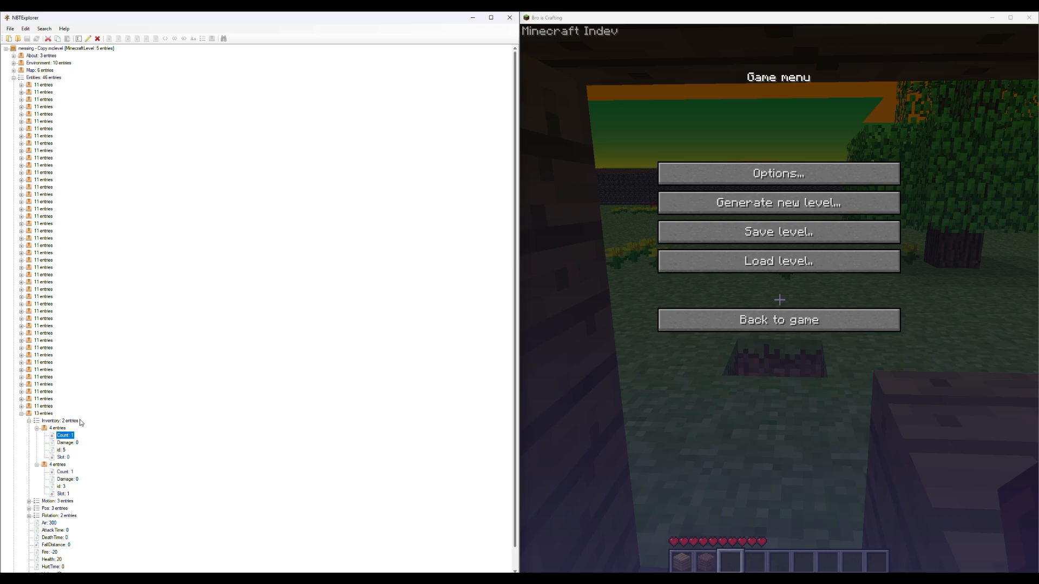
pyautogui.click(87, 39)
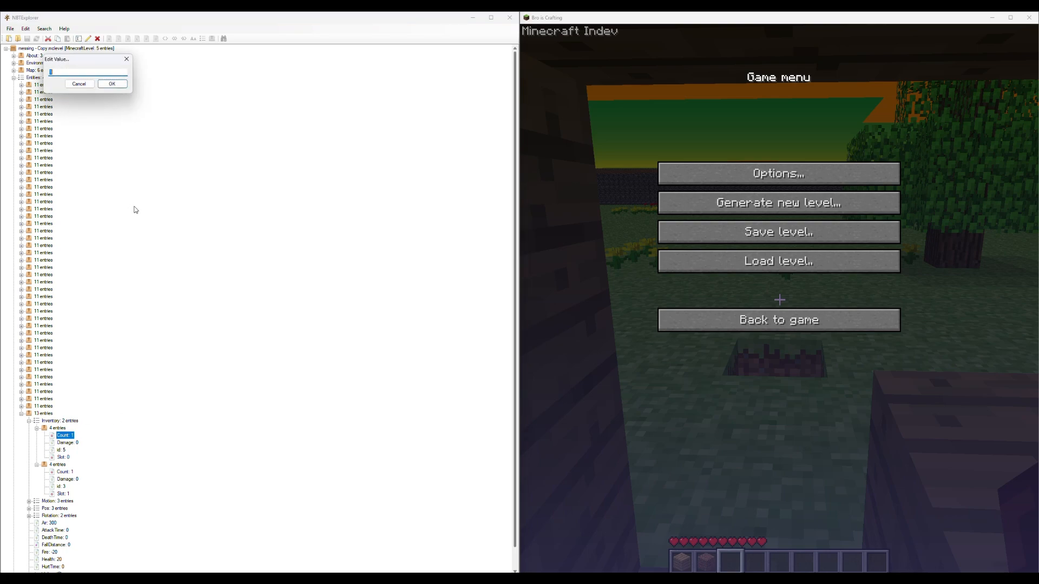
pyautogui.write('99')
pyautogui.click(112, 84)
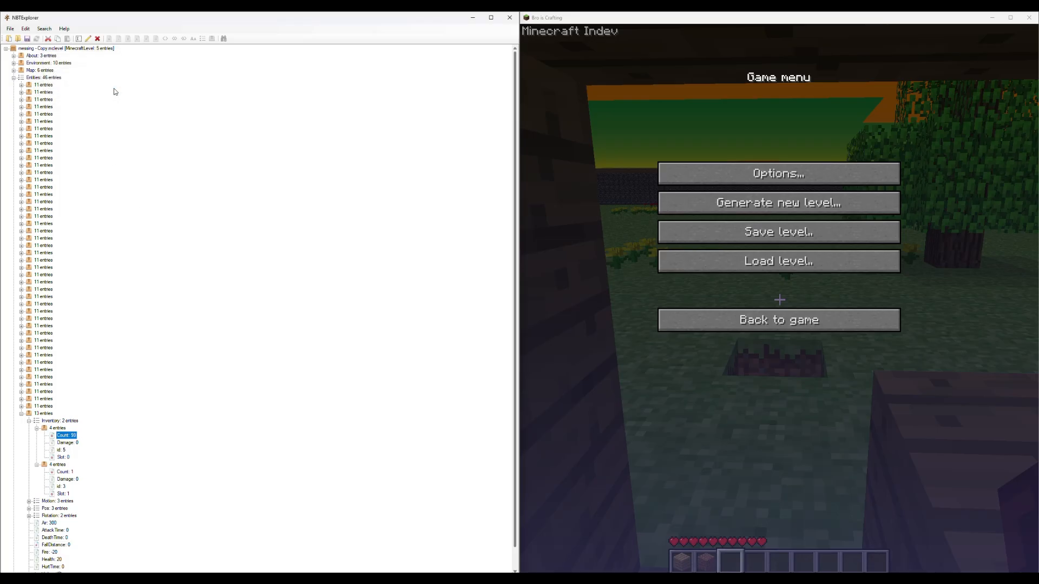
# Set the id of the second Inventory item to 21.
pyautogui.click(76, 443)
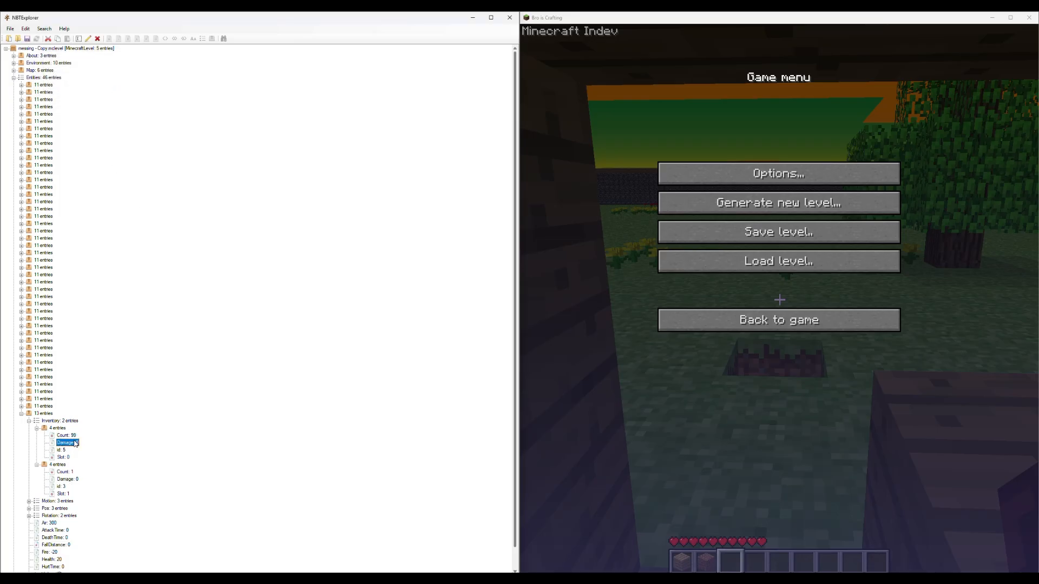
pyautogui.click(62, 487)
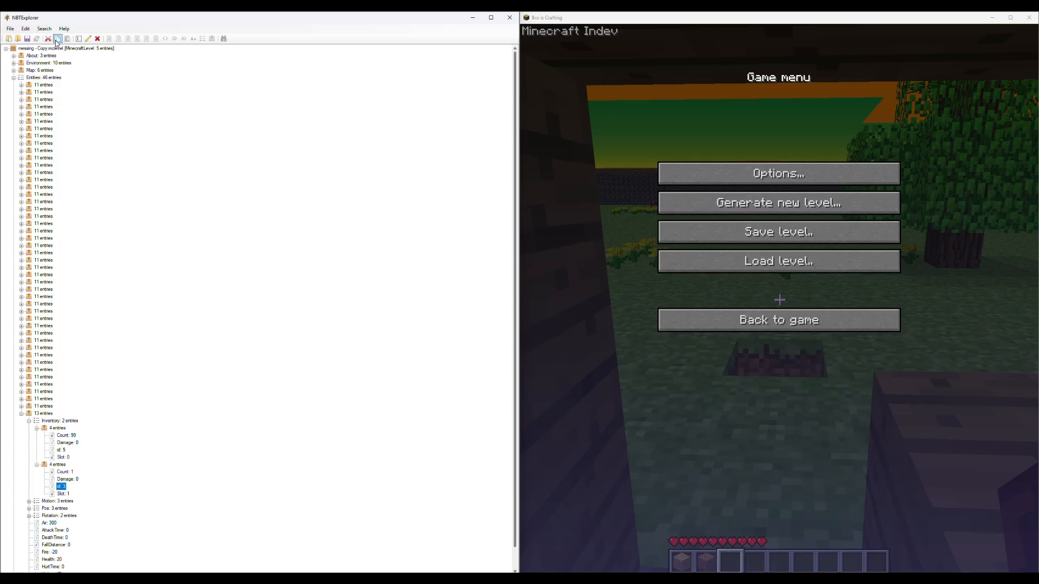
pyautogui.click(79, 39)
pyautogui.click(137, 70)
pyautogui.click(88, 38)
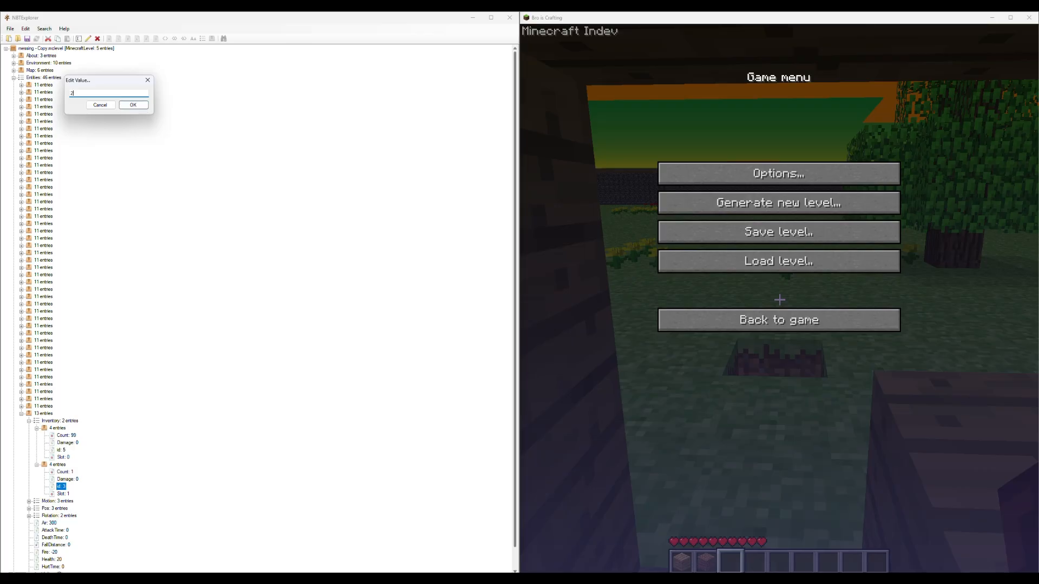
pyautogui.click(133, 104)
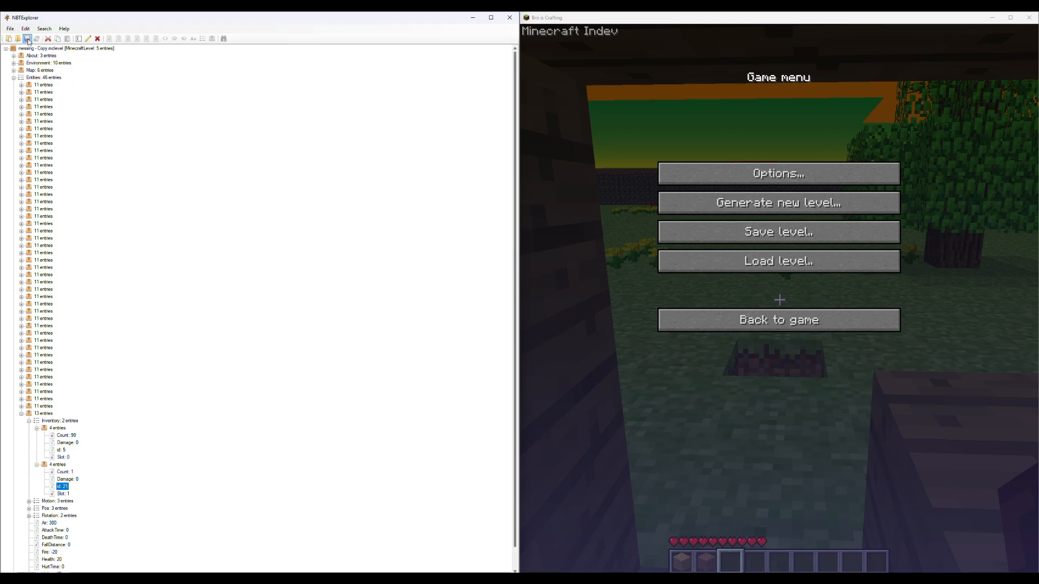
# Load the edited level in Minecraft, check the changed hotbar items, and pause the game.
pyautogui.click(777, 269)
pyautogui.click(760, 298)
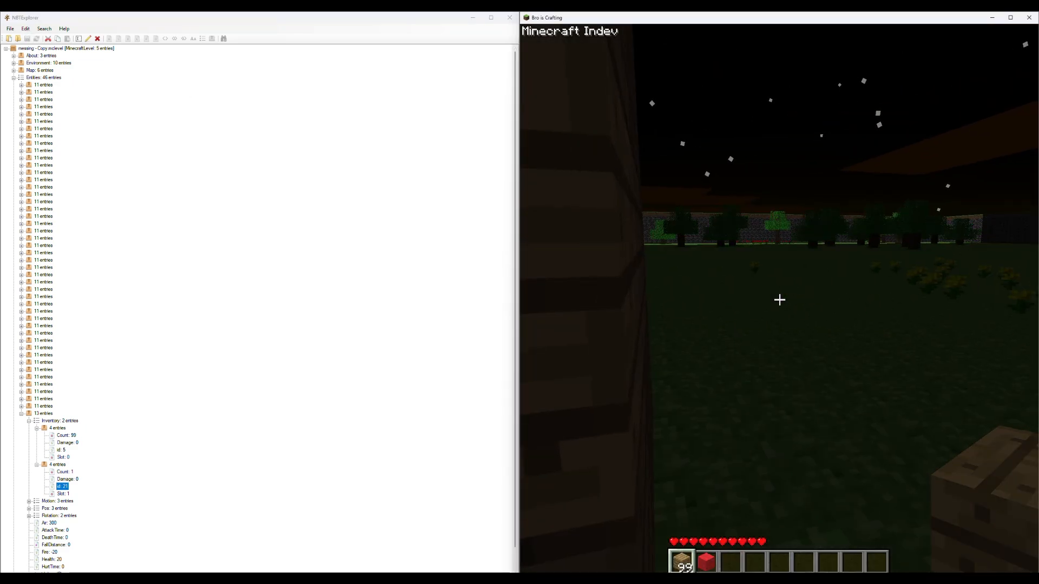
pyautogui.press('2')
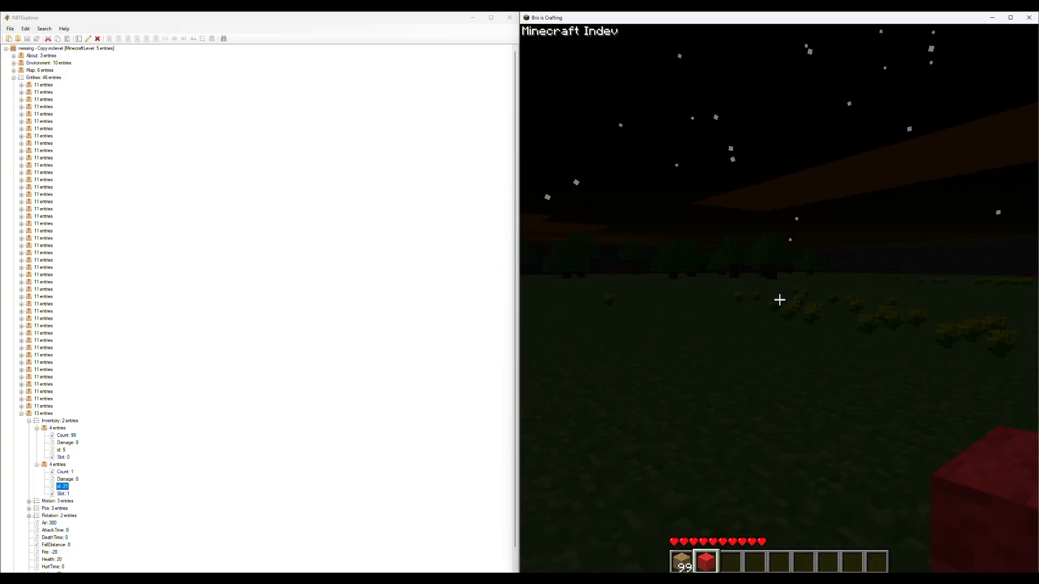
pyautogui.press('3')
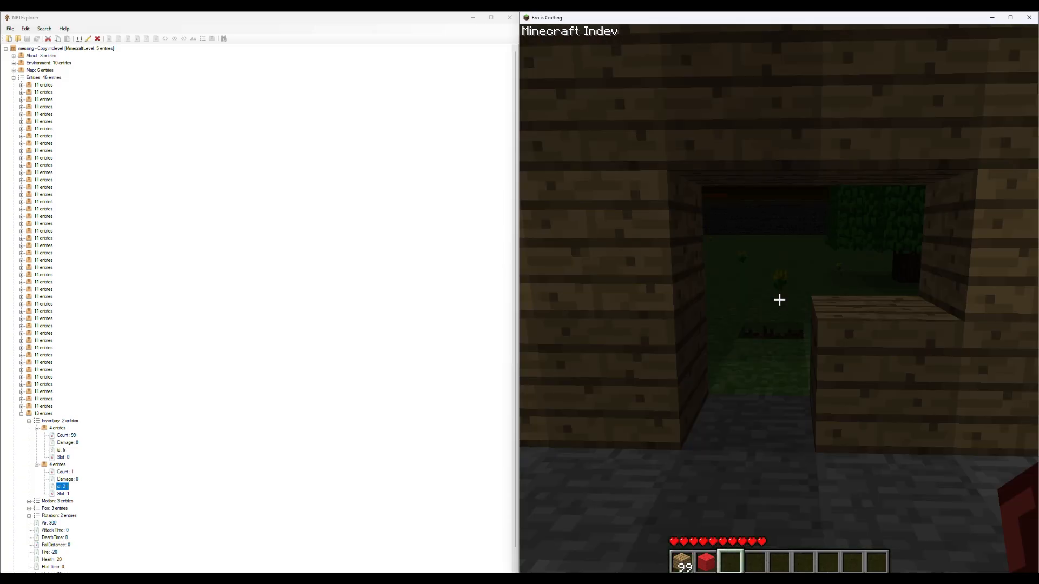
pyautogui.press('Escape')
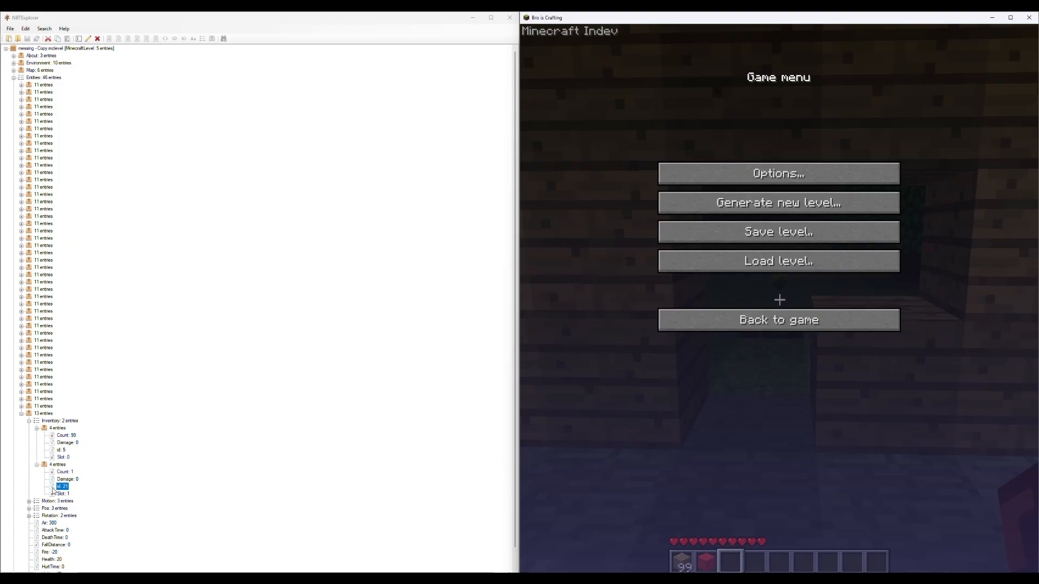
# Collapse the player's Inventory in NBTExplorer and set the first value of the Motion list to 100.
pyautogui.click(67, 445)
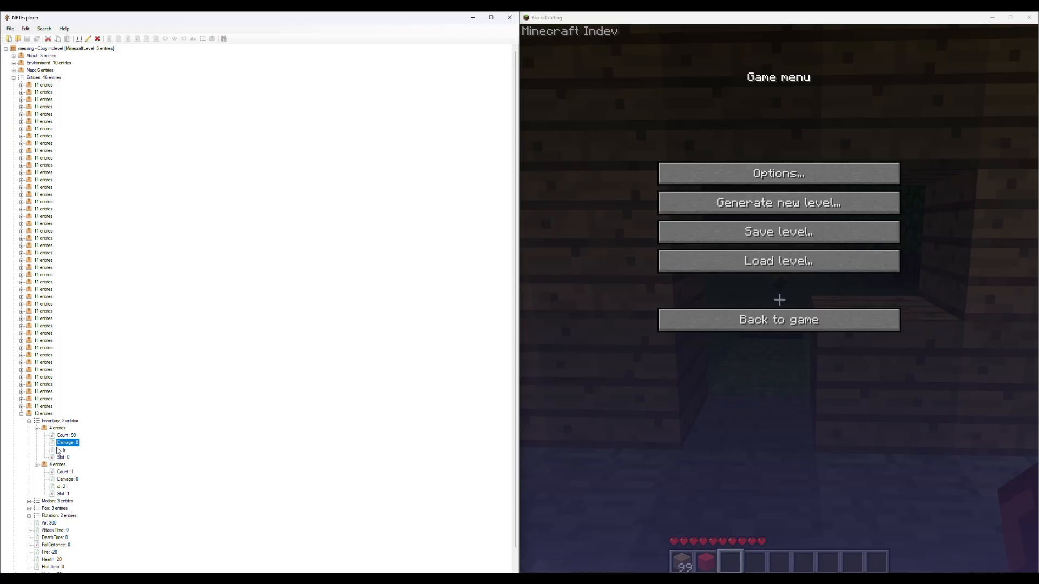
pyautogui.click(37, 428)
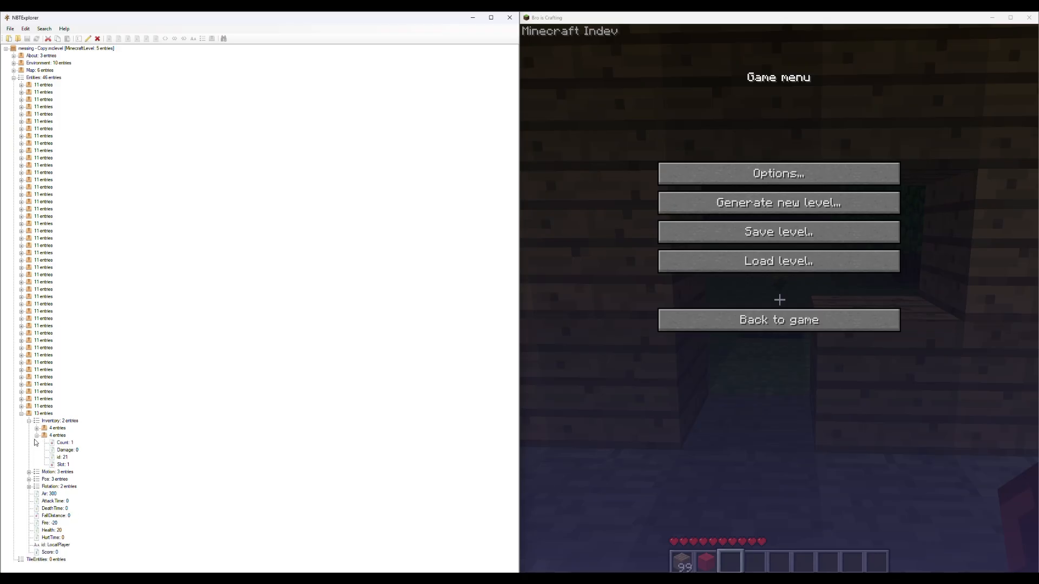
pyautogui.click(29, 421)
pyautogui.click(30, 428)
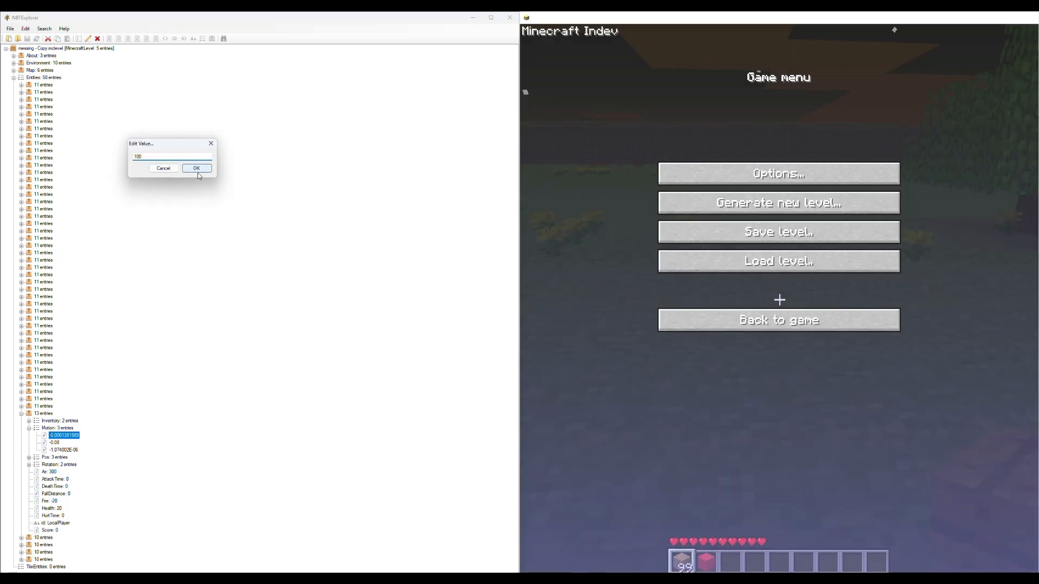
pyautogui.click(197, 173)
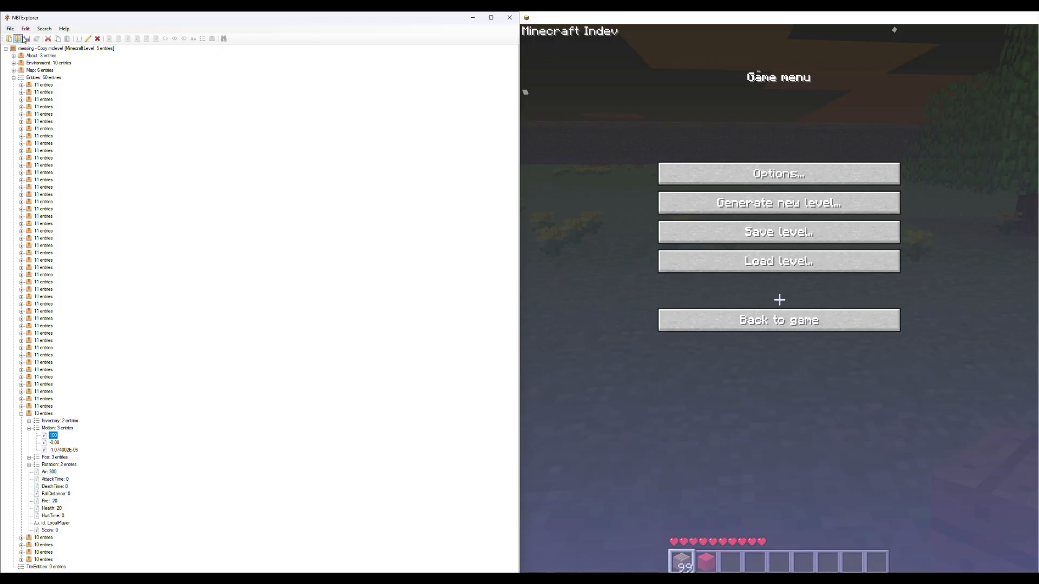
# Load the level with the edited player motion in Minecraft, check its effect, and pause the game.
pyautogui.click(768, 264)
pyautogui.click(768, 276)
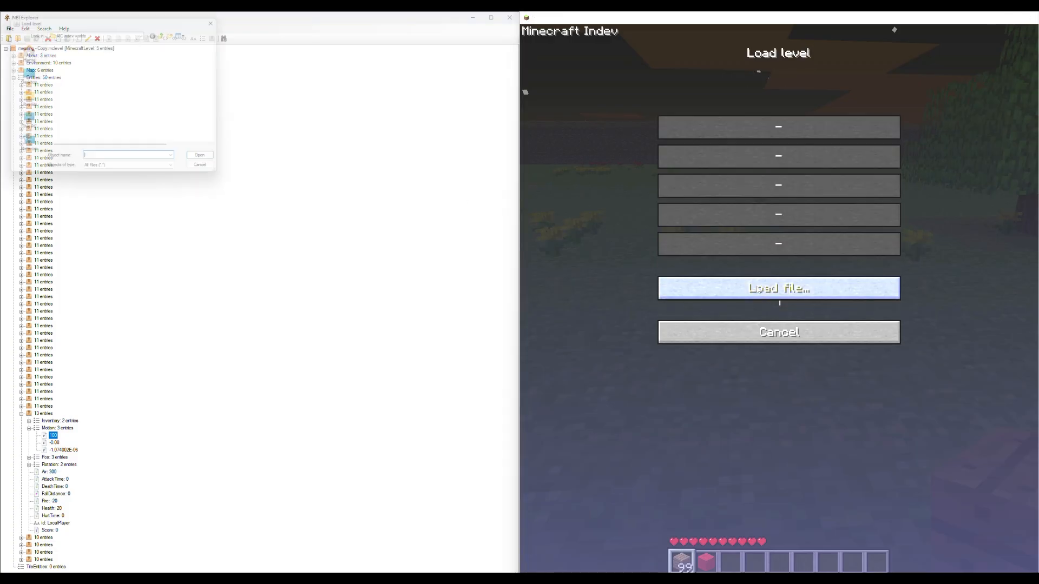
pyautogui.click(108, 76)
pyautogui.click(218, 164)
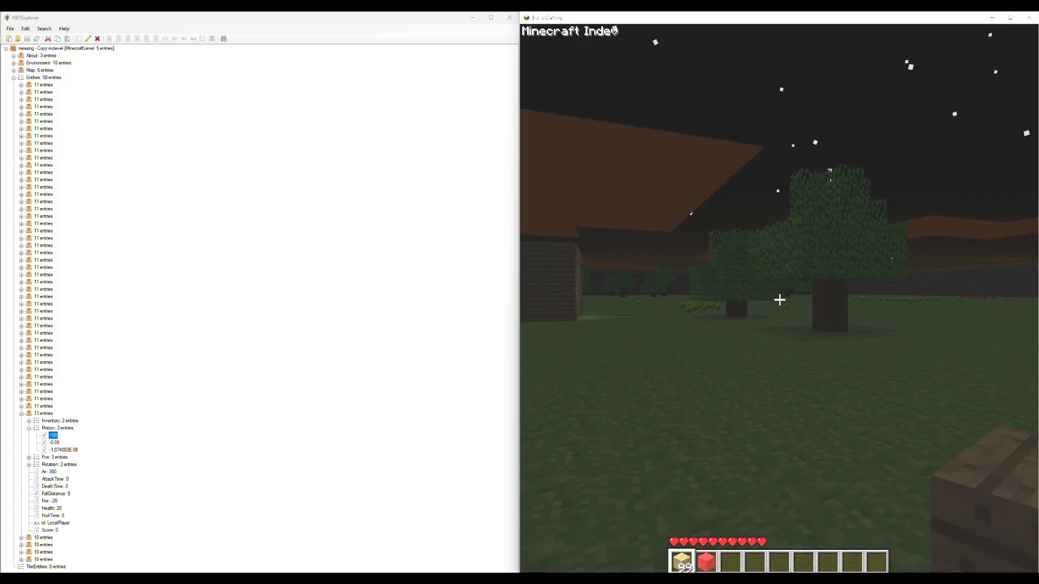
pyautogui.press('Escape')
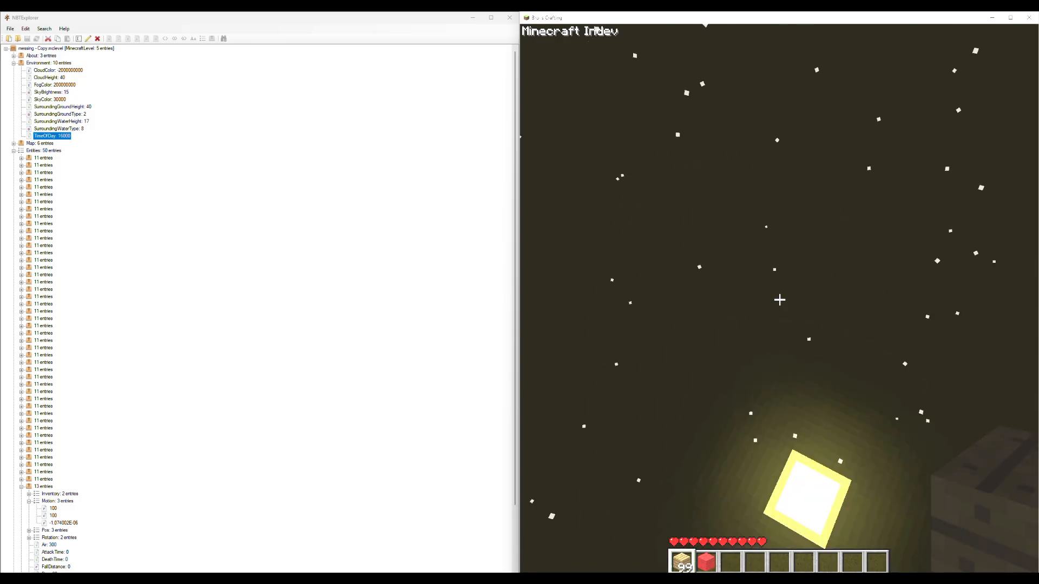
# Pause the game, then in NBTExplorer set TimeOfDay to 0 and the first value of the player's Motion list to 3.
pyautogui.click(780, 300)
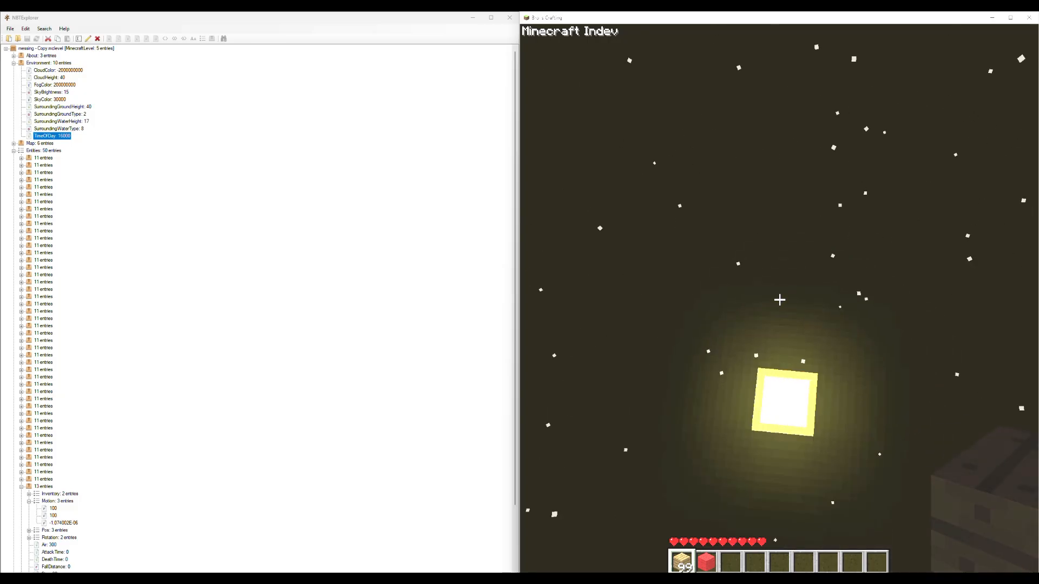
pyautogui.press('Escape')
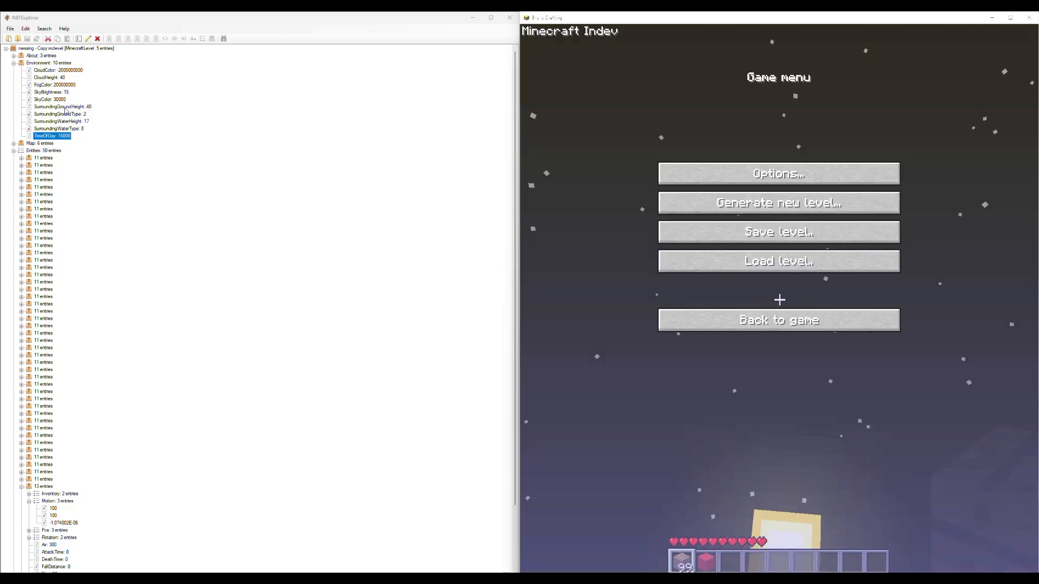
pyautogui.click(88, 38)
pyautogui.click(87, 39)
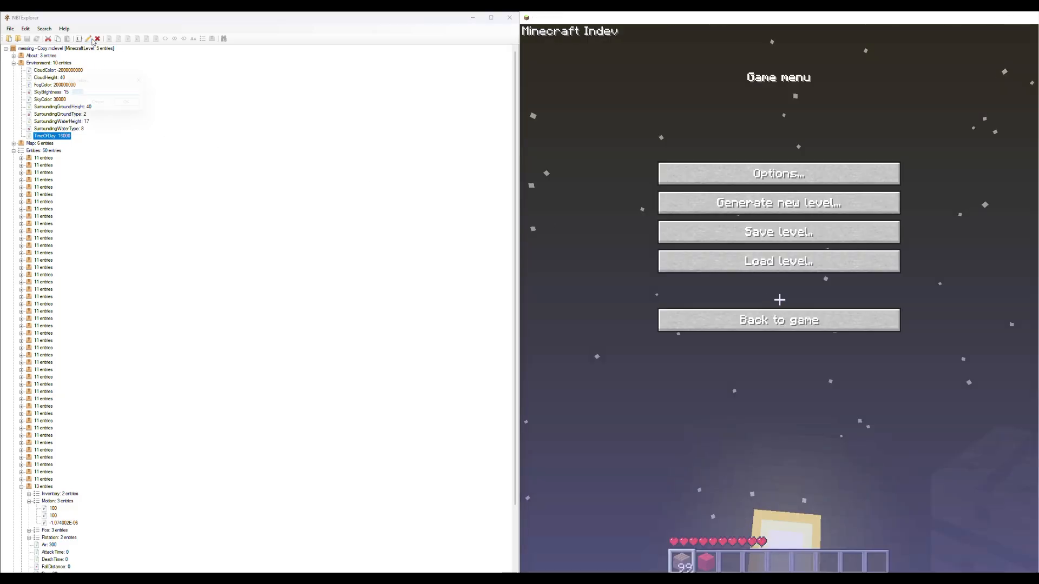
pyautogui.write('3')
pyautogui.click(143, 115)
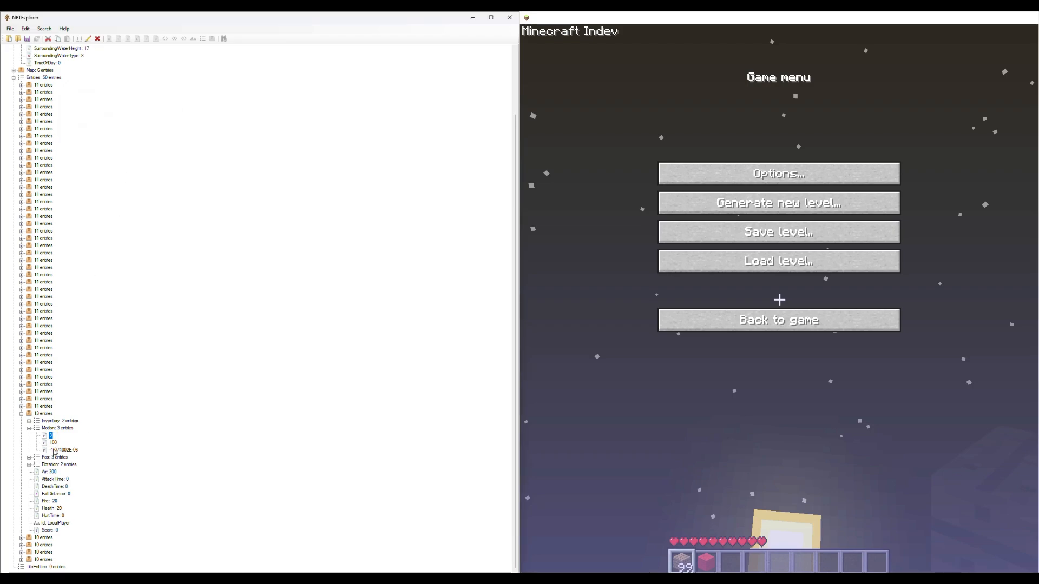
# Set the second value of the player's Motion list to 6 and load the level in Minecraft to check the effect.
pyautogui.click(53, 442)
pyautogui.click(88, 38)
pyautogui.press('BackSpace')
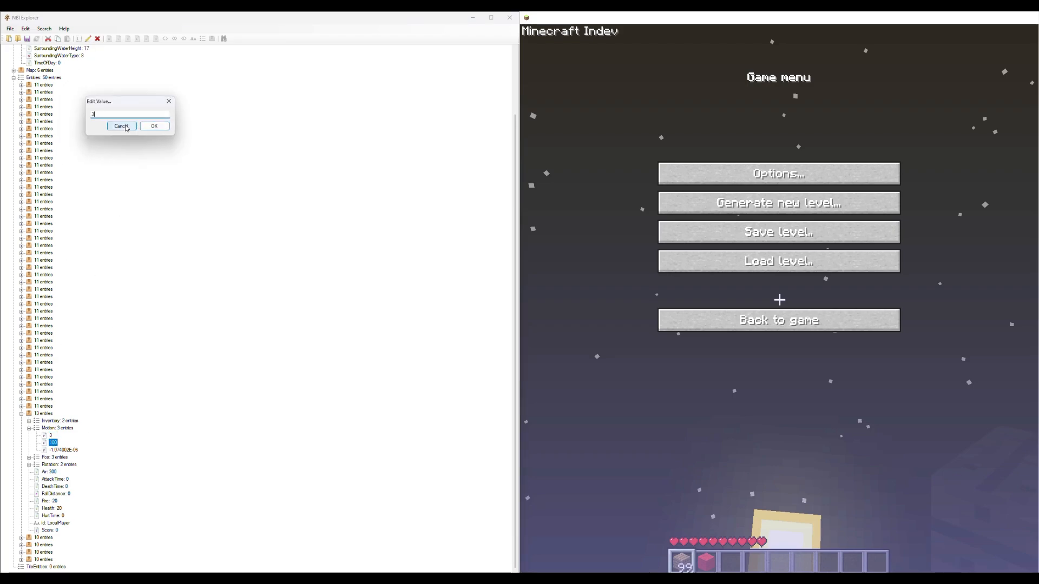
pyautogui.write('6')
pyautogui.click(155, 126)
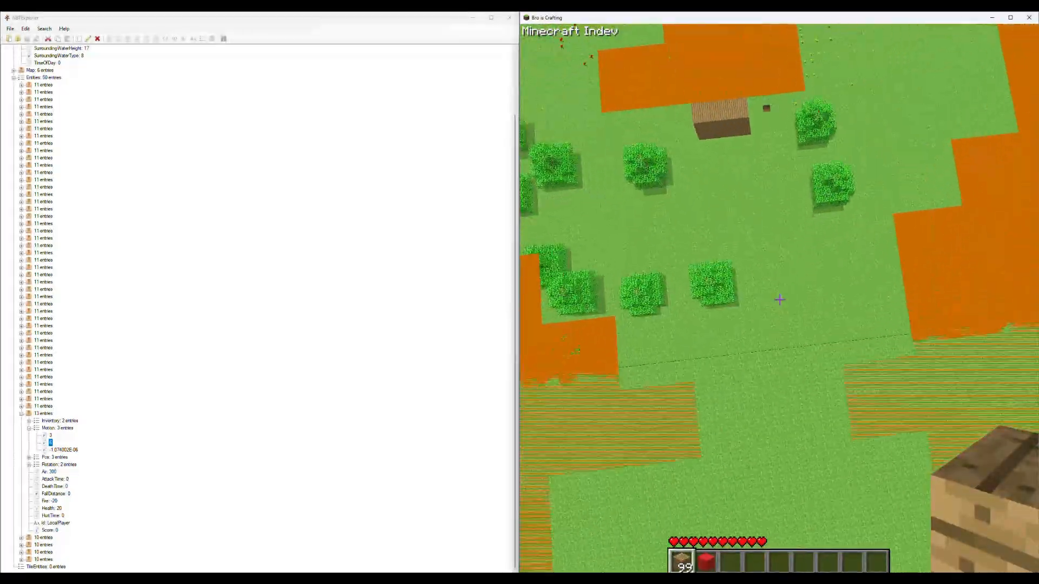
pyautogui.press('Escape')
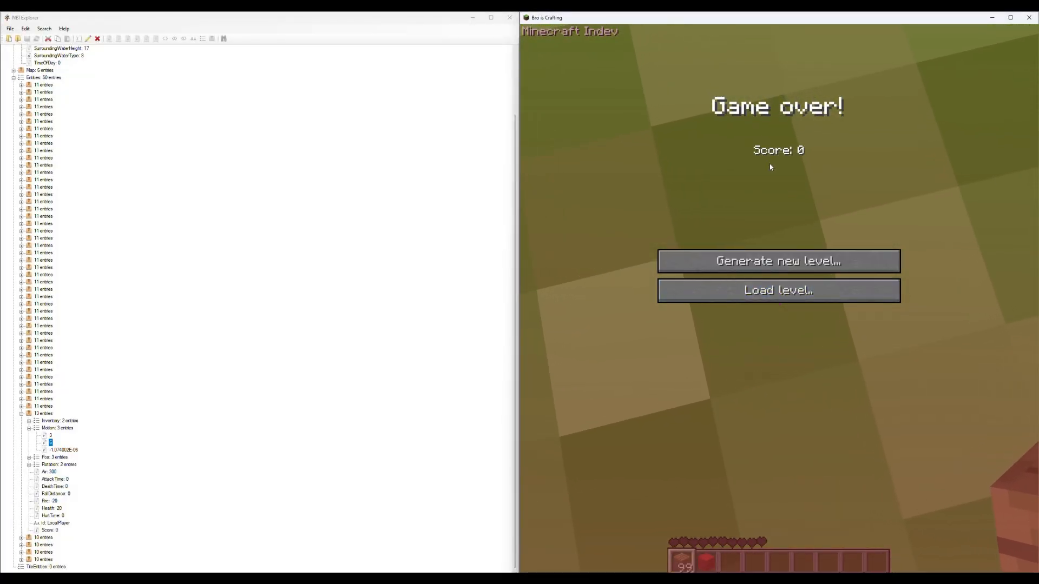
# In NBTExplorer, set the first value of the player's Motion list to 0 and collapse the list.
pyautogui.click(50, 435)
pyautogui.click(89, 42)
pyautogui.write('0')
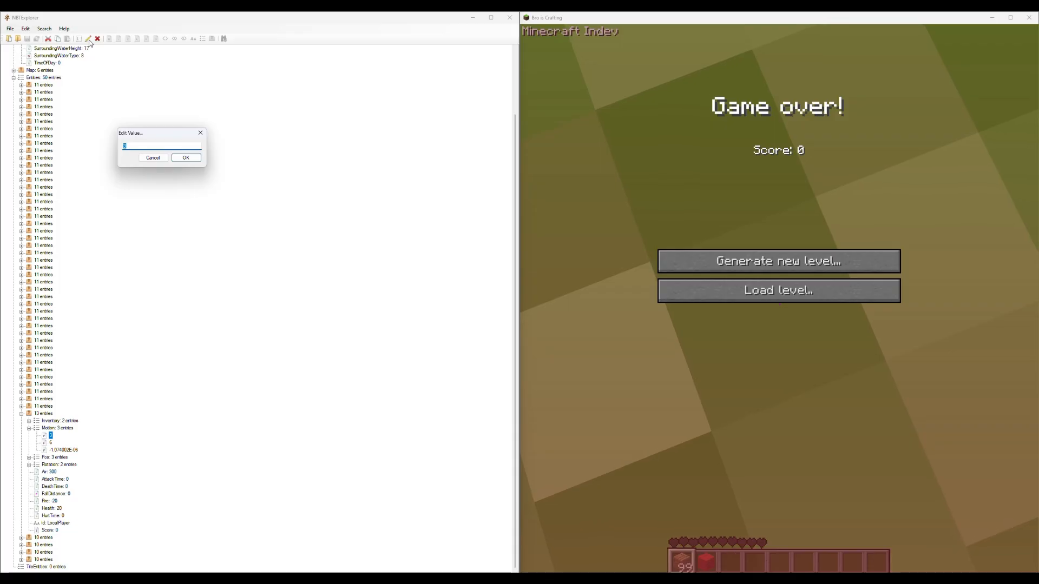
pyautogui.click(151, 157)
pyautogui.click(29, 428)
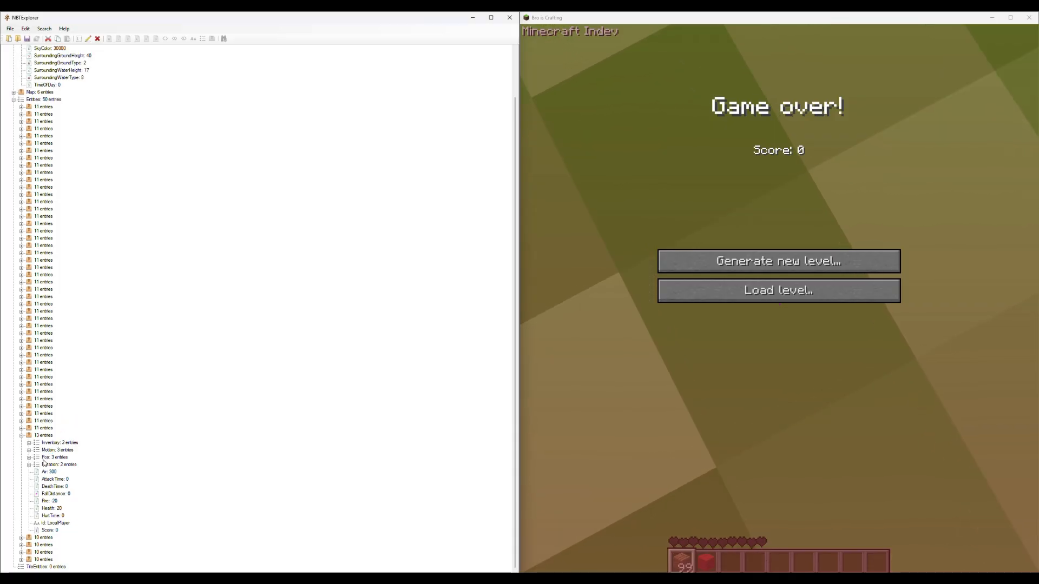
# Expand the player's Pos list and set its first value to 1000.
pyautogui.click(29, 458)
pyautogui.scroll(-1, 30, 458)
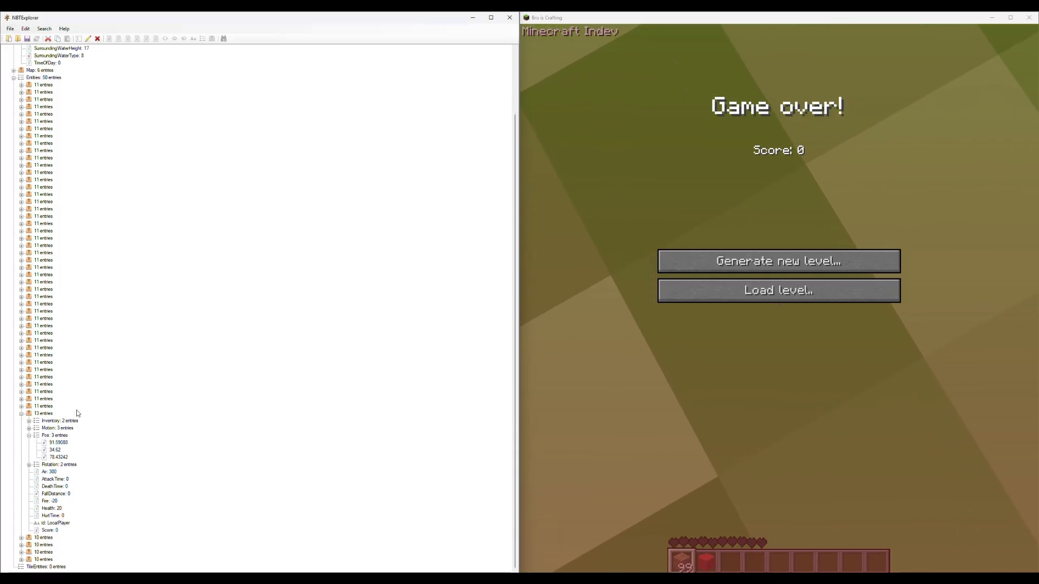
pyautogui.click(55, 443)
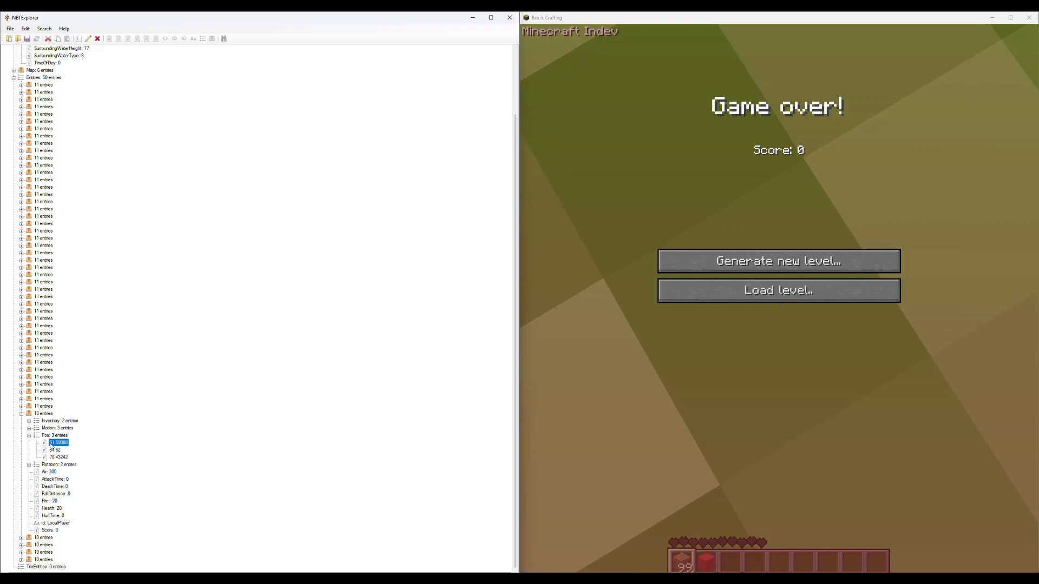
pyautogui.click(87, 38)
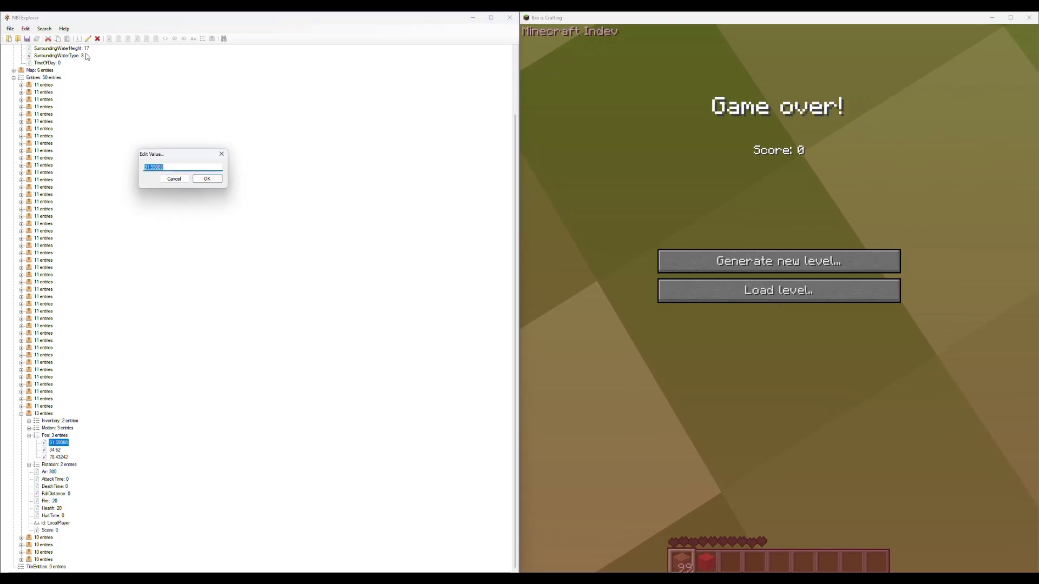
pyautogui.press('BackSpace')
pyautogui.write('1000')
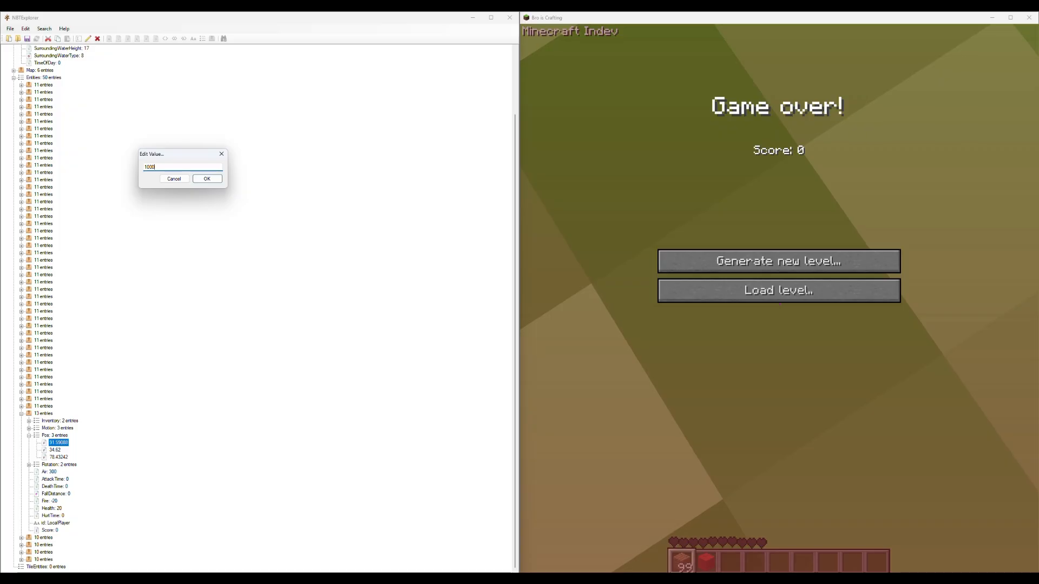
pyautogui.click(215, 181)
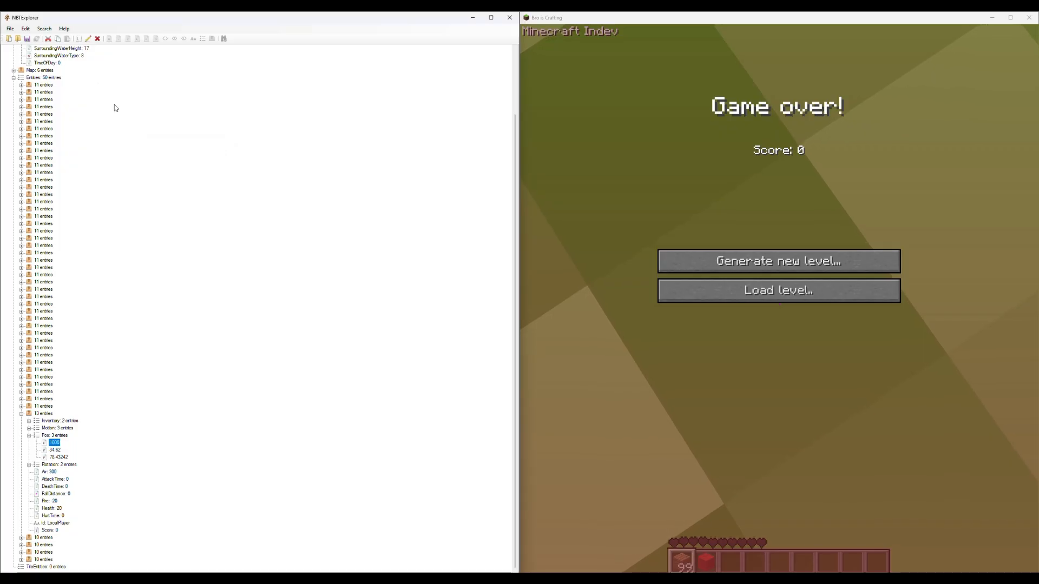
# Load the level with the edited player position in Minecraft, look around at the new location, and pause the game.
pyautogui.click(87, 38)
pyautogui.press('Return')
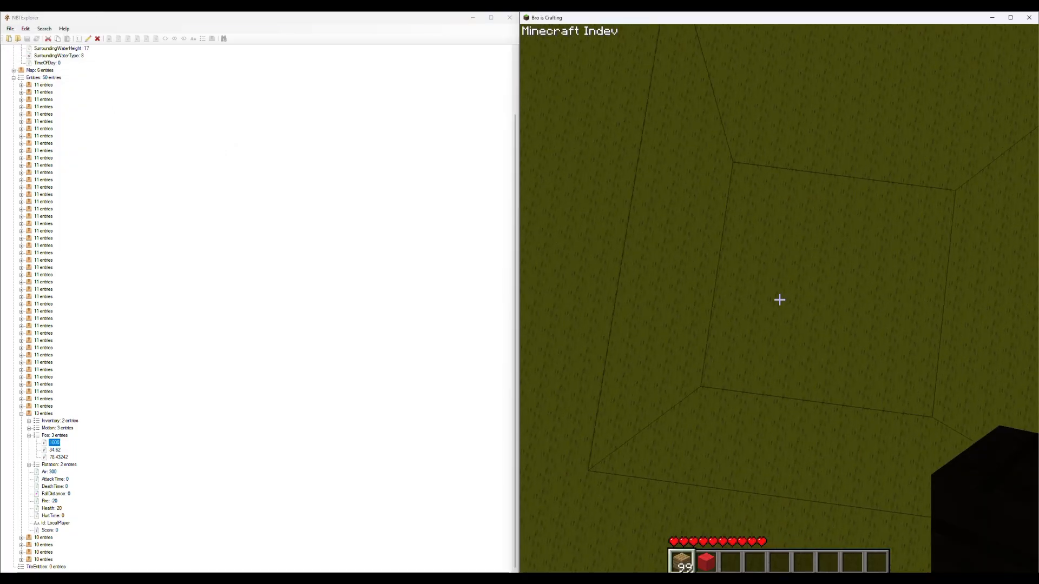
pyautogui.scroll(-1, 779, 300)
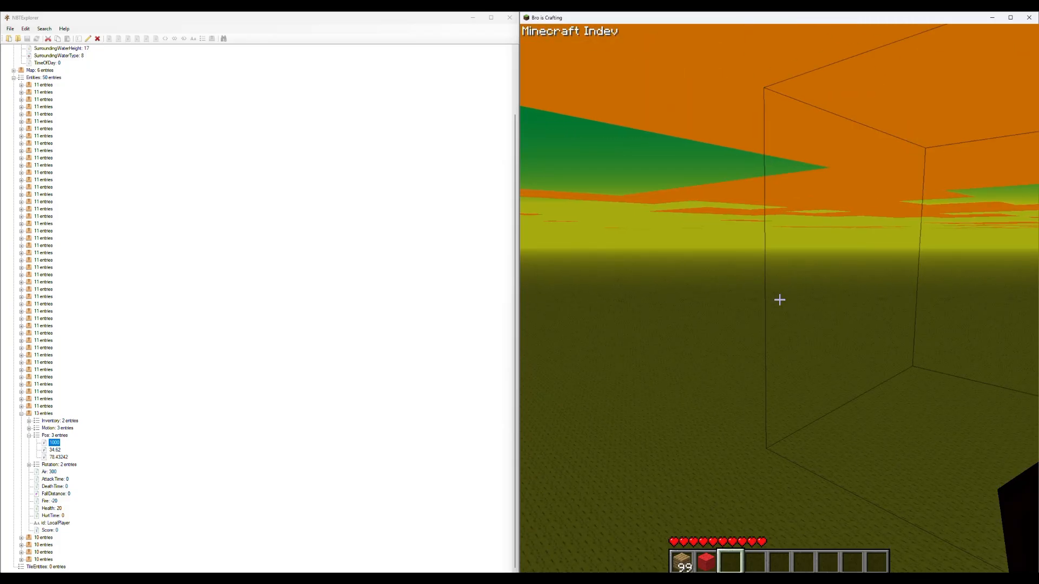
pyautogui.press('Escape')
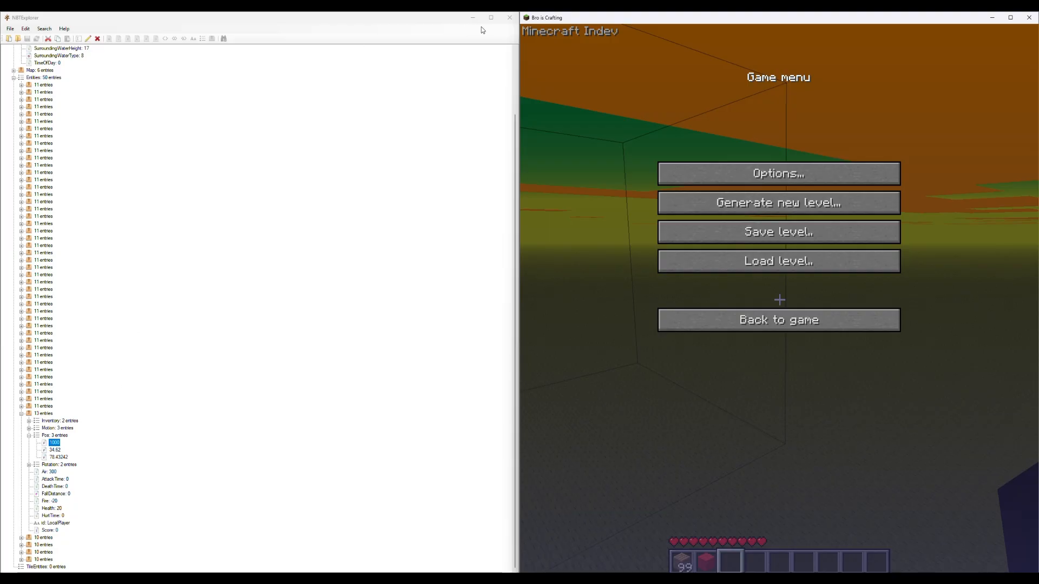
# Set the first value of the player's Pos list to 30 in NBTExplorer and load the level in Minecraft.
pyautogui.click(88, 38)
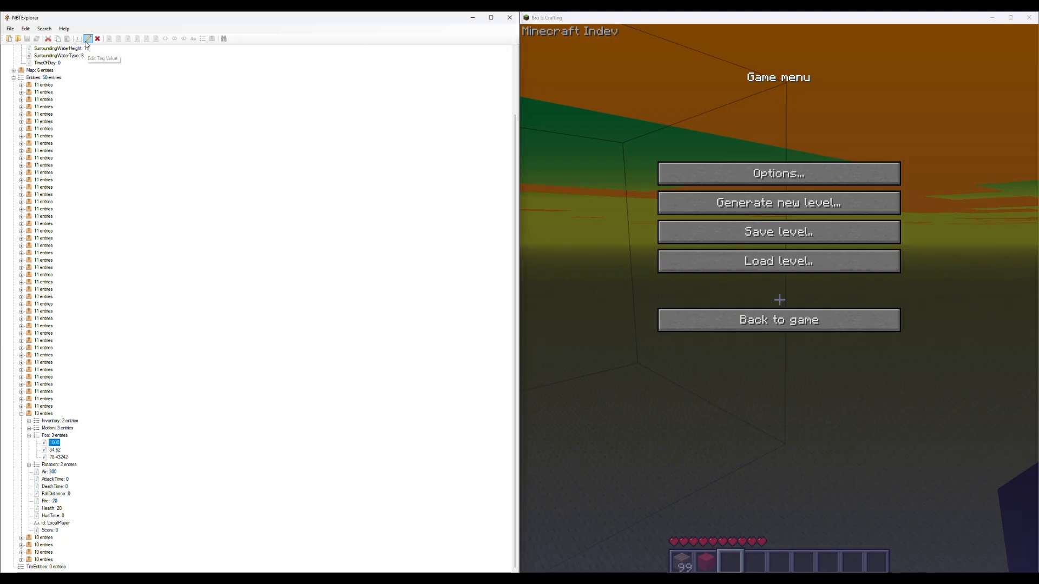
pyautogui.write('30')
pyautogui.click(102, 73)
pyautogui.click(779, 320)
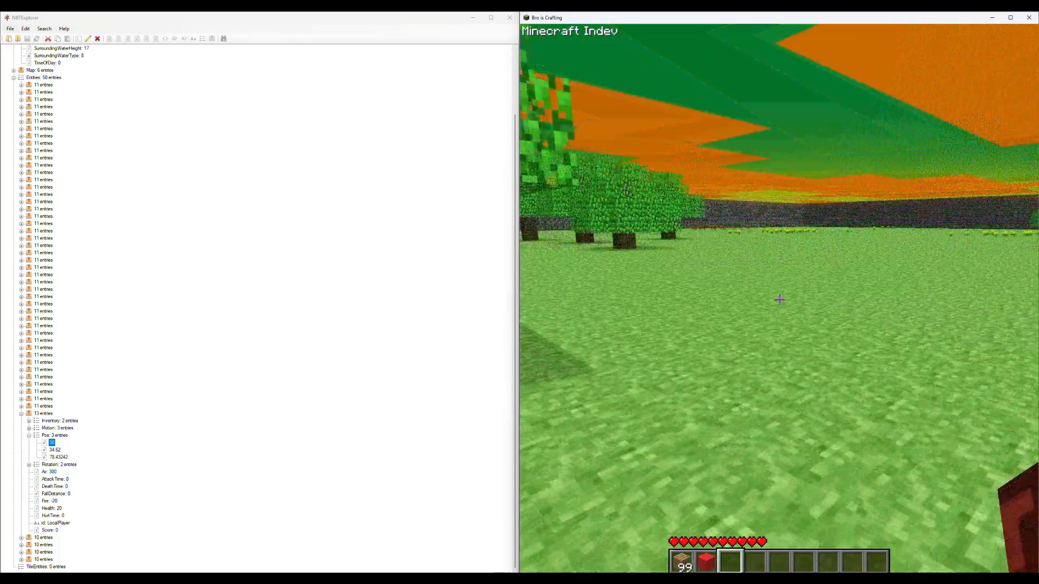
# Collapse Pos in NBTExplorer and examine the player's Rotation list and the Air, AttackTime, DeathTime, Fire and HurtTime tags.
pyautogui.click(28, 435)
pyautogui.click(30, 465)
pyautogui.scroll(-1, 46, 457)
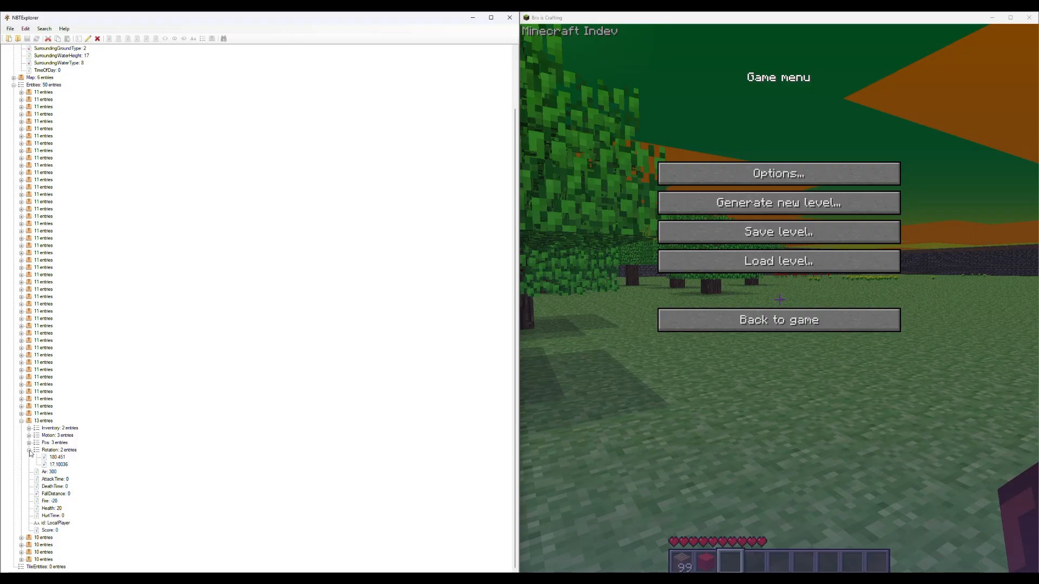
pyautogui.click(29, 451)
pyautogui.click(50, 472)
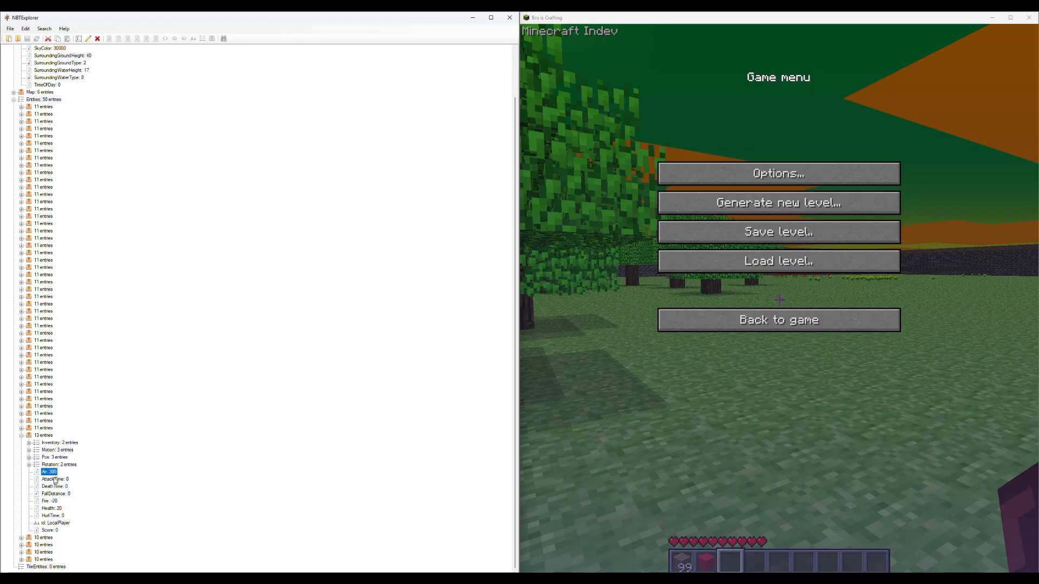
pyautogui.click(55, 480)
pyautogui.click(53, 487)
pyautogui.click(52, 502)
pyautogui.click(50, 517)
# Set the player's Health tag to 60.
pyautogui.click(53, 509)
pyautogui.click(88, 38)
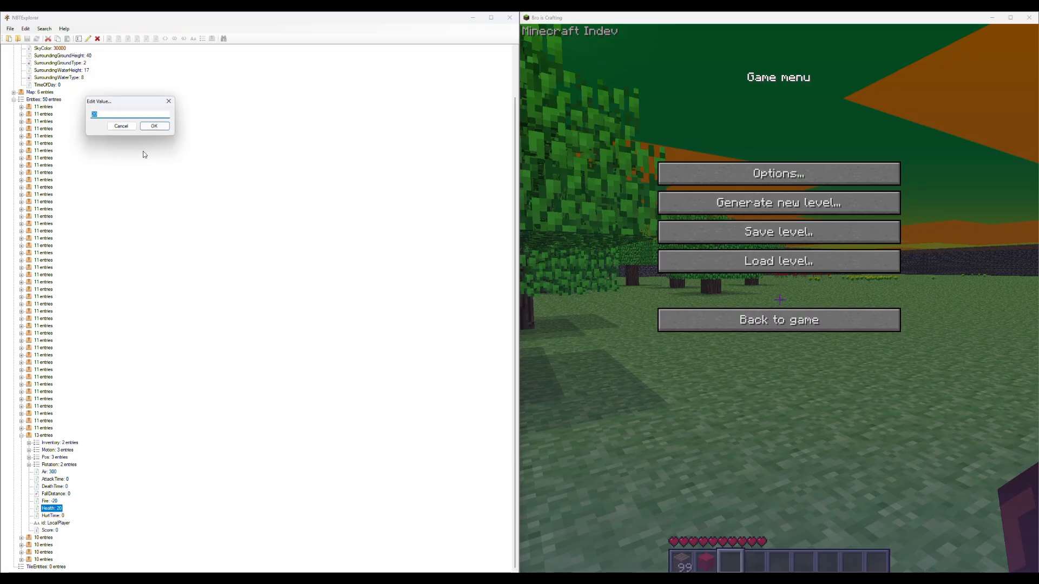
pyautogui.write('60')
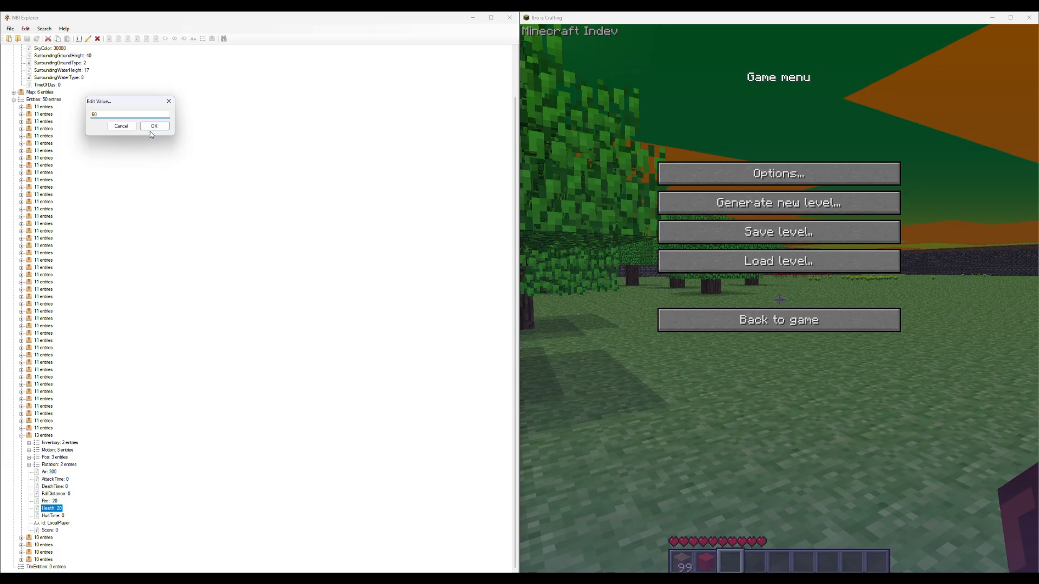
pyautogui.click(154, 127)
# In Minecraft, stack wooden planks into a pillar, drop off it to test the edited health, and pause the game.
pyautogui.click(779, 320)
pyautogui.press('w')
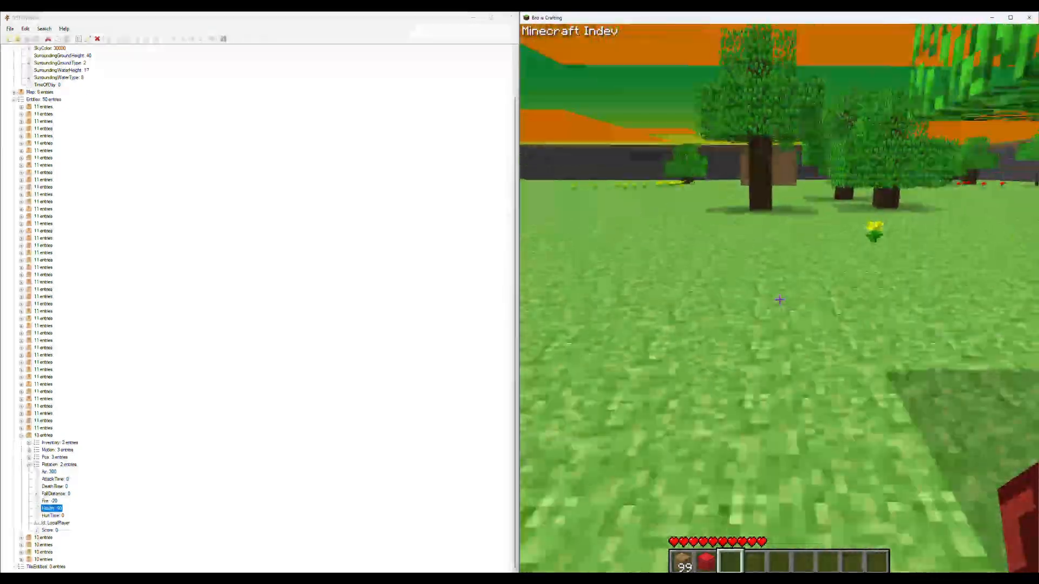
pyautogui.press('1')
pyautogui.rightClick(779, 299)
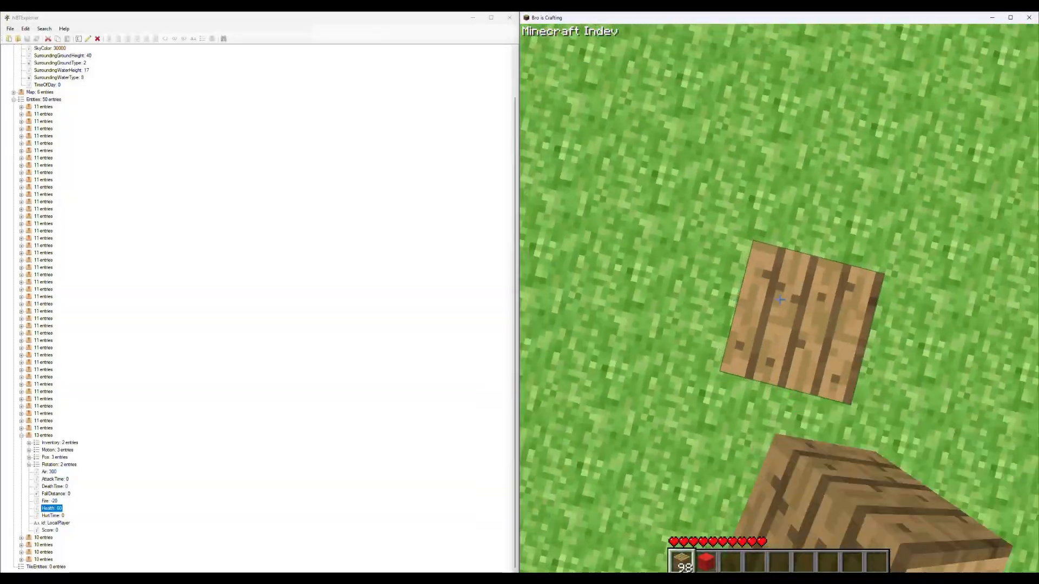
pyautogui.rightClick(780, 299)
pyautogui.rightClick(779, 299)
pyautogui.rightClick(779, 299)
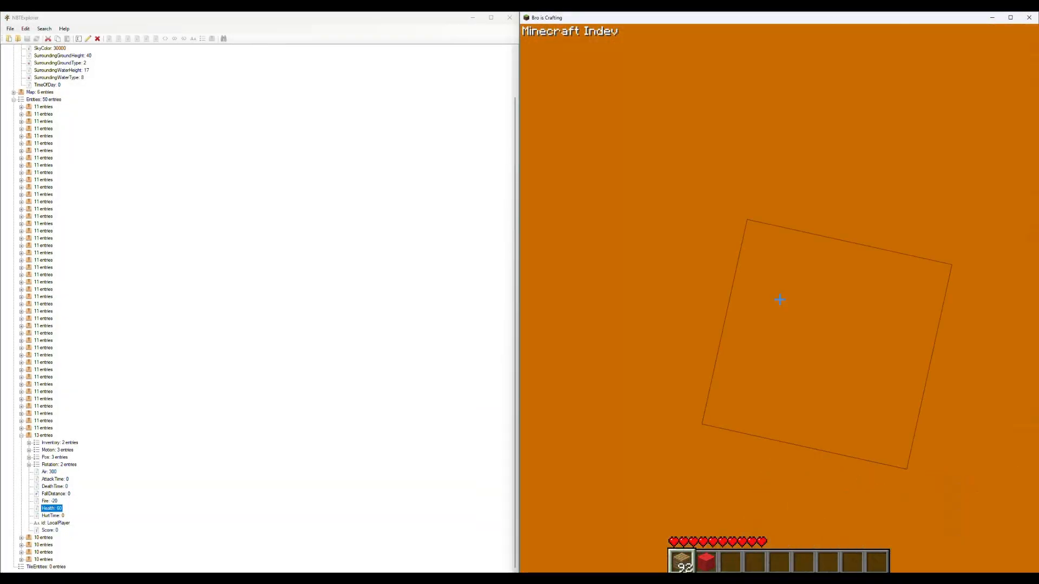
pyautogui.rightClick(779, 299)
pyautogui.rightClick(779, 299)
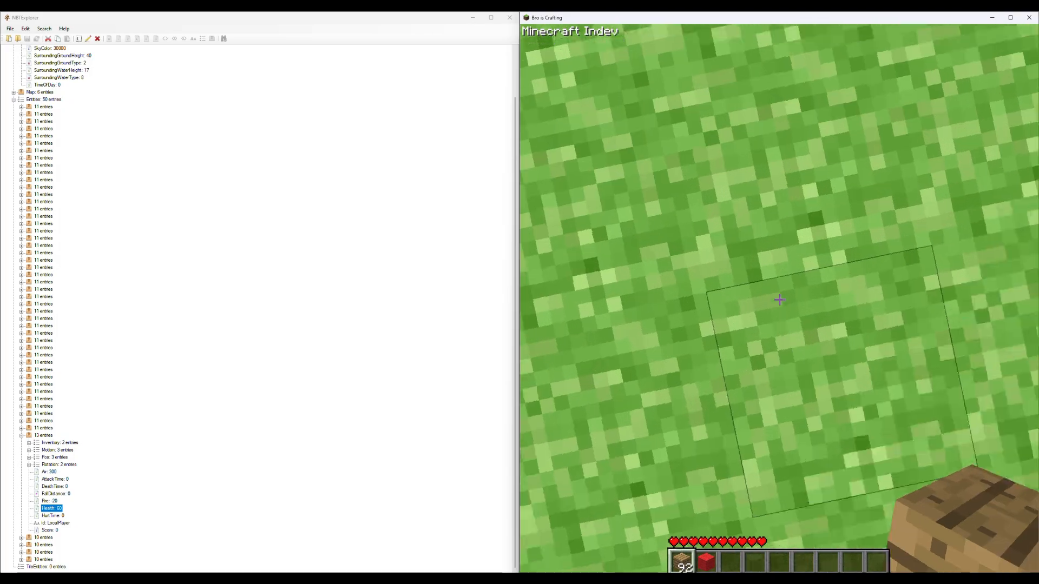
pyautogui.press('3')
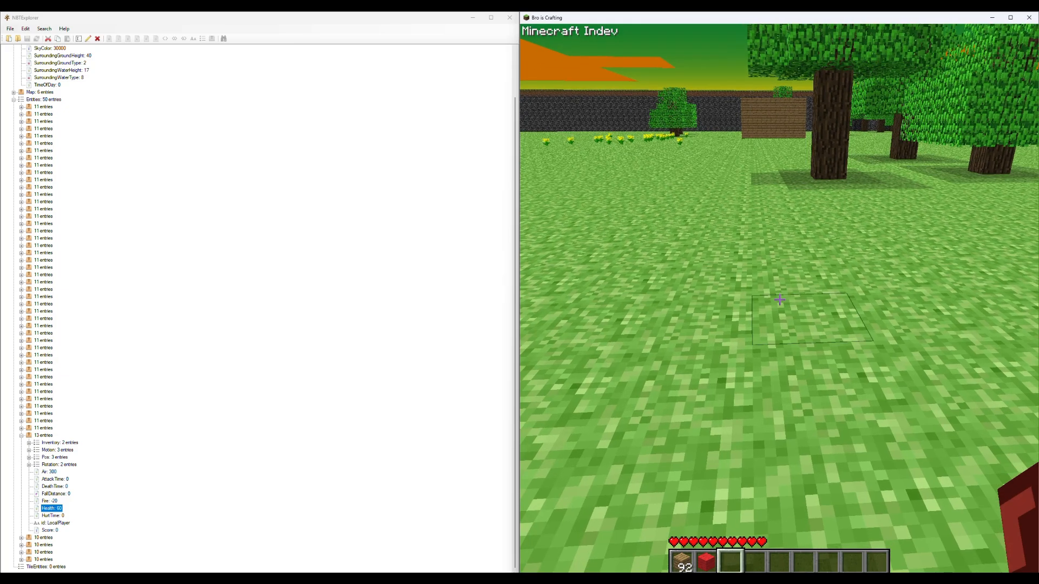
pyautogui.press('Escape')
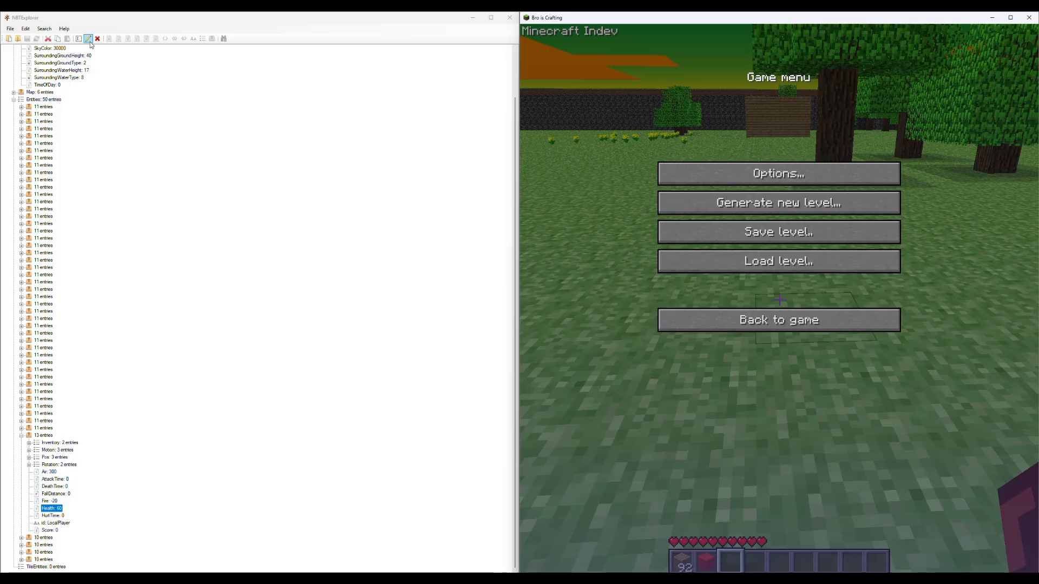
# Set the player's Health to -2 in NBTExplorer and load the saved level file in Minecraft.
pyautogui.click(133, 89)
pyautogui.click(89, 39)
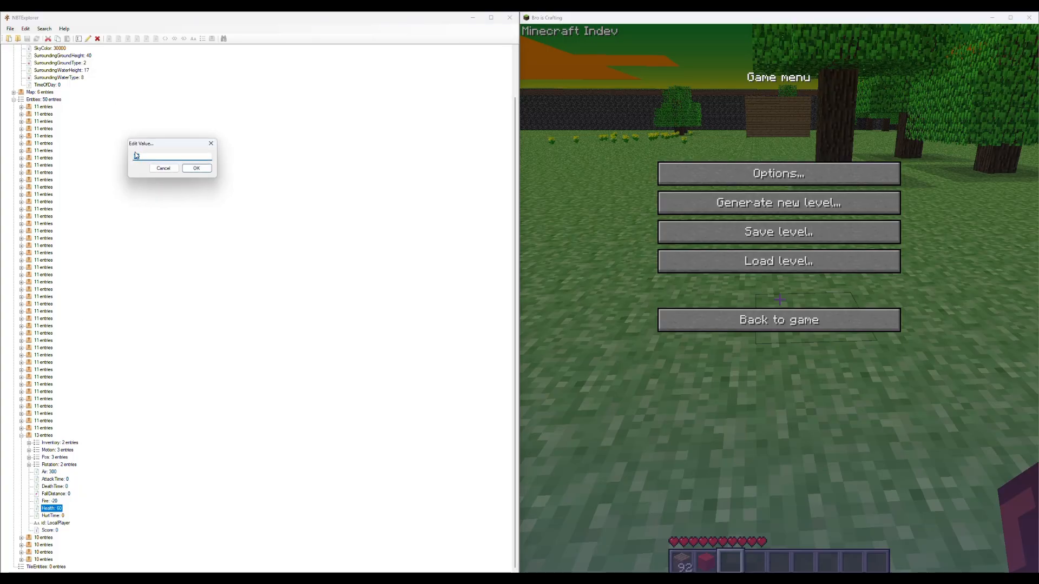
pyautogui.click(209, 170)
pyautogui.click(28, 40)
pyautogui.click(768, 263)
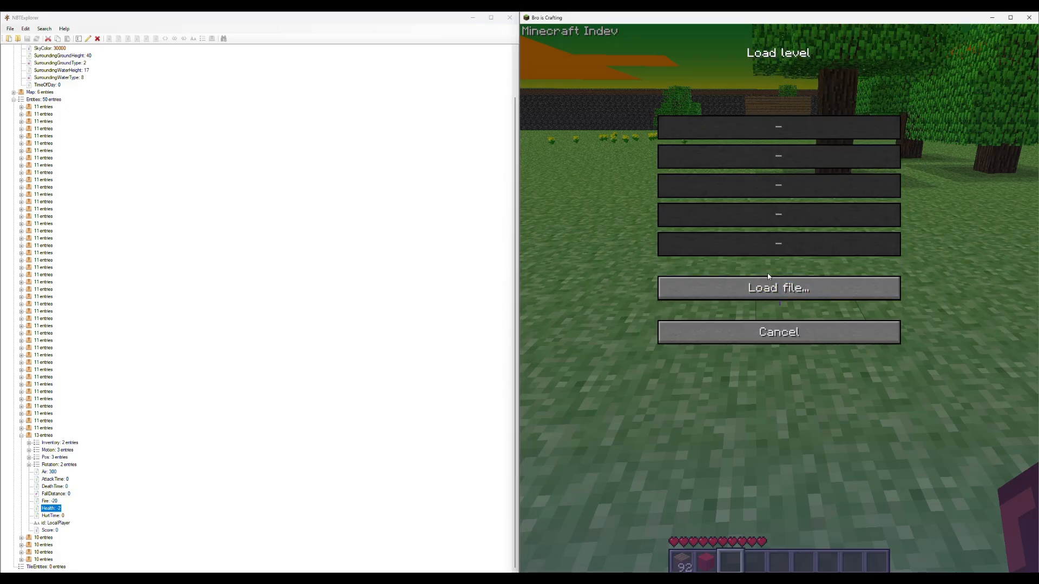
pyautogui.click(768, 287)
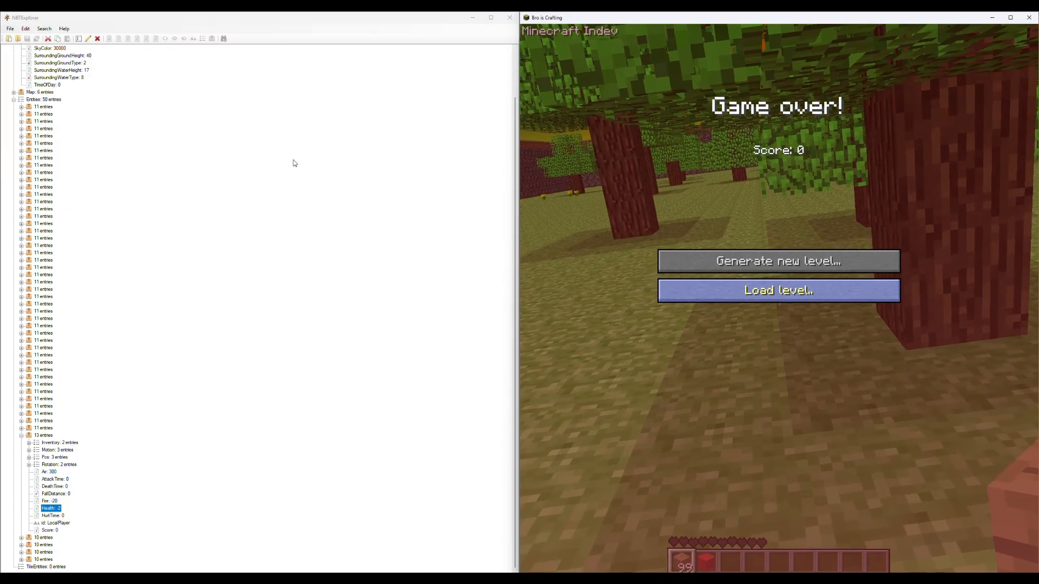
# Set the player's Score to 200000000 in NBTExplorer and load the level in Minecraft.
pyautogui.click(49, 531)
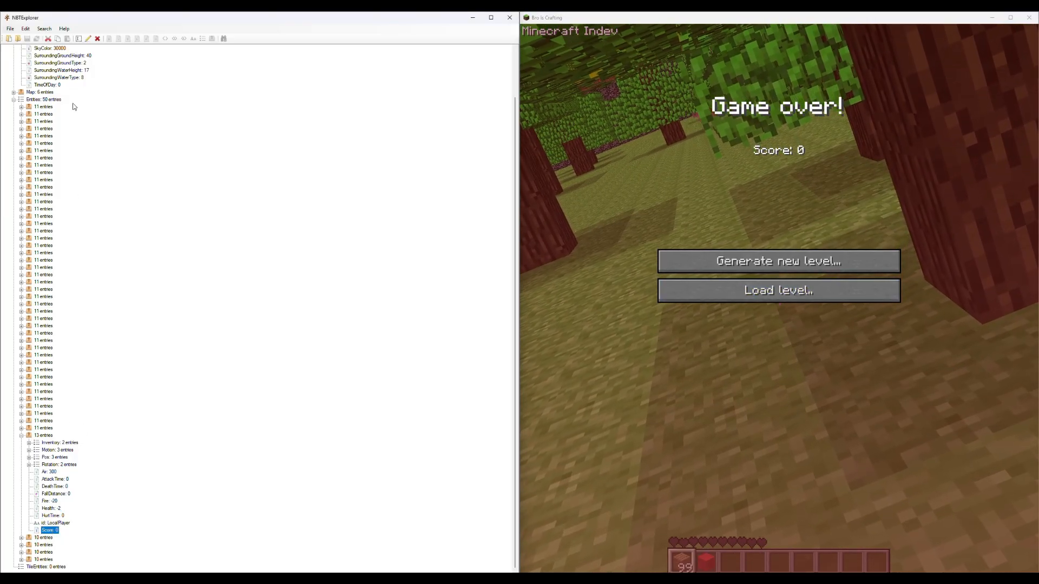
pyautogui.click(88, 38)
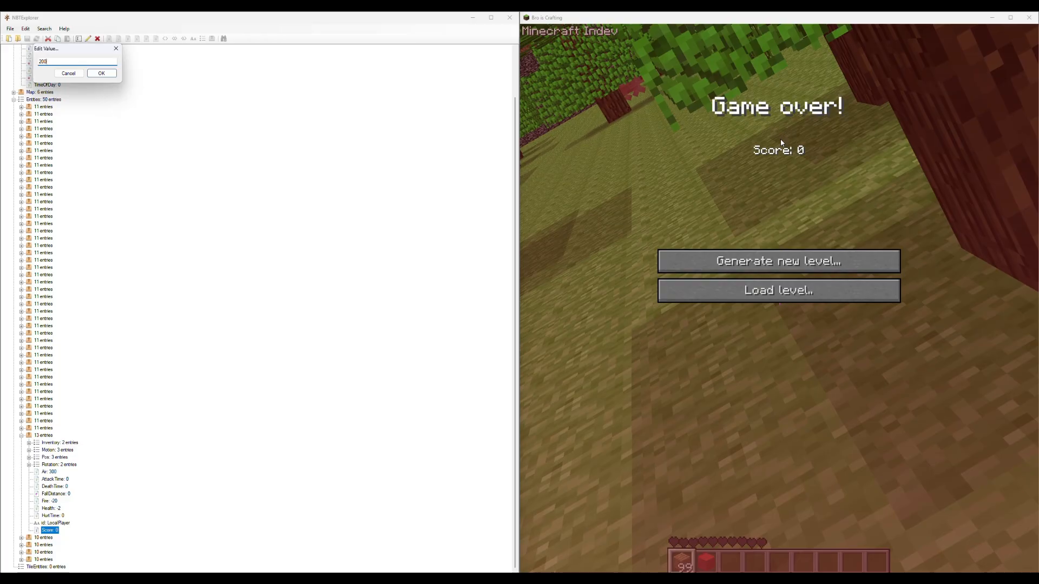
pyautogui.write('00000000')
pyautogui.press('Return')
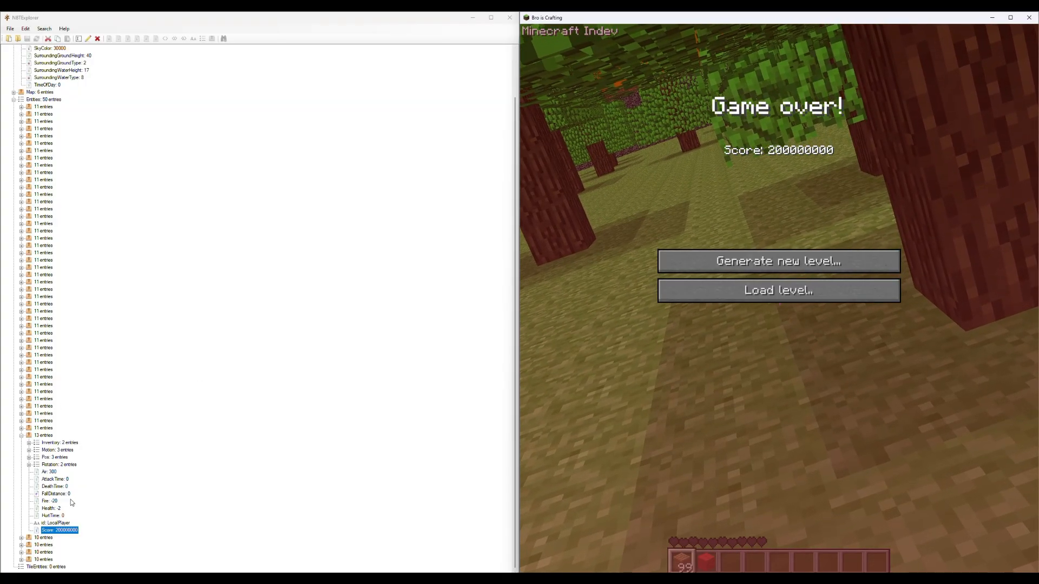
# In NBTExplorer, examine the entity just below the player, including its Item tag, and collapse it.
pyautogui.click(21, 537)
pyautogui.scroll(-1, 33, 535)
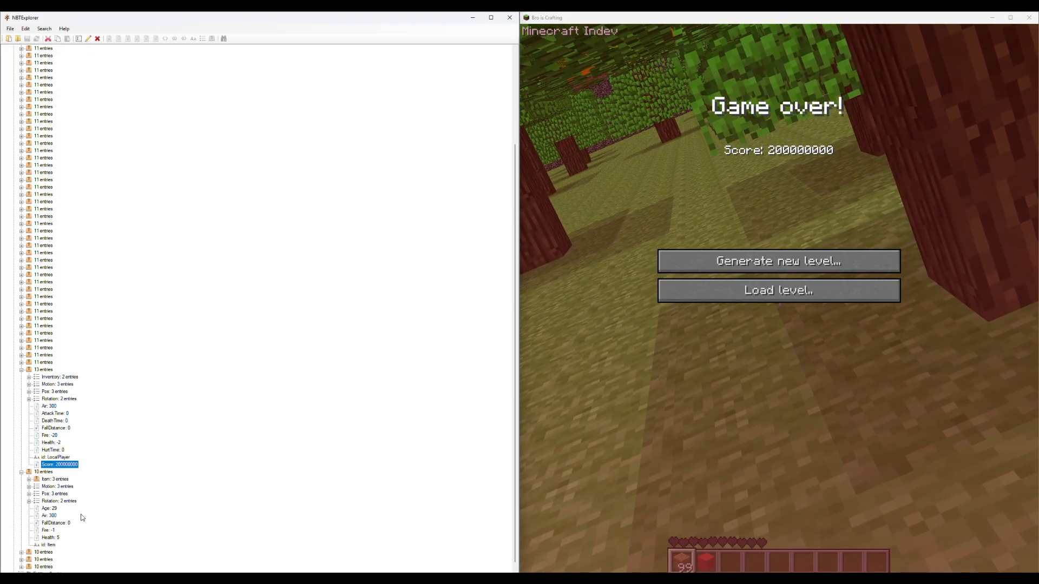
pyautogui.click(28, 480)
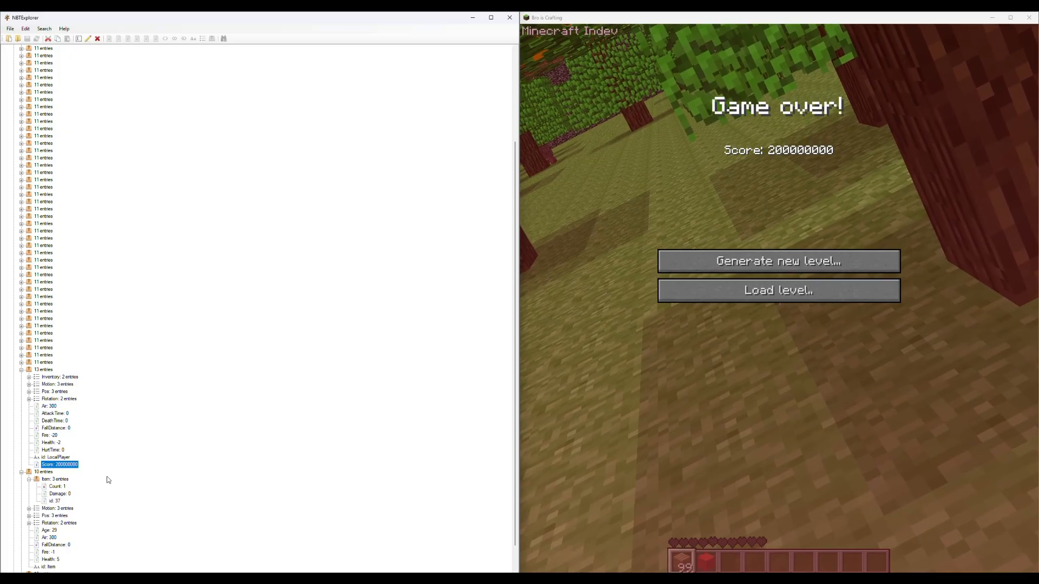
pyautogui.scroll(-1, 29, 480)
pyautogui.click(22, 446)
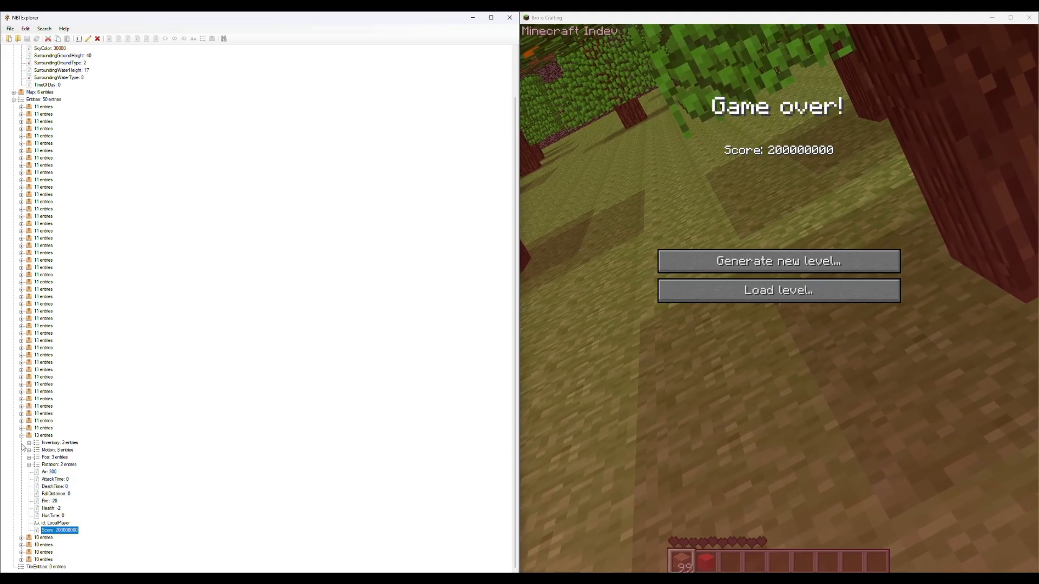
# Collapse the player's 13-entry compound in the Entities list.
pyautogui.scroll(3, 32, 368)
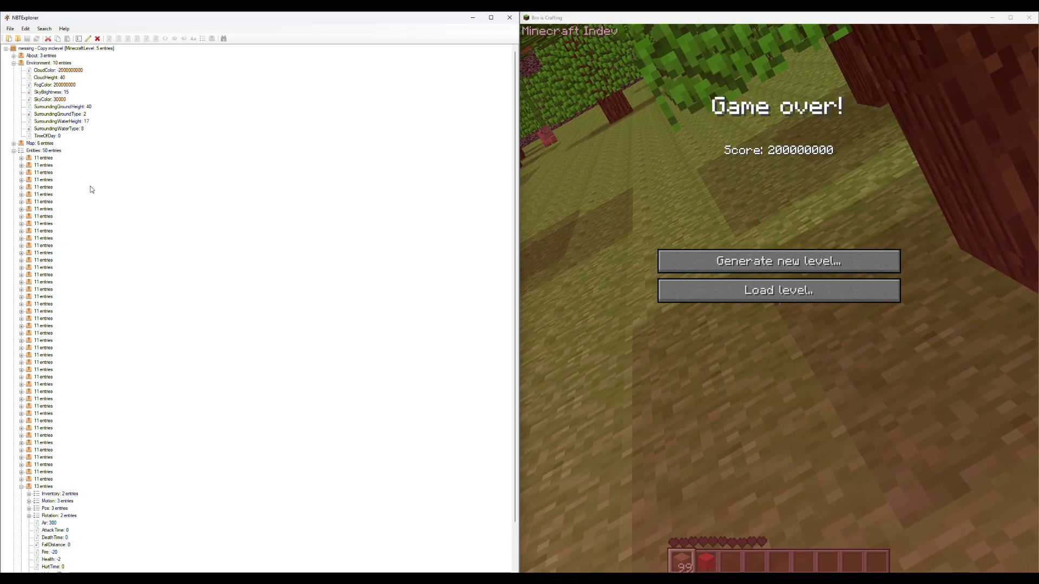
pyautogui.scroll(-3, 21, 291)
pyautogui.click(22, 435)
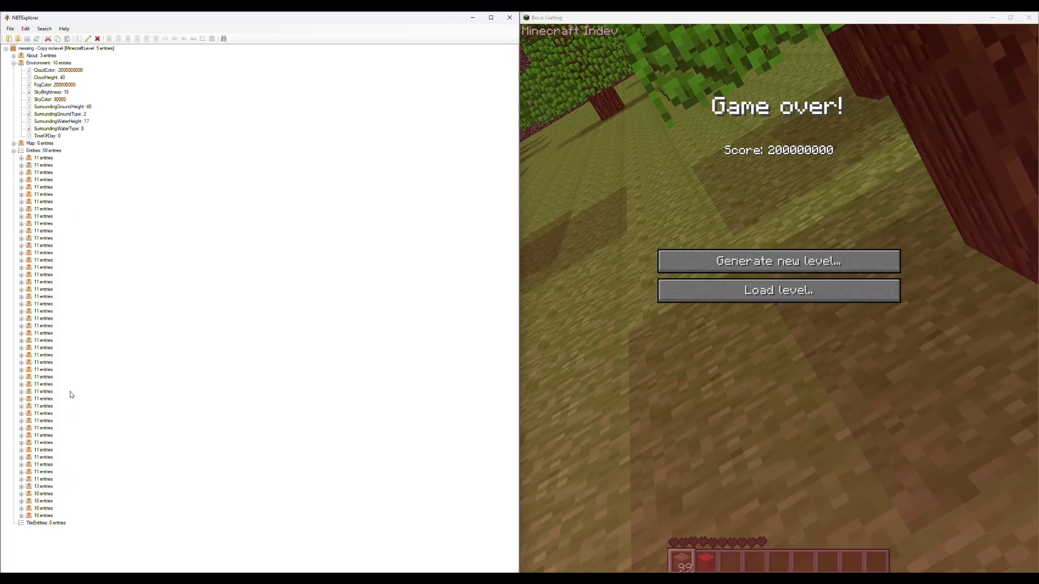